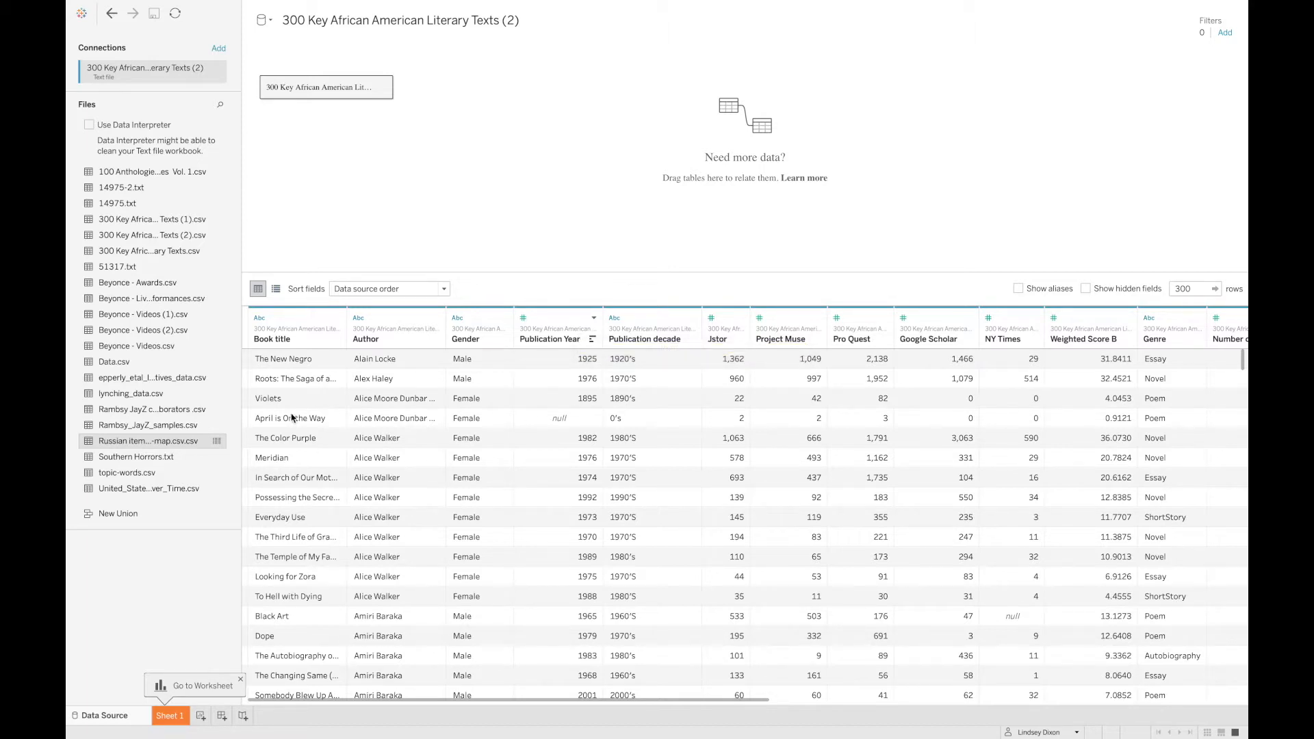
Step: Set the Publication Year field's data type to String and assign the City geographic role to Birthplace/Origin 1
click(524, 319)
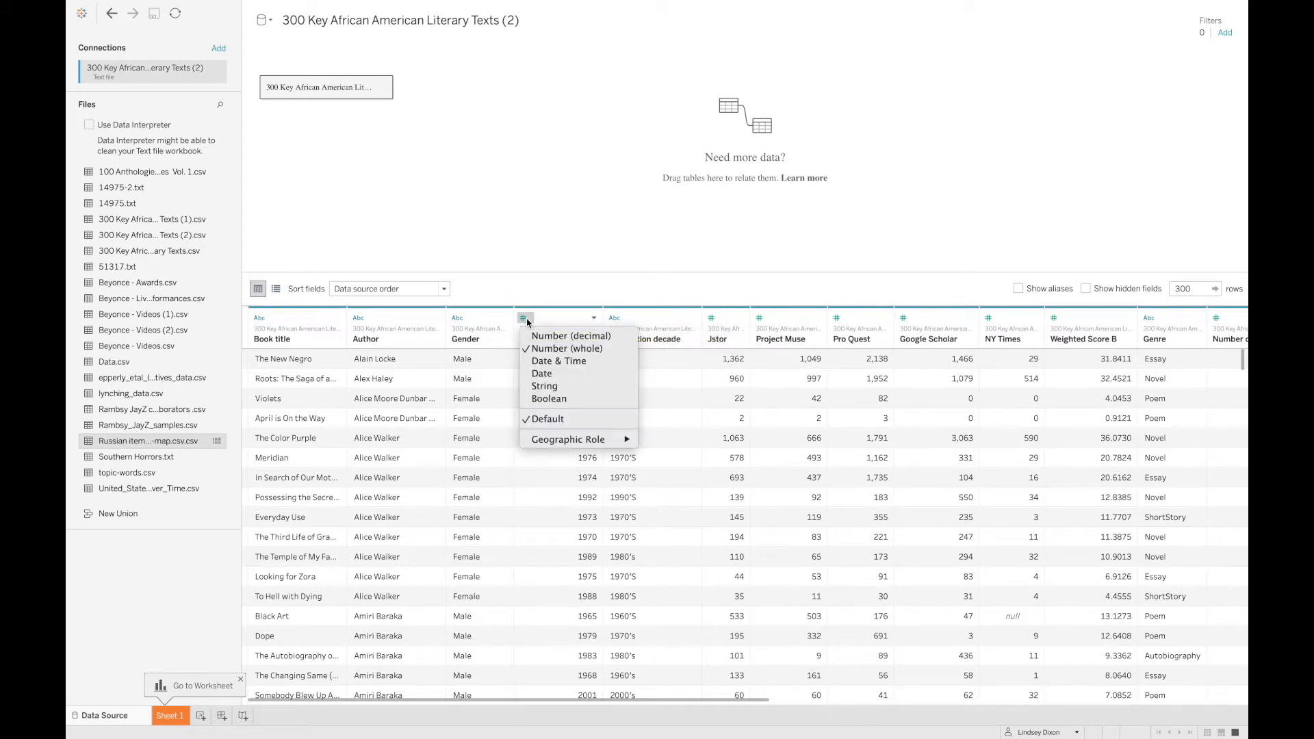
click(567, 387)
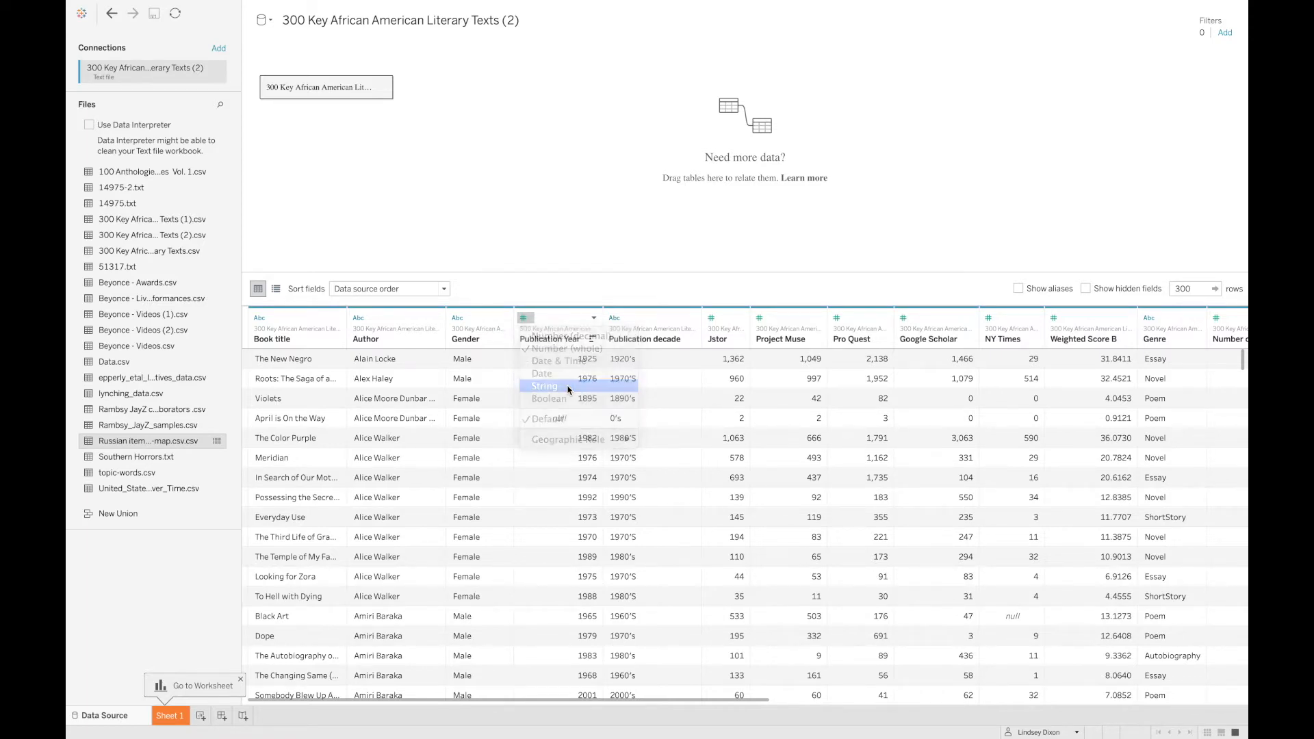
scroll(770, 431, right, 5)
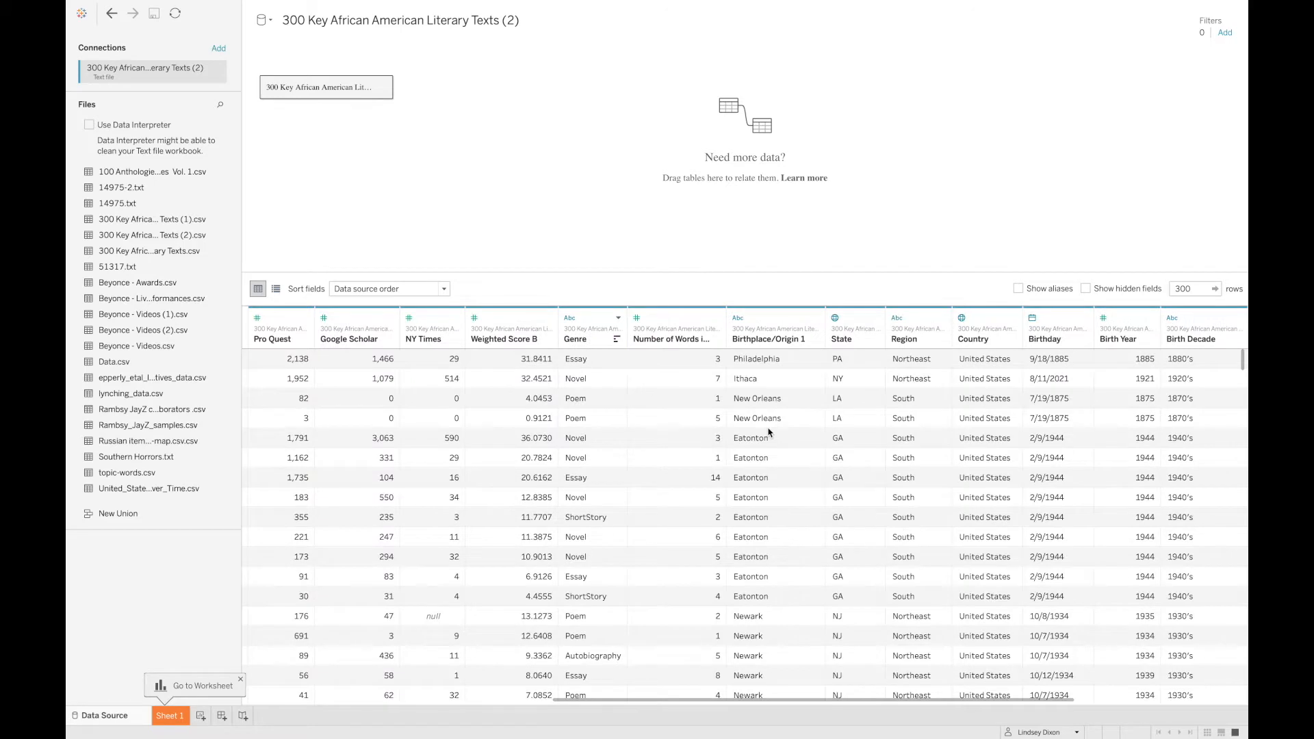
click(738, 319)
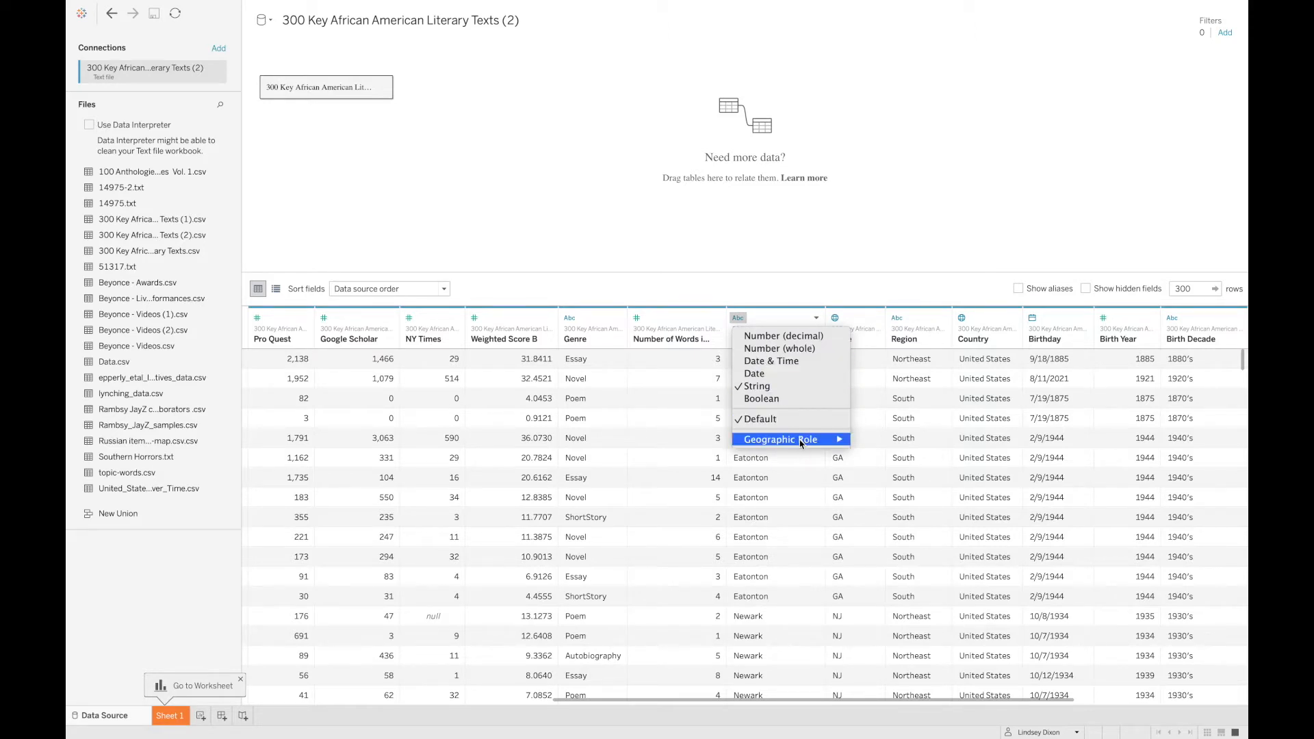
mouse_move(802, 441)
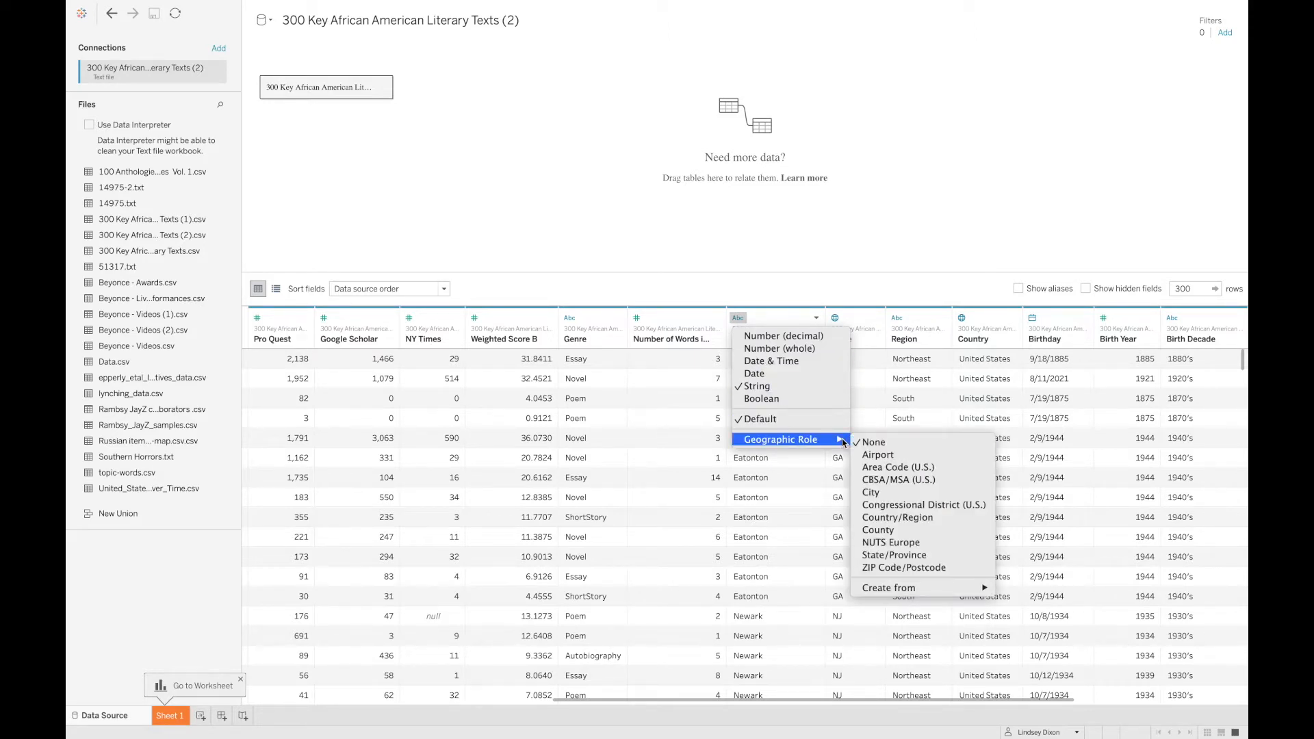
click(888, 492)
scroll(505, 376, right, 5)
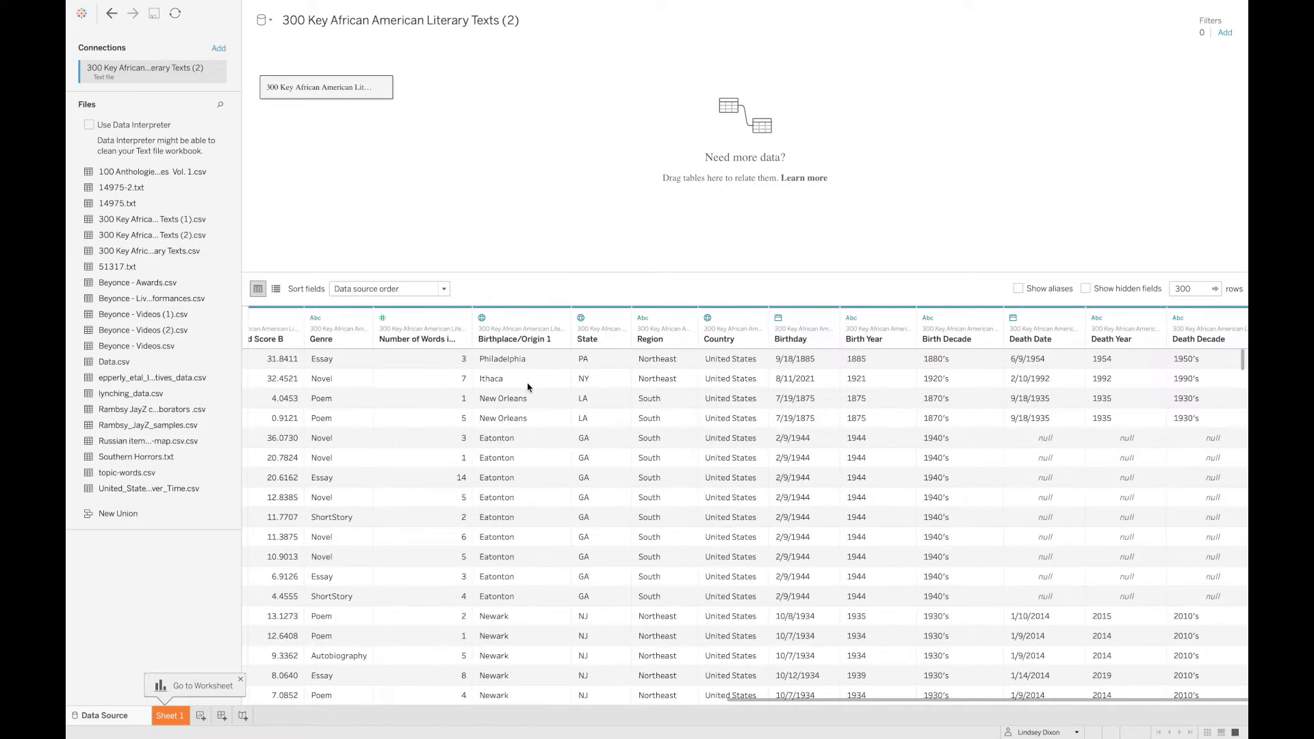
scroll(426, 414, left, 10)
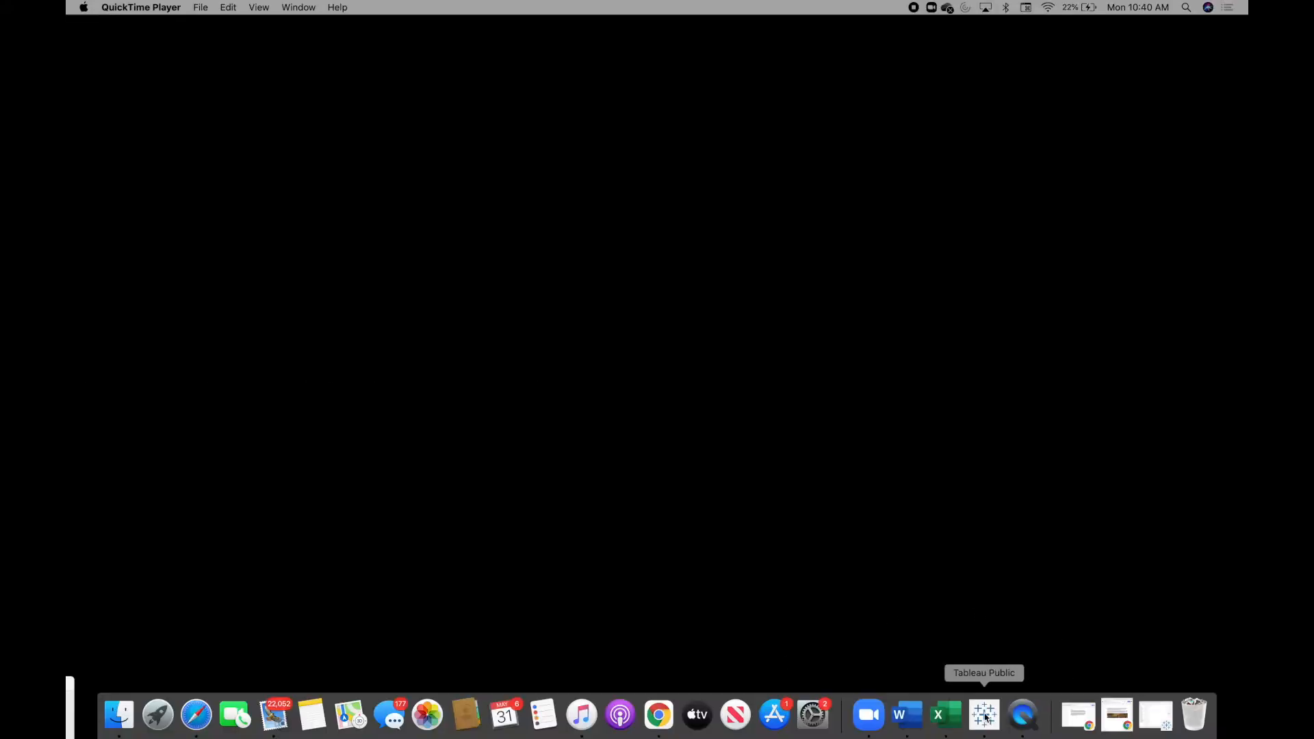
Step: Switch to the Tableau Public window showing the empty Sheet 1 and expand it to full screen
click(984, 716)
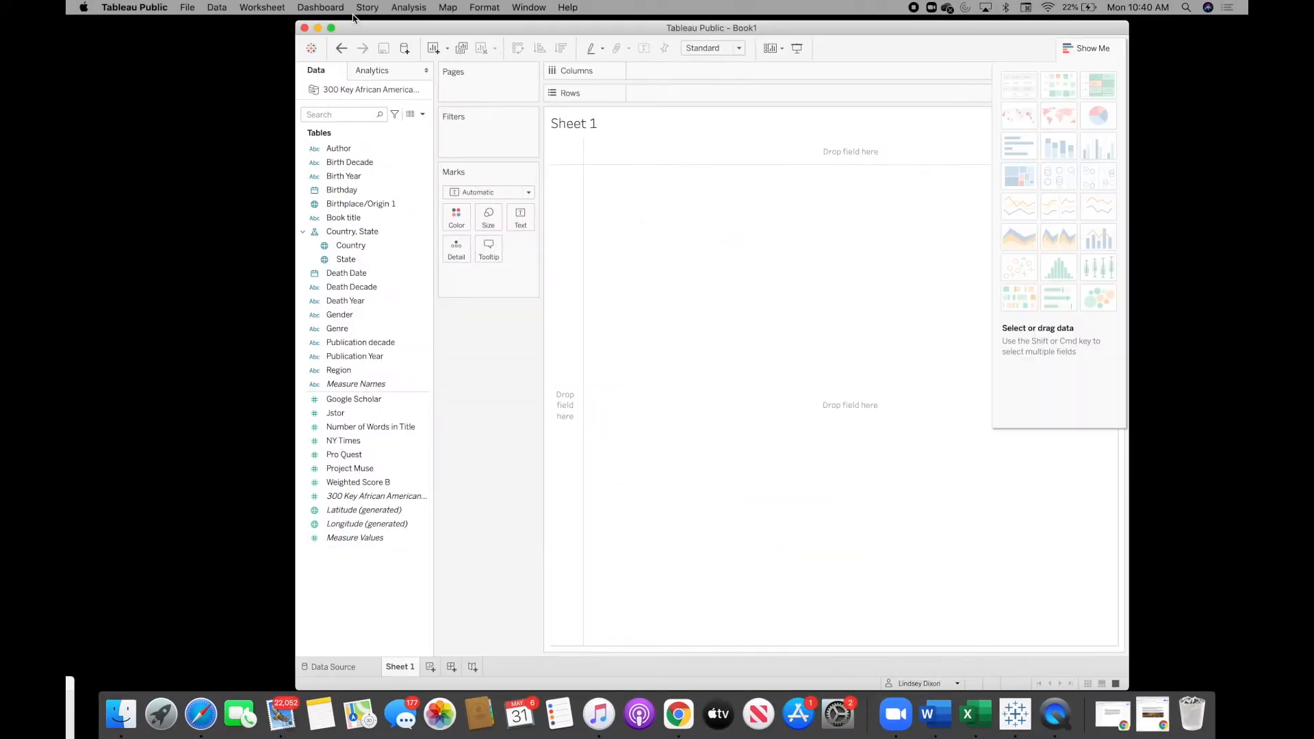
click(331, 27)
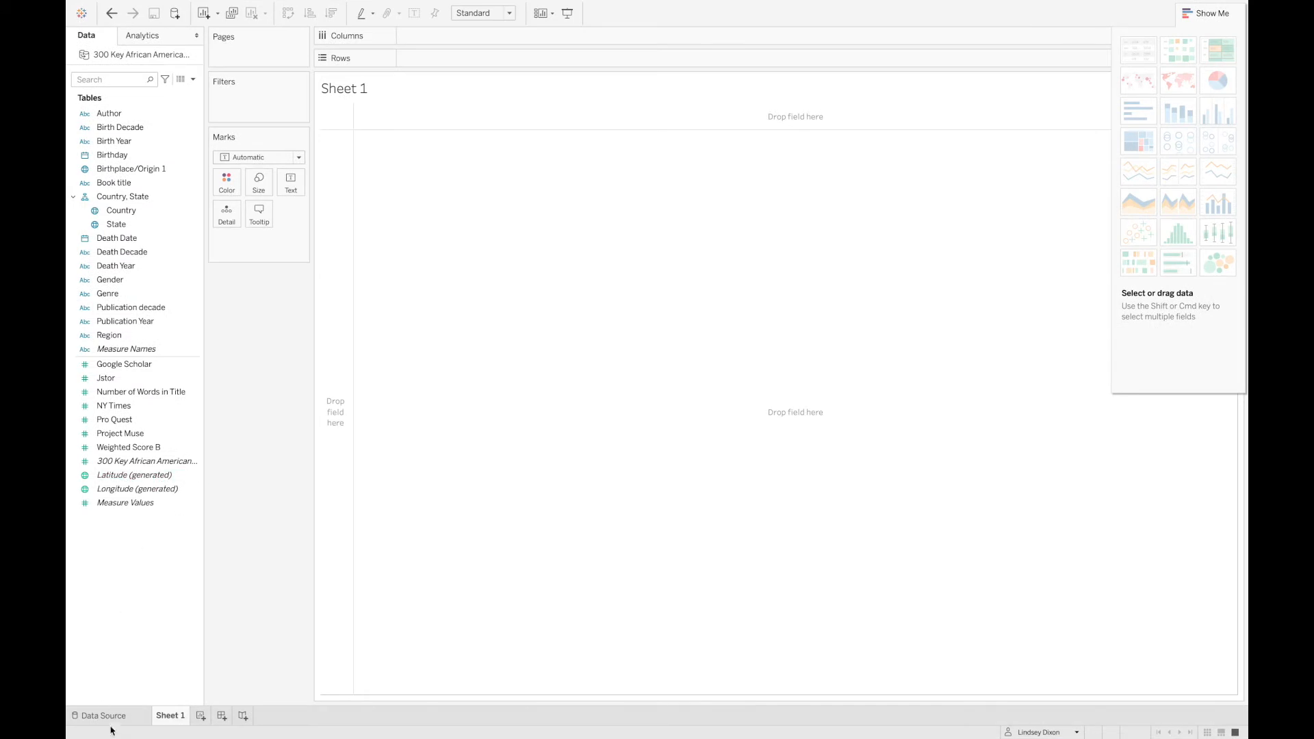
mouse_move(174, 717)
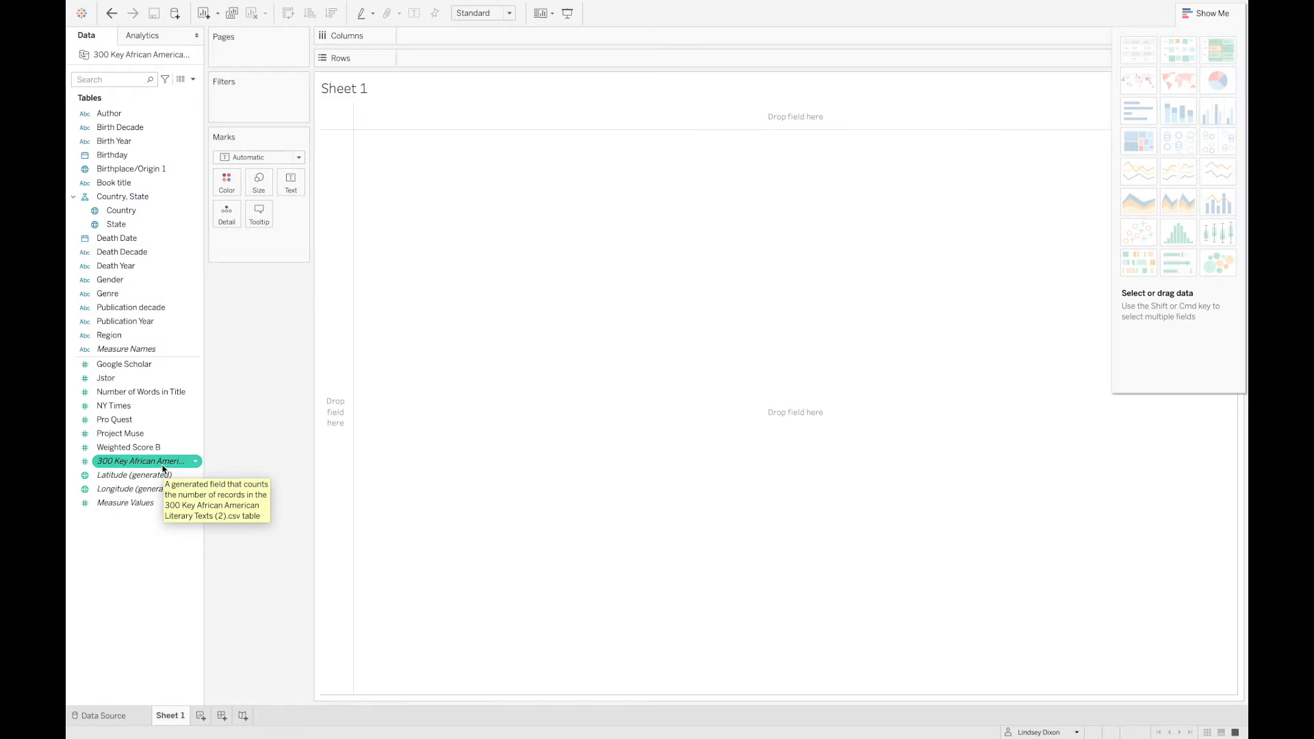
Step: Build a stacked bar chart of the 300 Key African American Literary Texts count by Gender and swap its axes to make it horizontal
drag(163, 468, 597, 215)
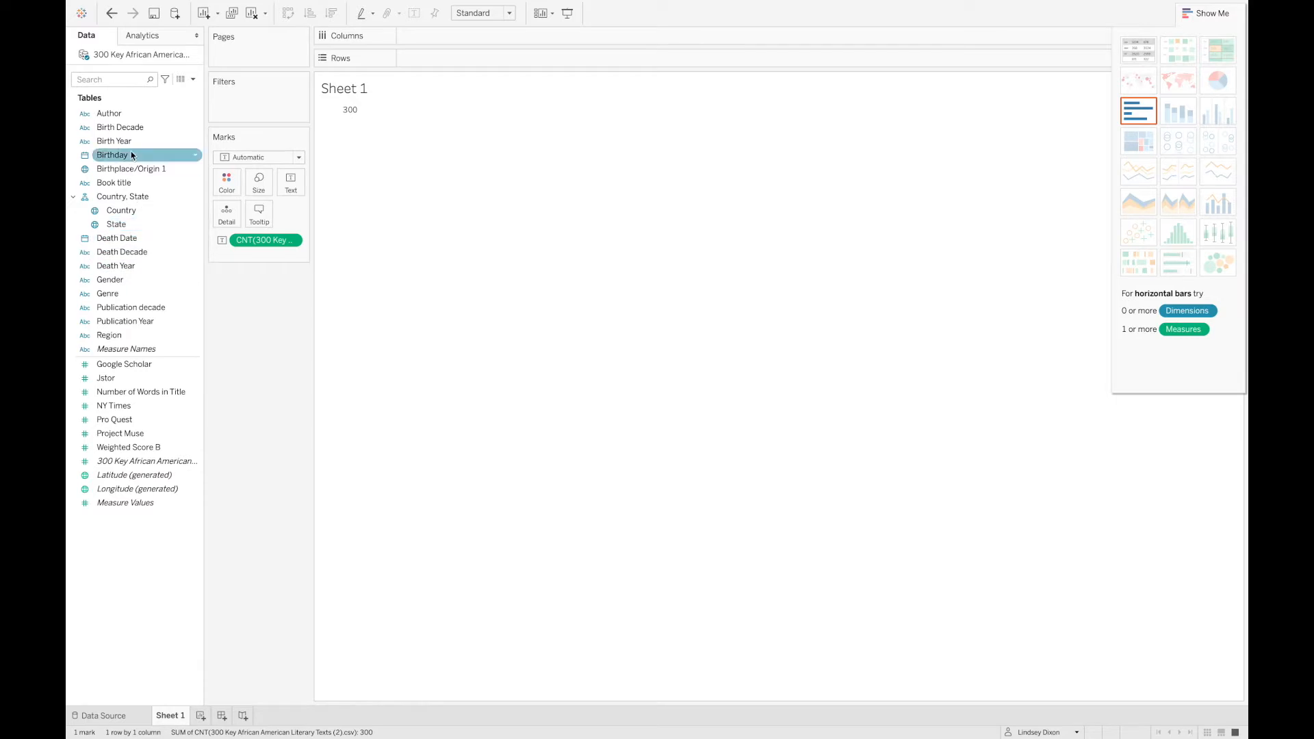
drag(129, 282, 349, 111)
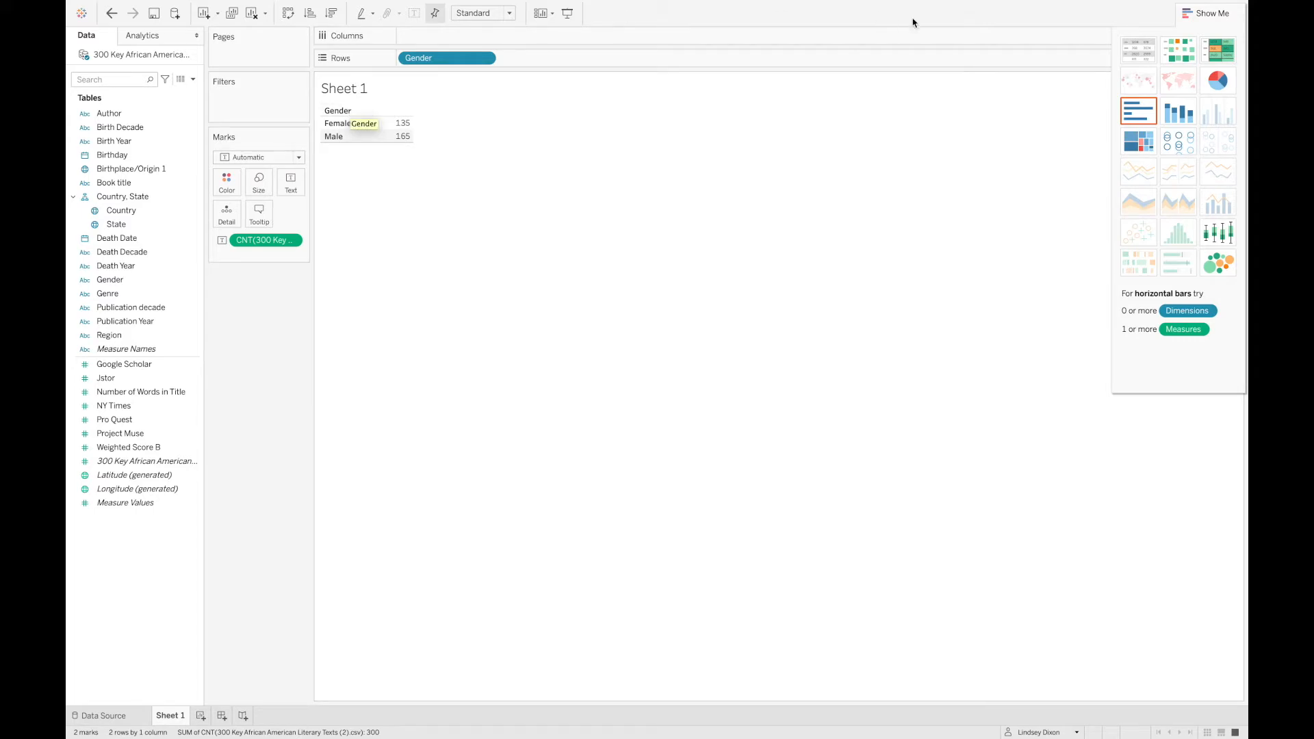
click(1185, 114)
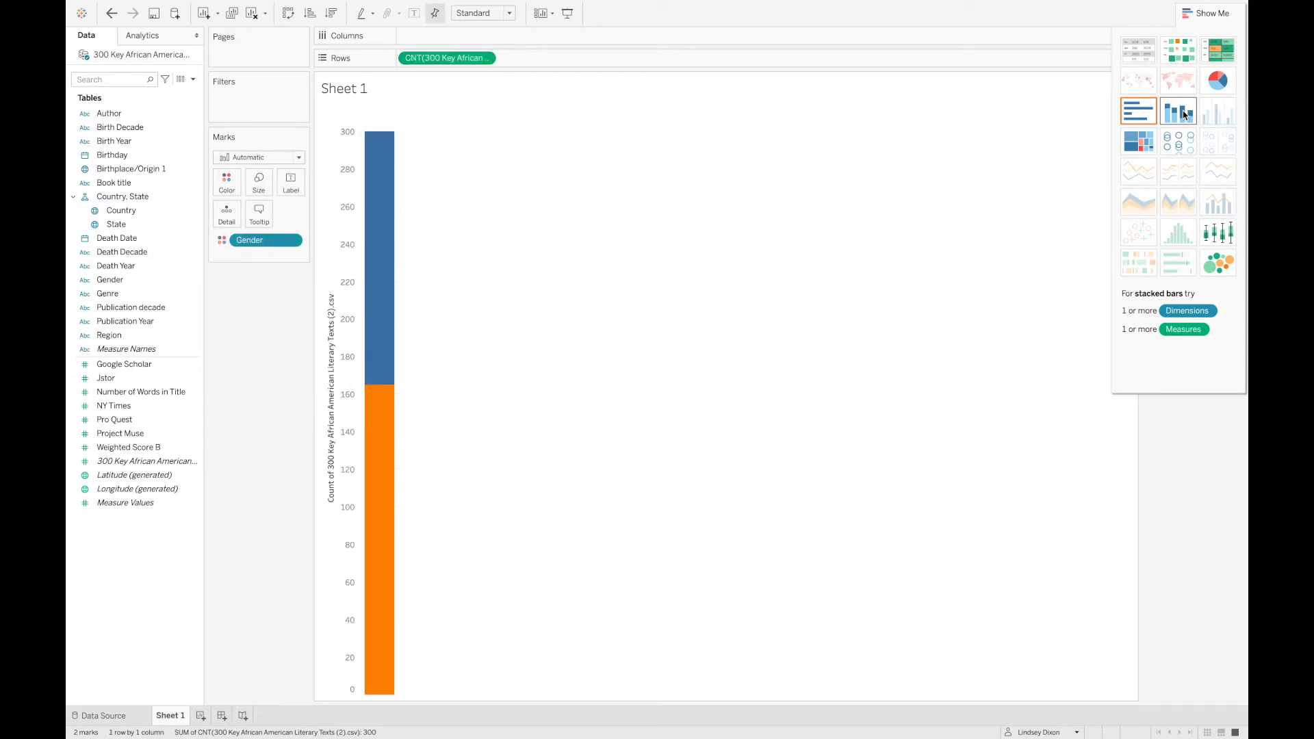
click(287, 14)
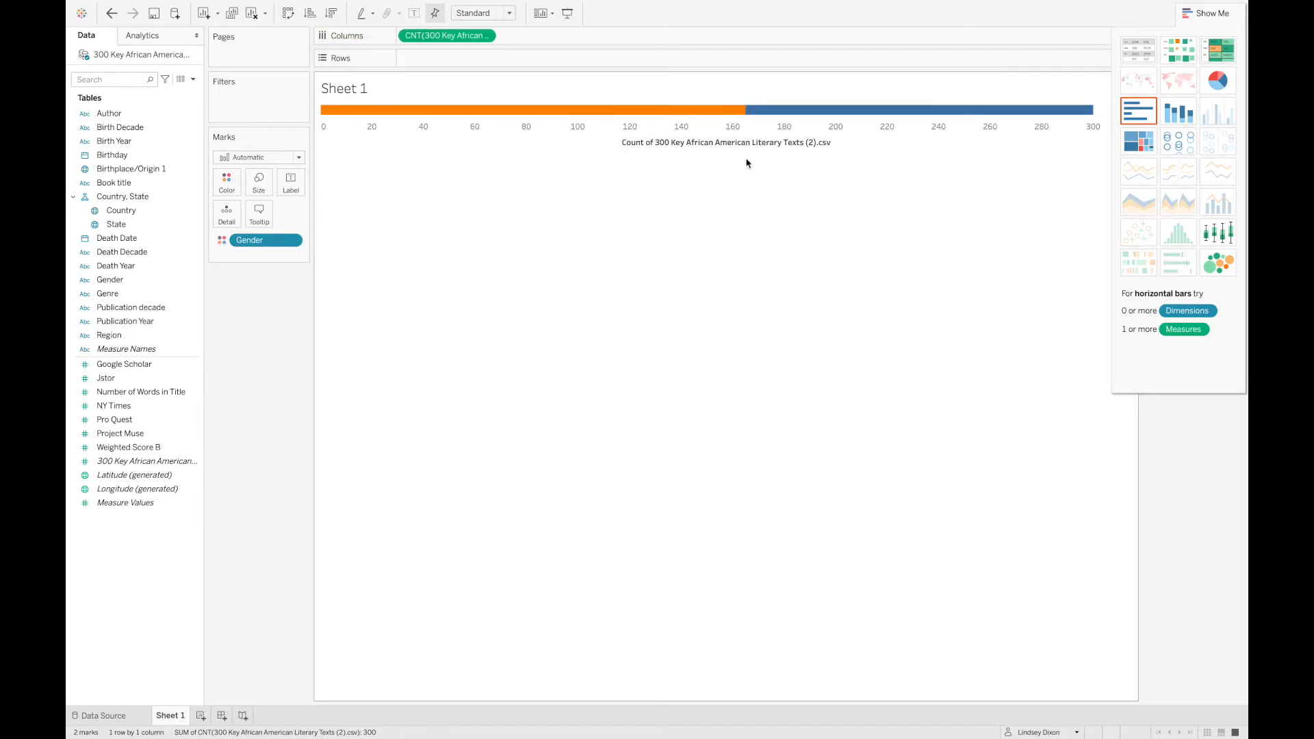
Step: Replace the sheet title with the centered text "What Is The Author's Gender?"
double_click(394, 94)
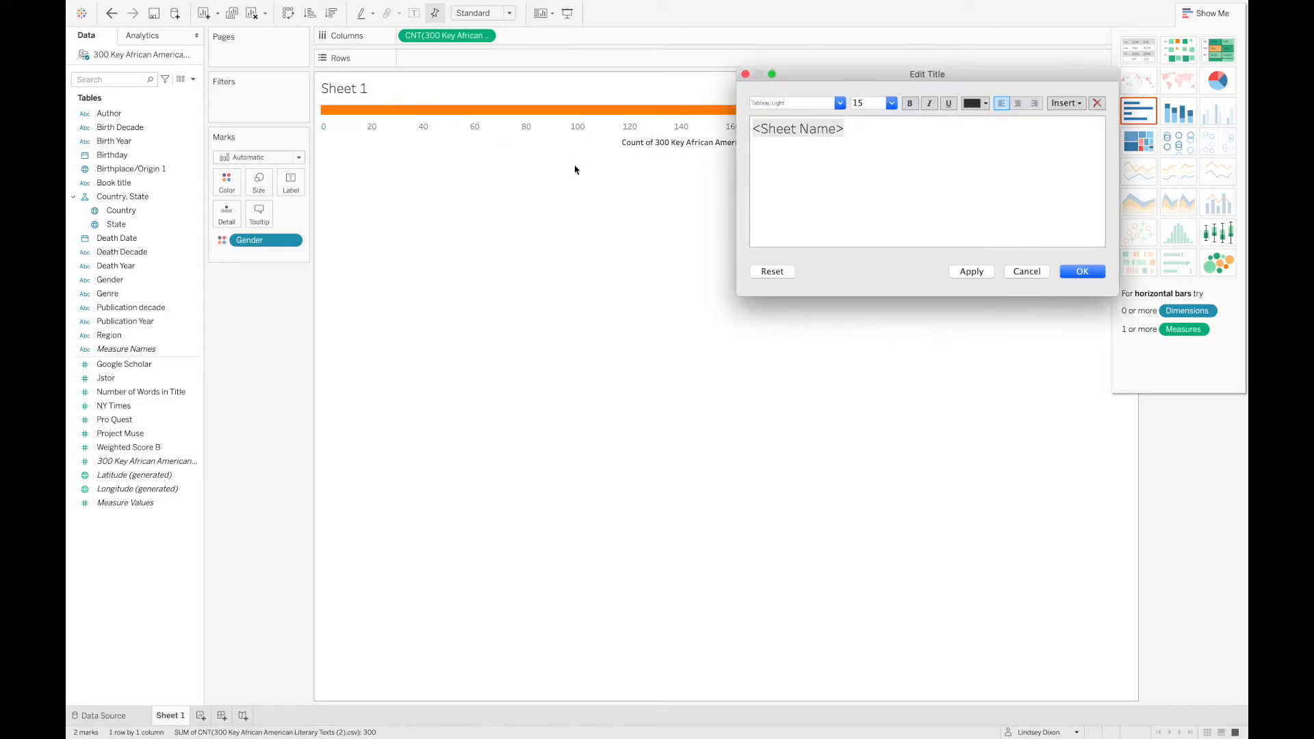
triple_click(879, 131)
text(What Is The Author's Gender?)
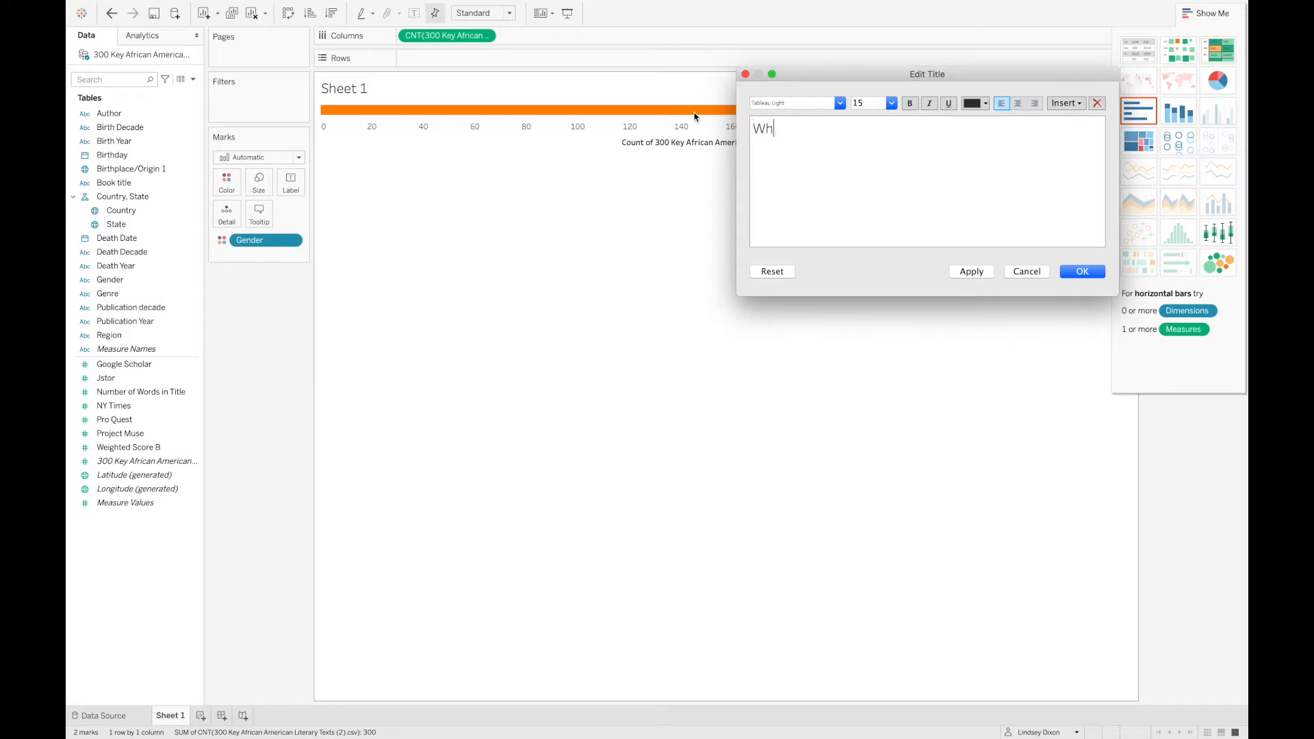
click(1018, 104)
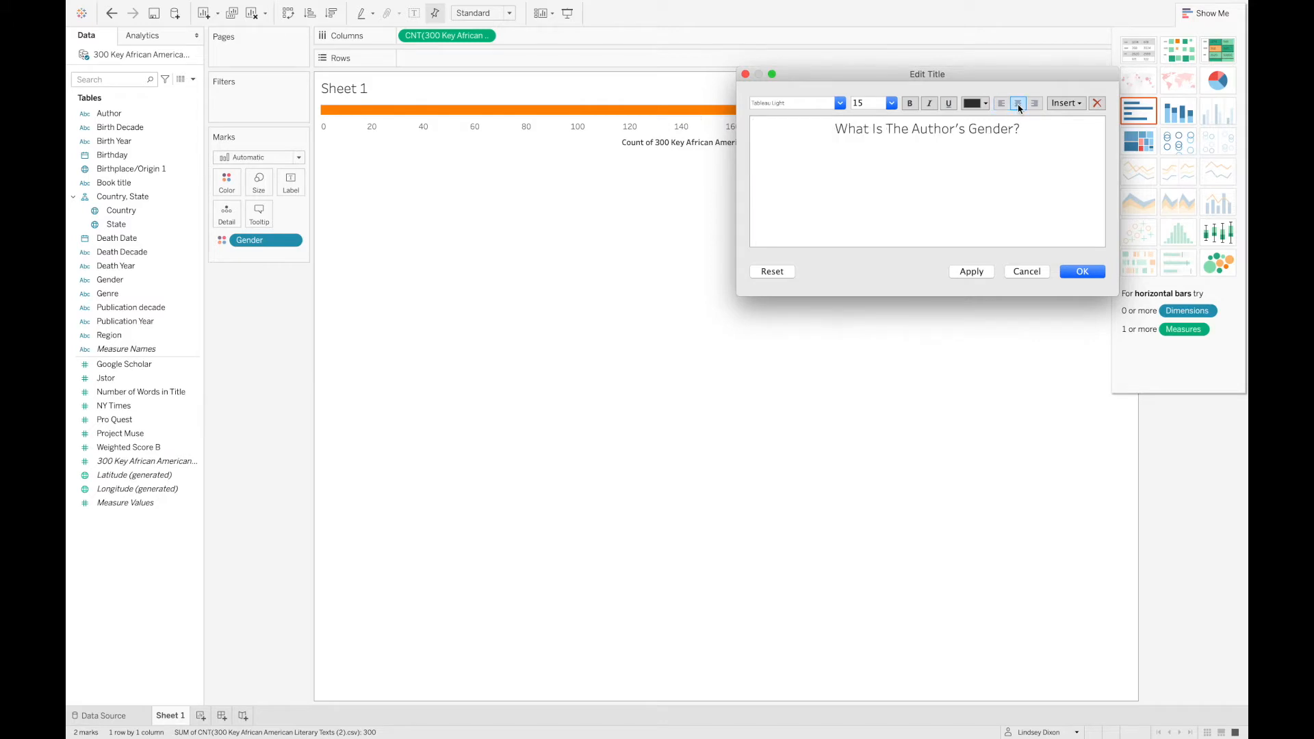
click(1081, 271)
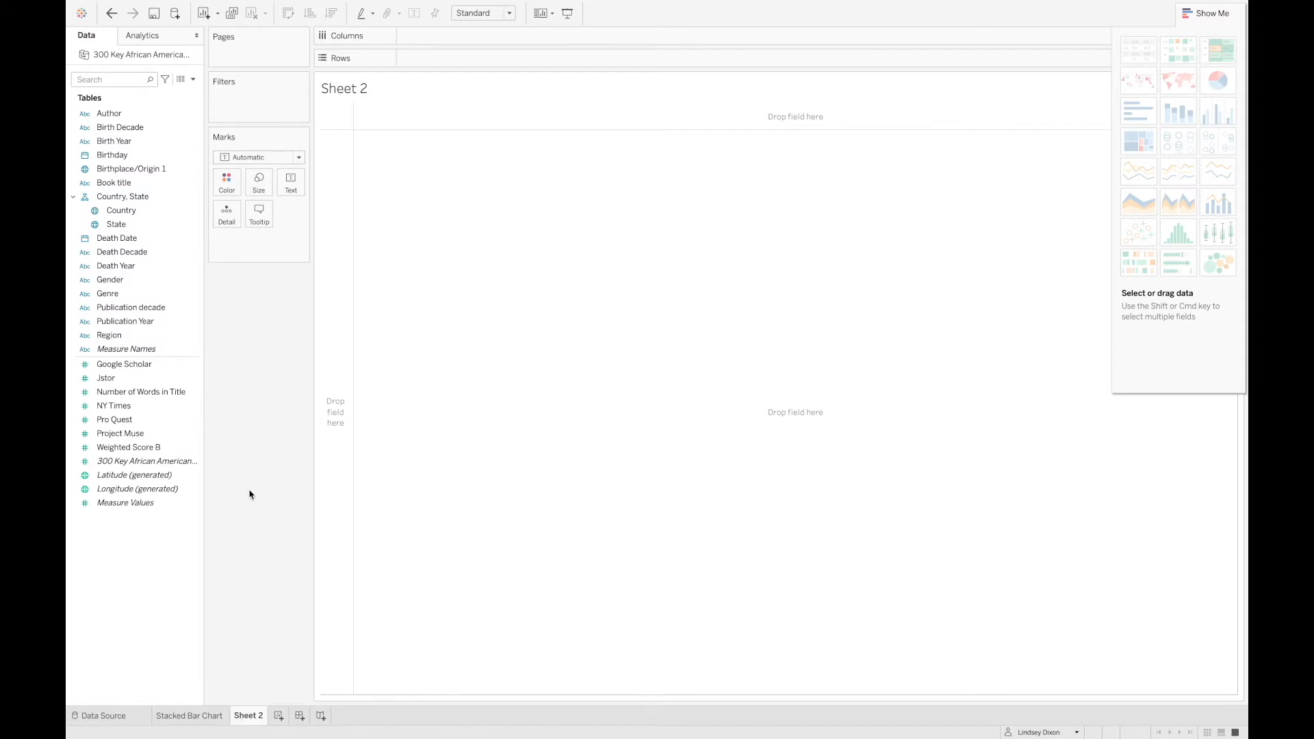
Step: Build a table on Sheet 2 with Book title as rows and Weighted Score B as the values
click(113, 184)
drag(113, 184, 458, 178)
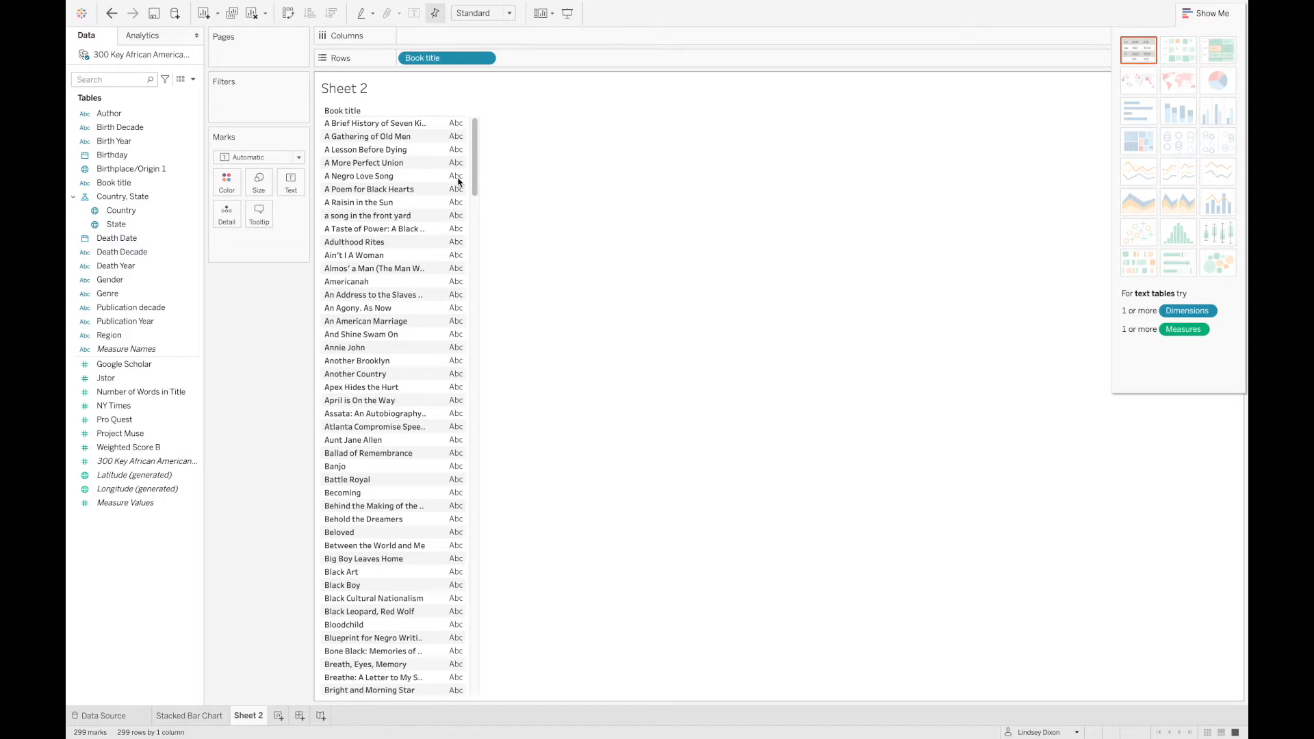
drag(137, 446, 452, 165)
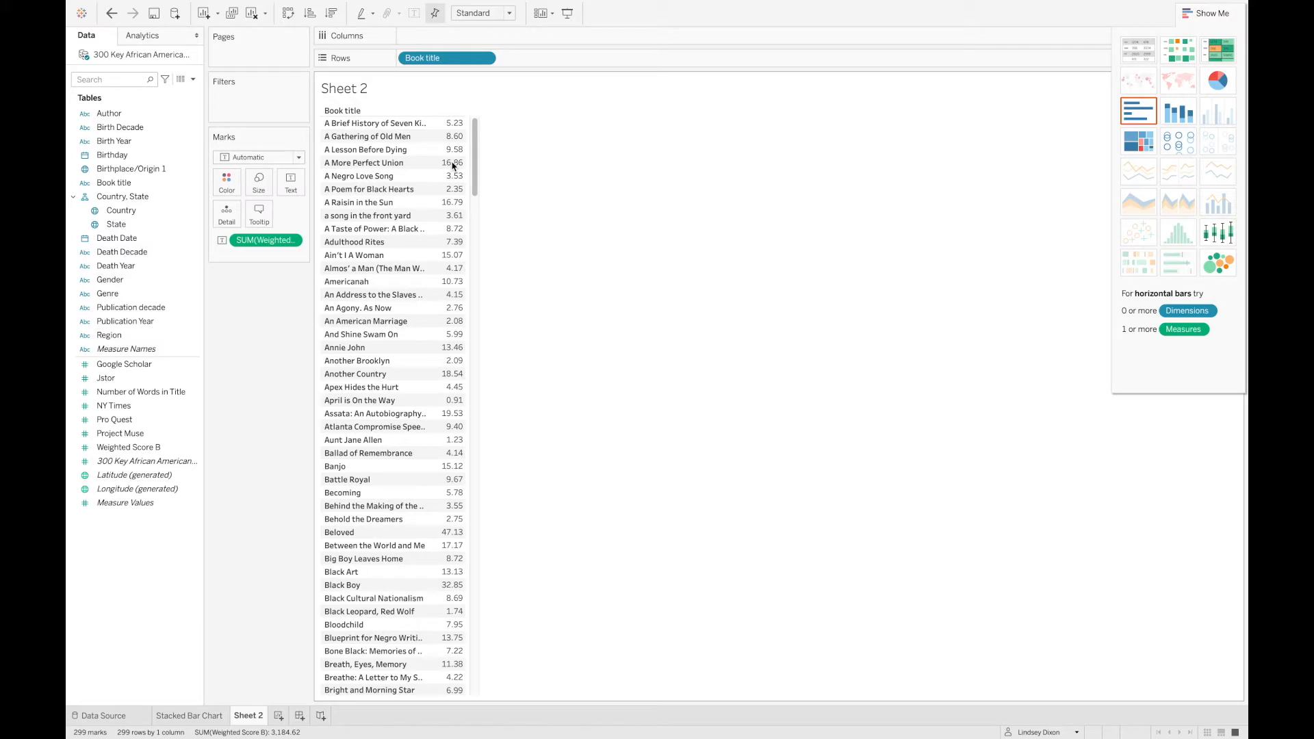
Step: Convert the book title table into a packed bubbles chart and color the bubbles by Genre
click(1191, 15)
click(1191, 15)
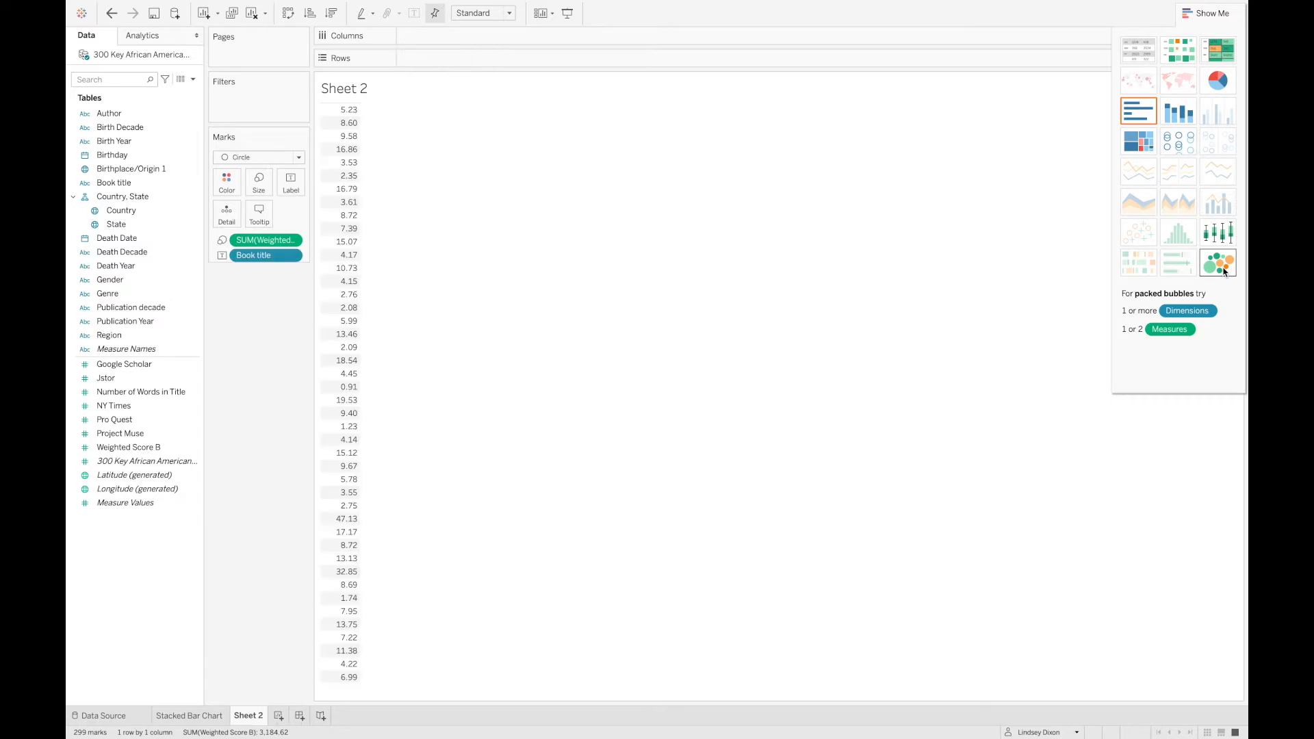
click(1218, 263)
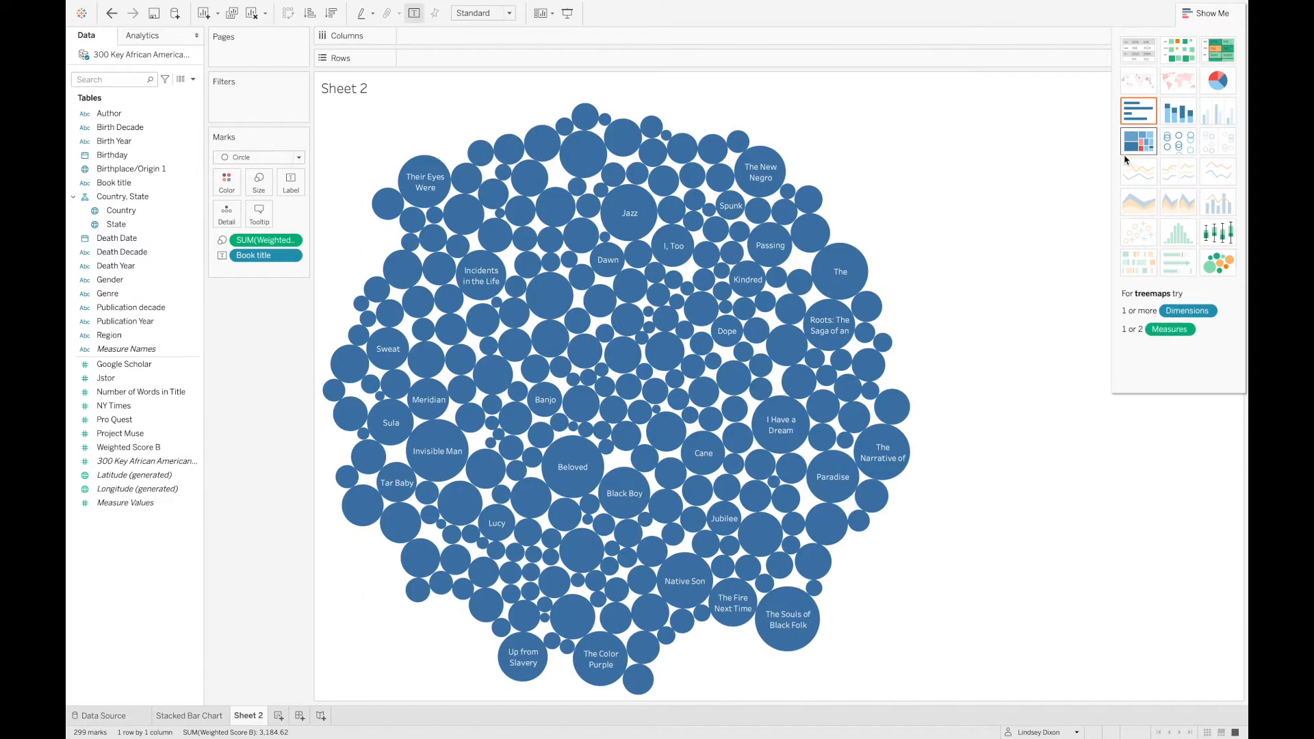
click(1198, 14)
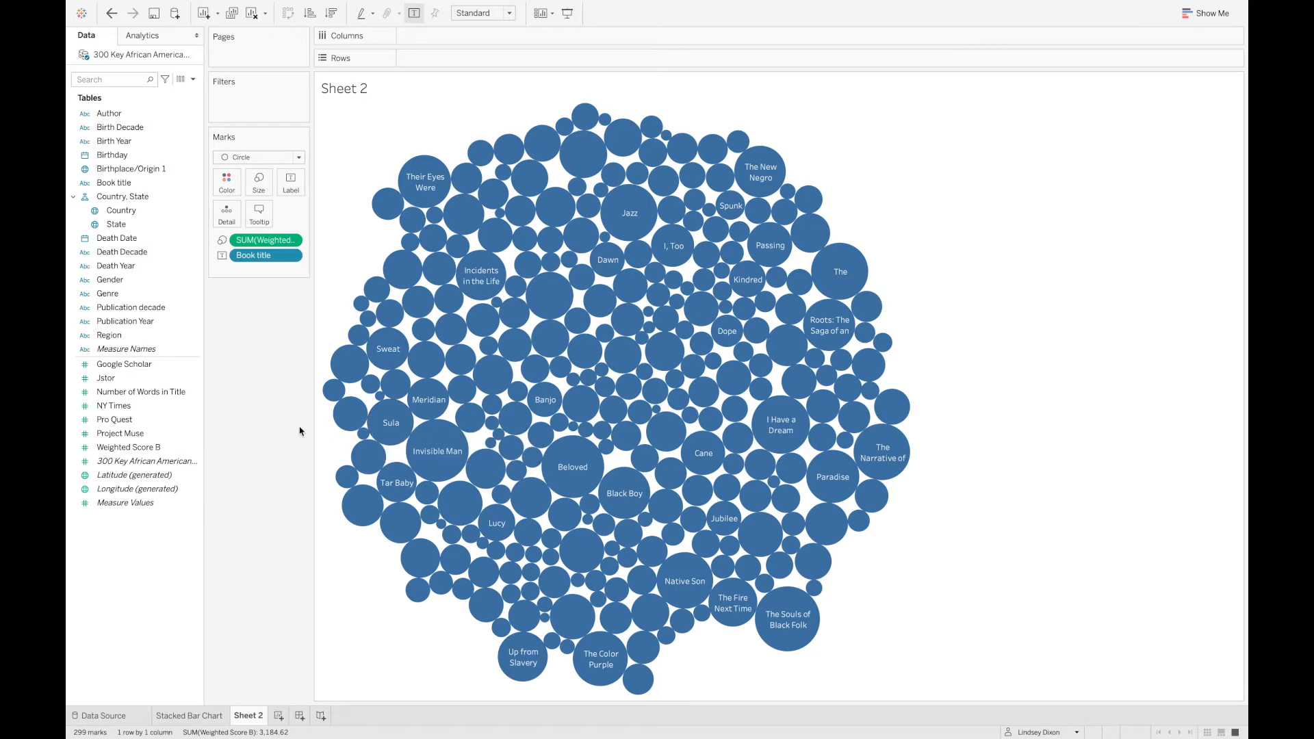
drag(107, 293, 226, 188)
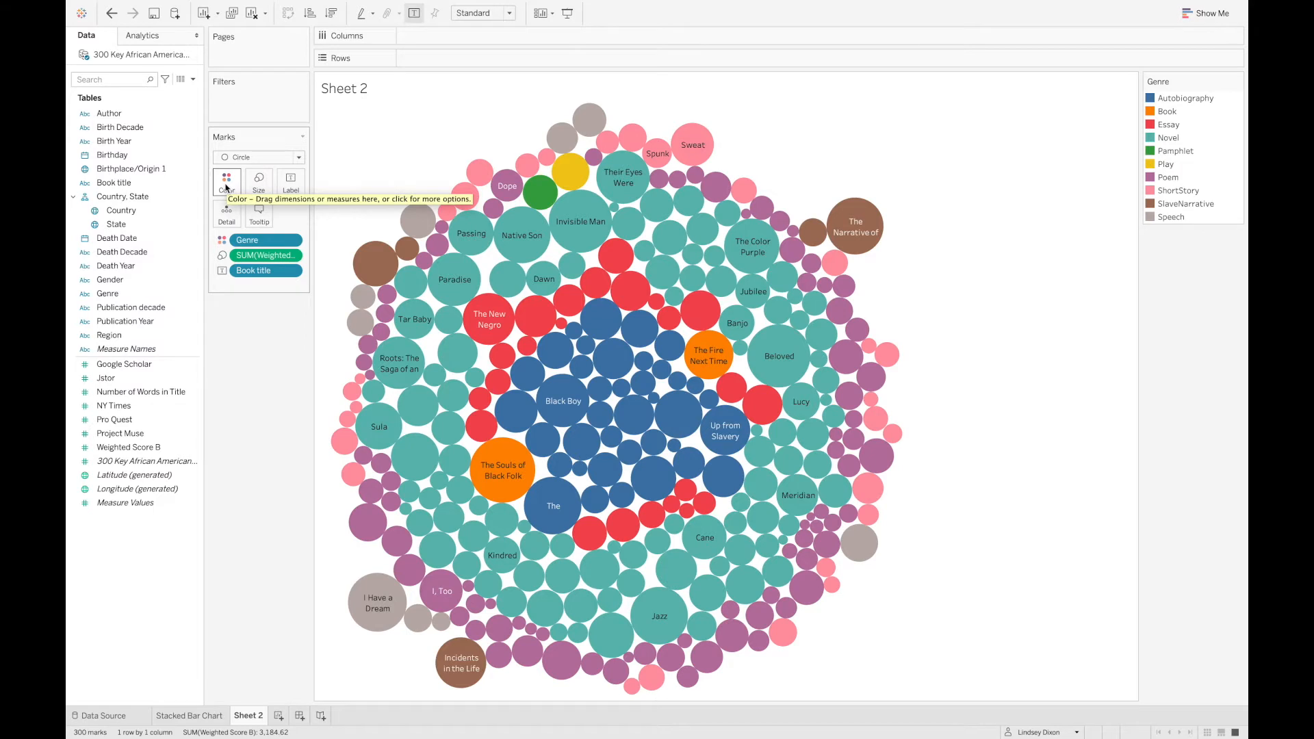
mouse_move(550, 151)
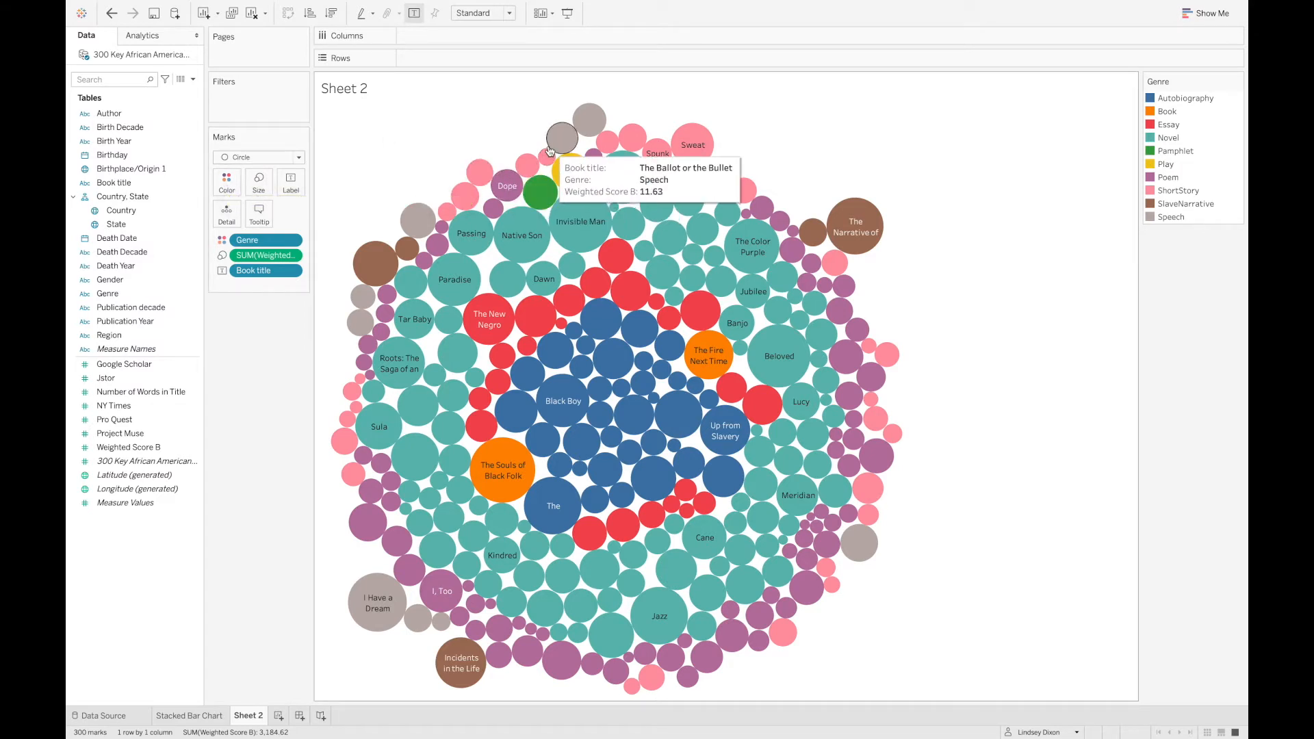
Step: Replace the bubble chart's title with the centered text "What Works Have More Citations?"
double_click(373, 92)
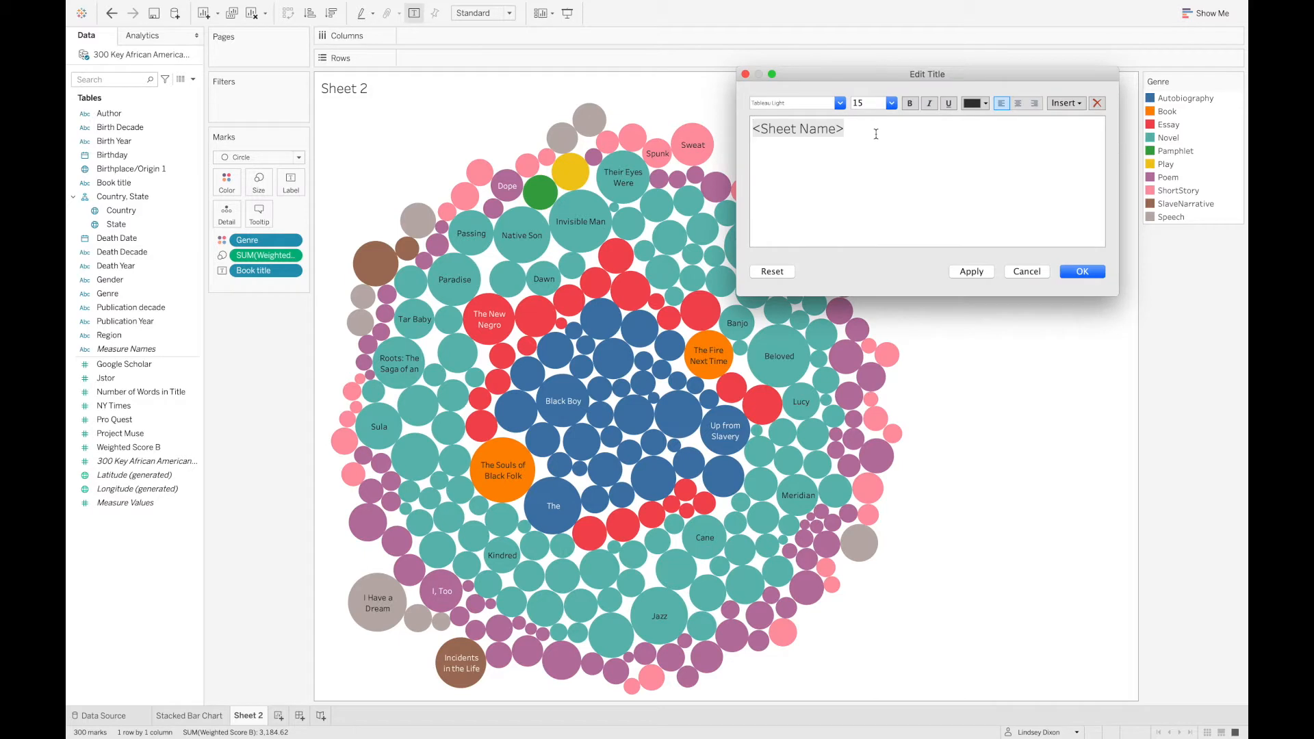
text(What Works Have More Citations?)
click(1017, 103)
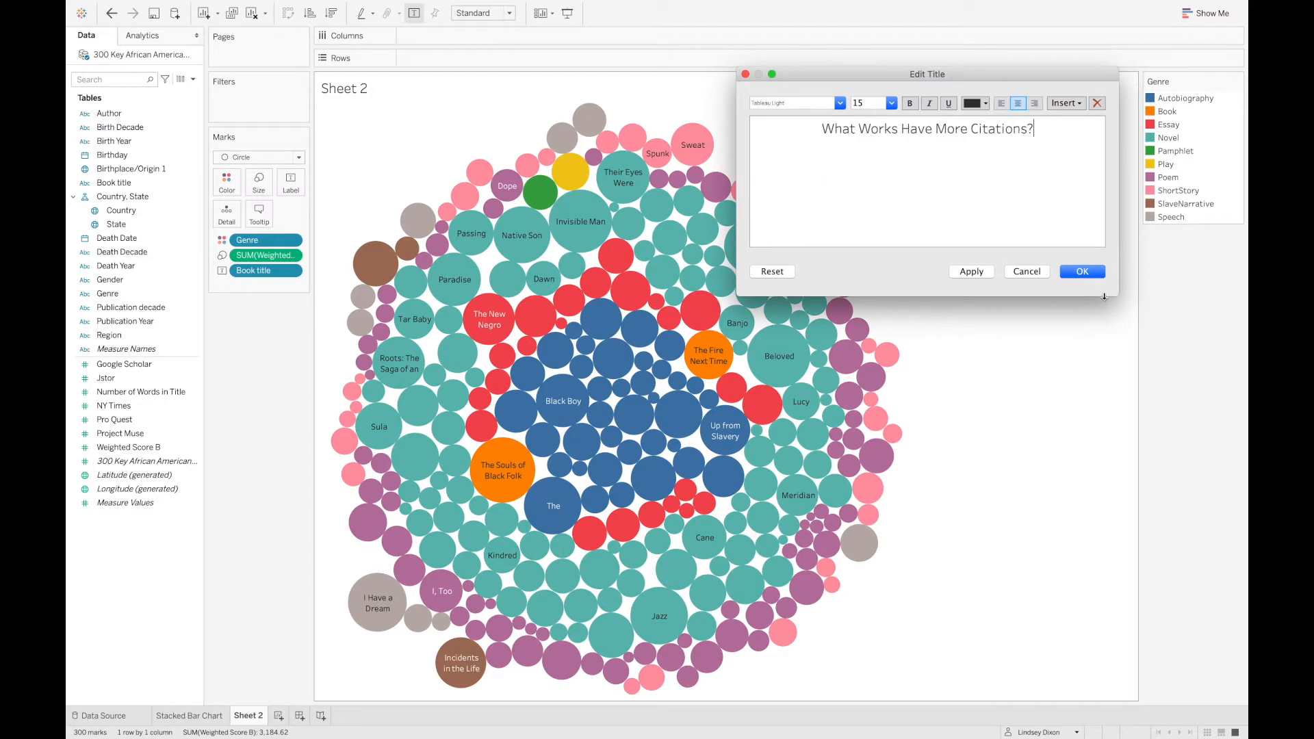
click(1087, 273)
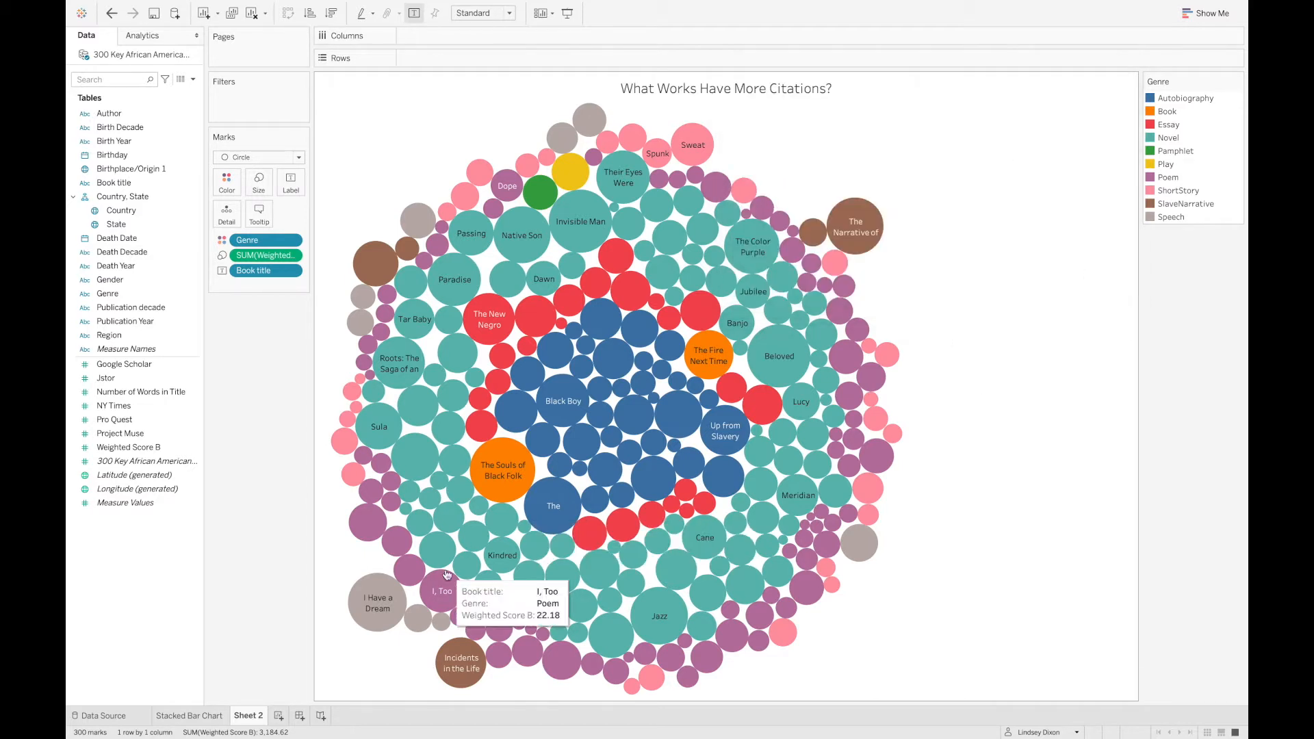
Step: Rename the Sheet 2 worksheet as "Packed Bubble"
double_click(247, 715)
key(BackSpace)
text(Packed Bubble)
key(Return)
Step: Chart the 300 Key African American Literary Texts count by Genre on Sheet 3, with Genre as columns and the count as rows
mouse_move(365, 362)
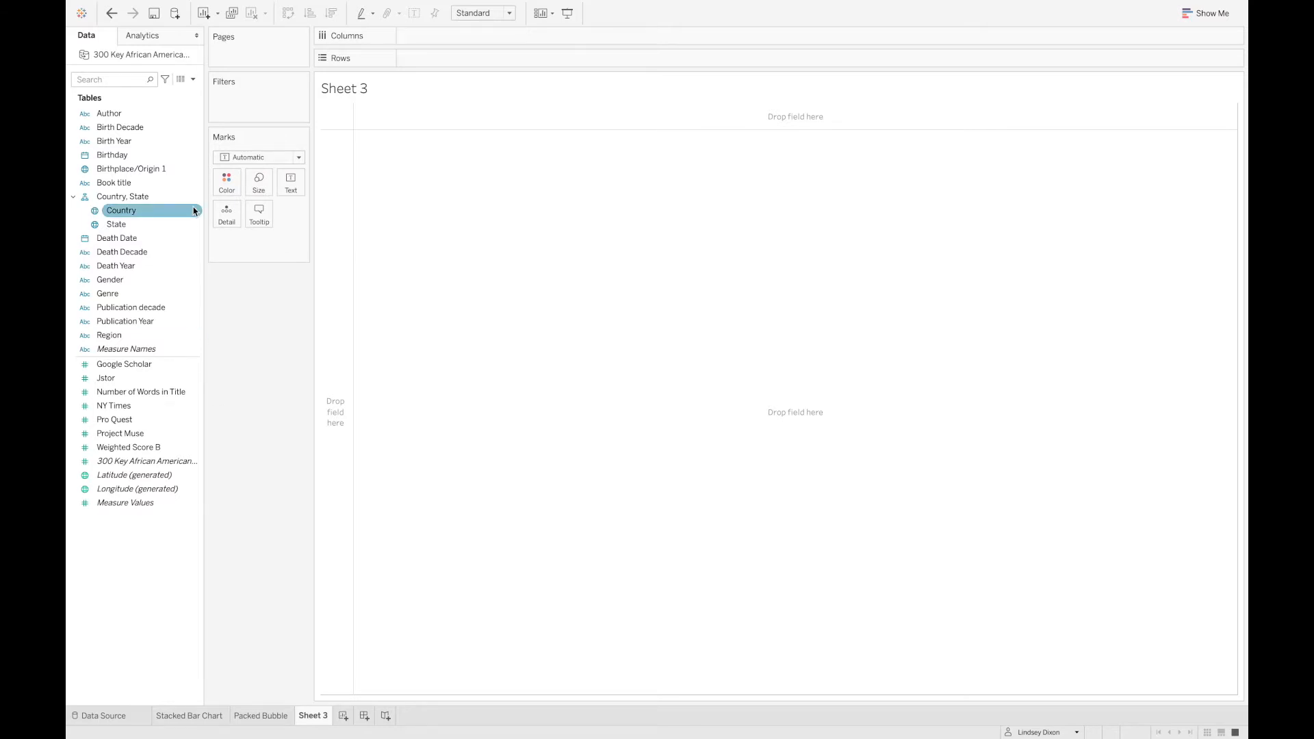
drag(129, 304, 446, 41)
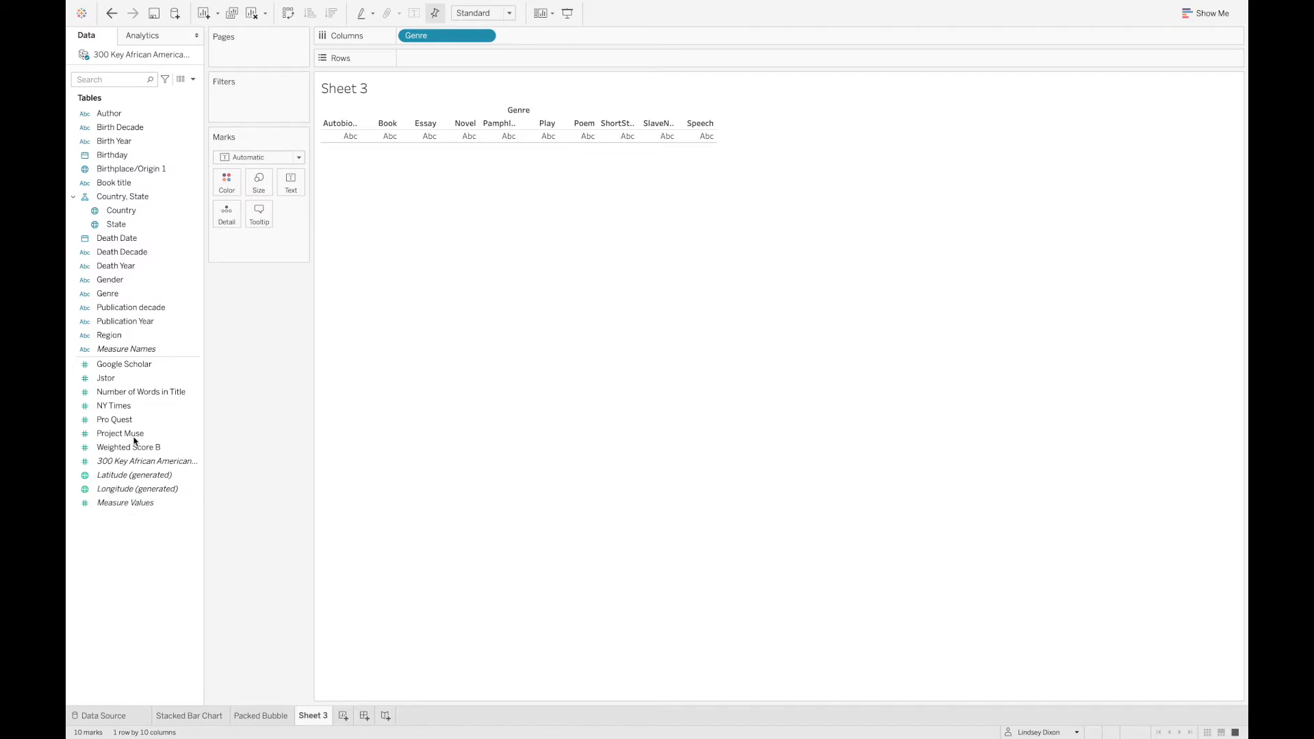
click(137, 464)
drag(136, 467, 446, 58)
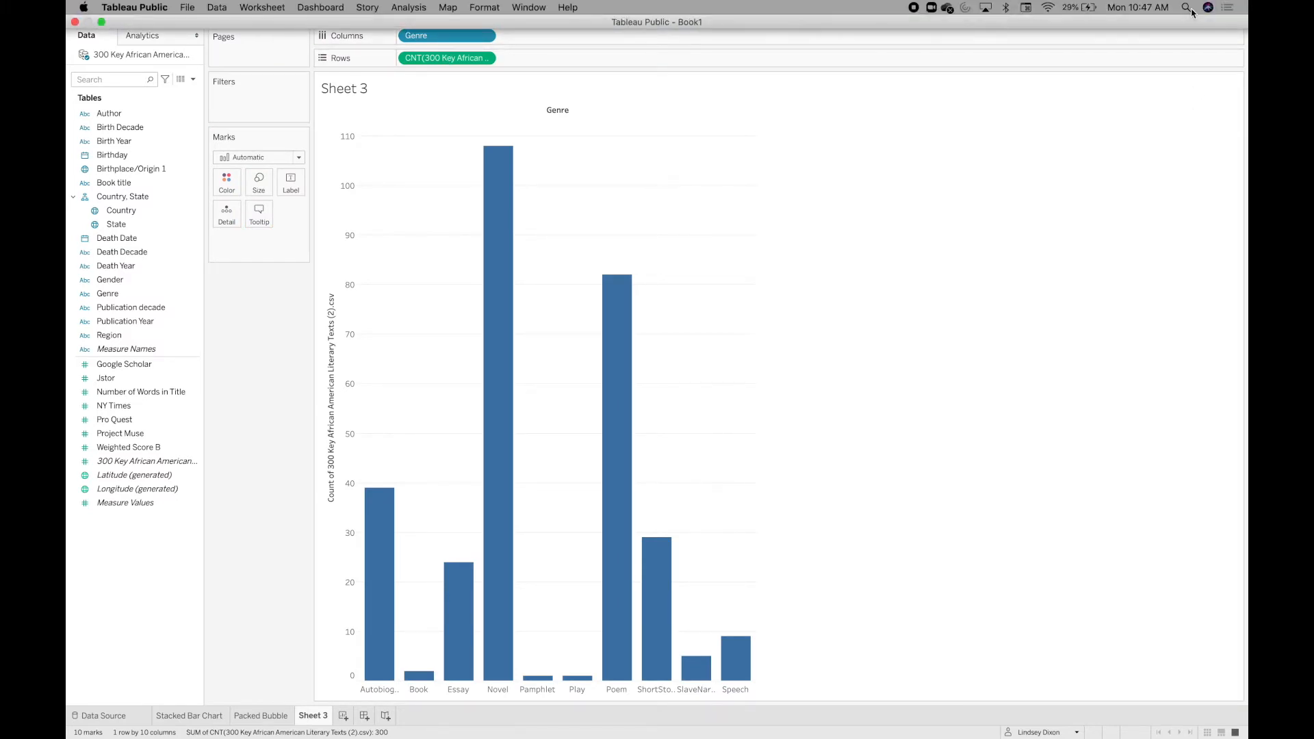
Step: Convert the genre count chart on Sheet 3 to horizontal bars
click(1189, 8)
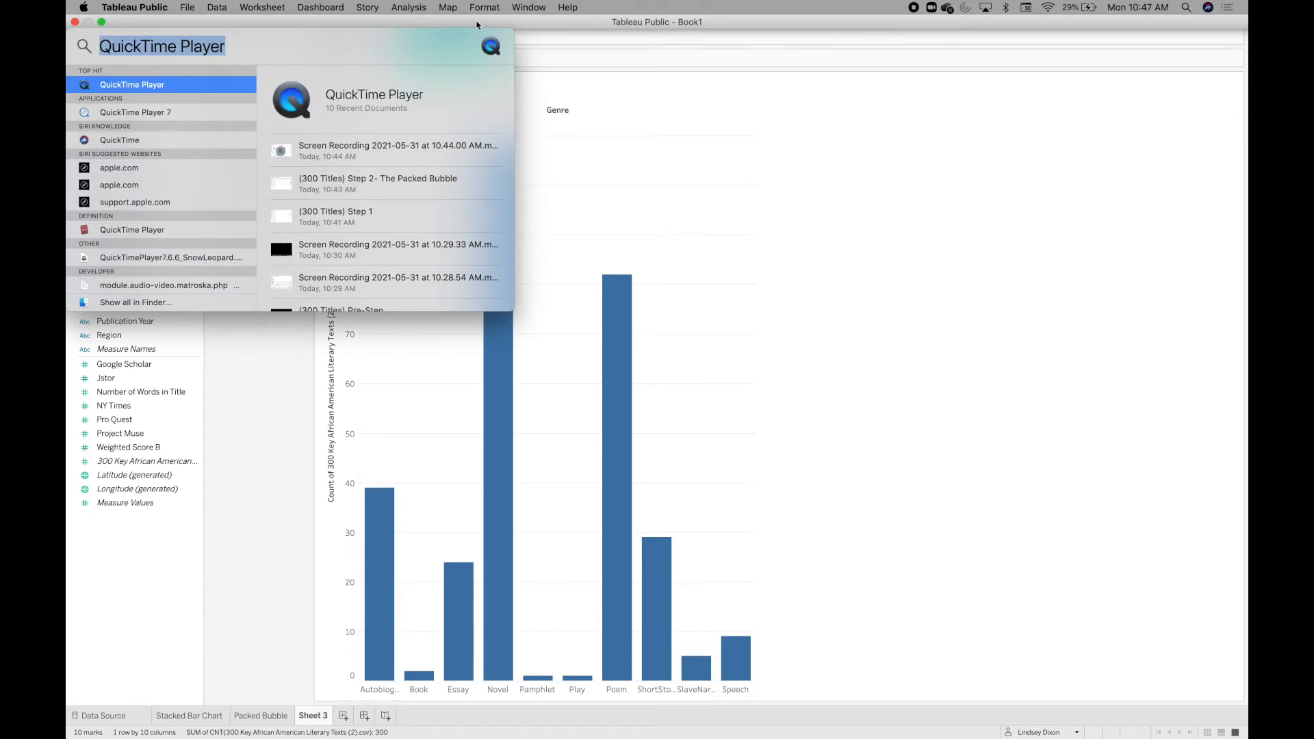
key(Escape)
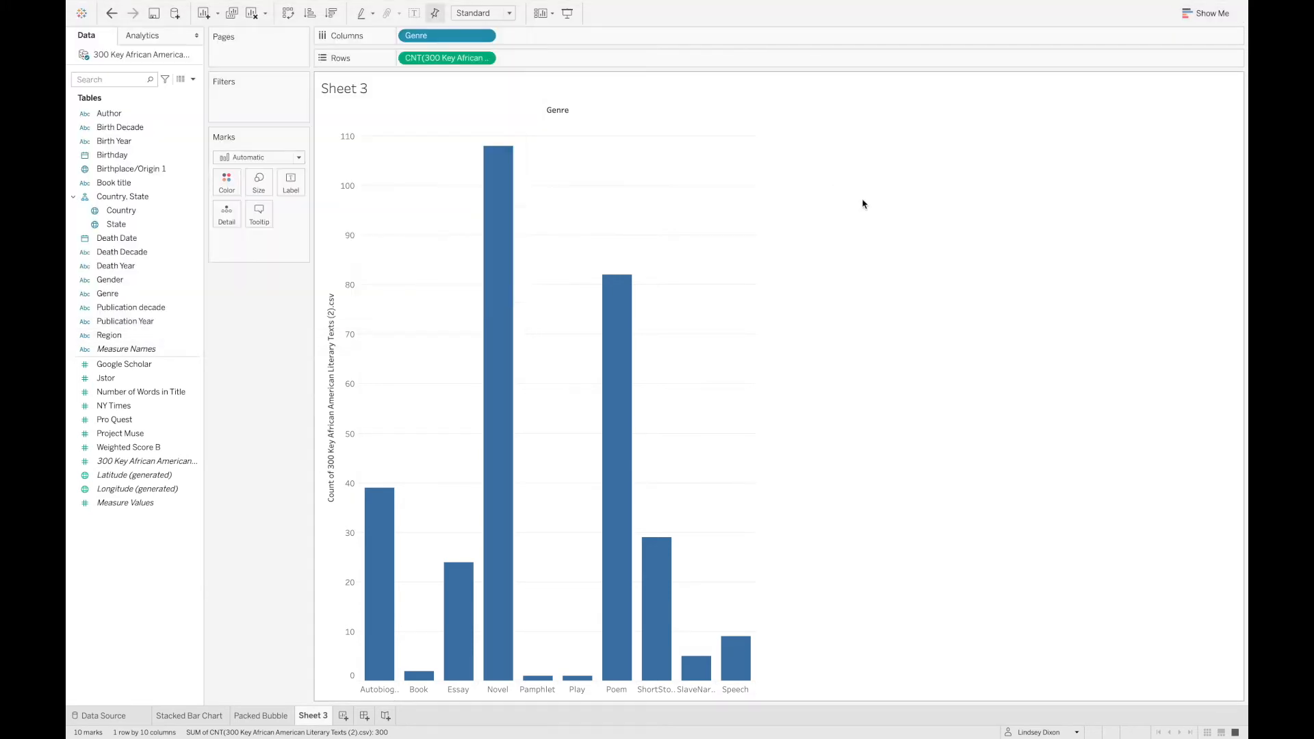
click(1199, 14)
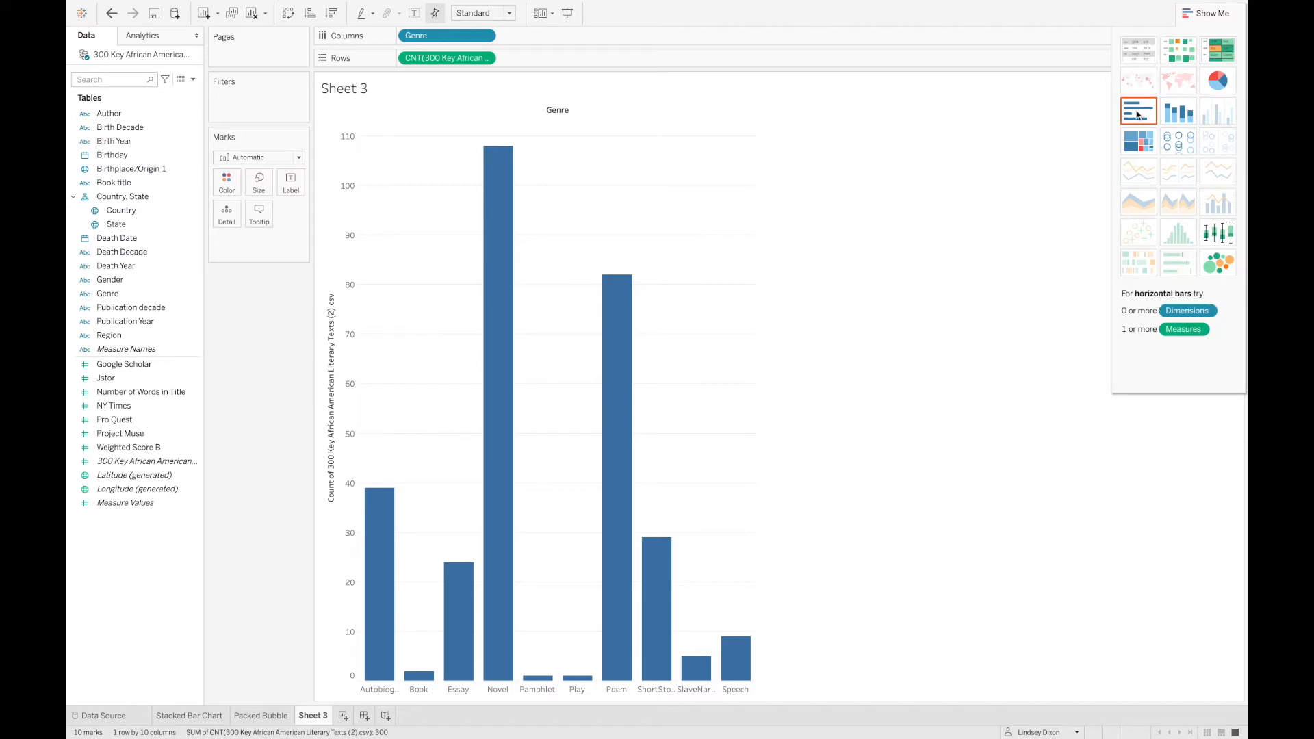
click(1137, 114)
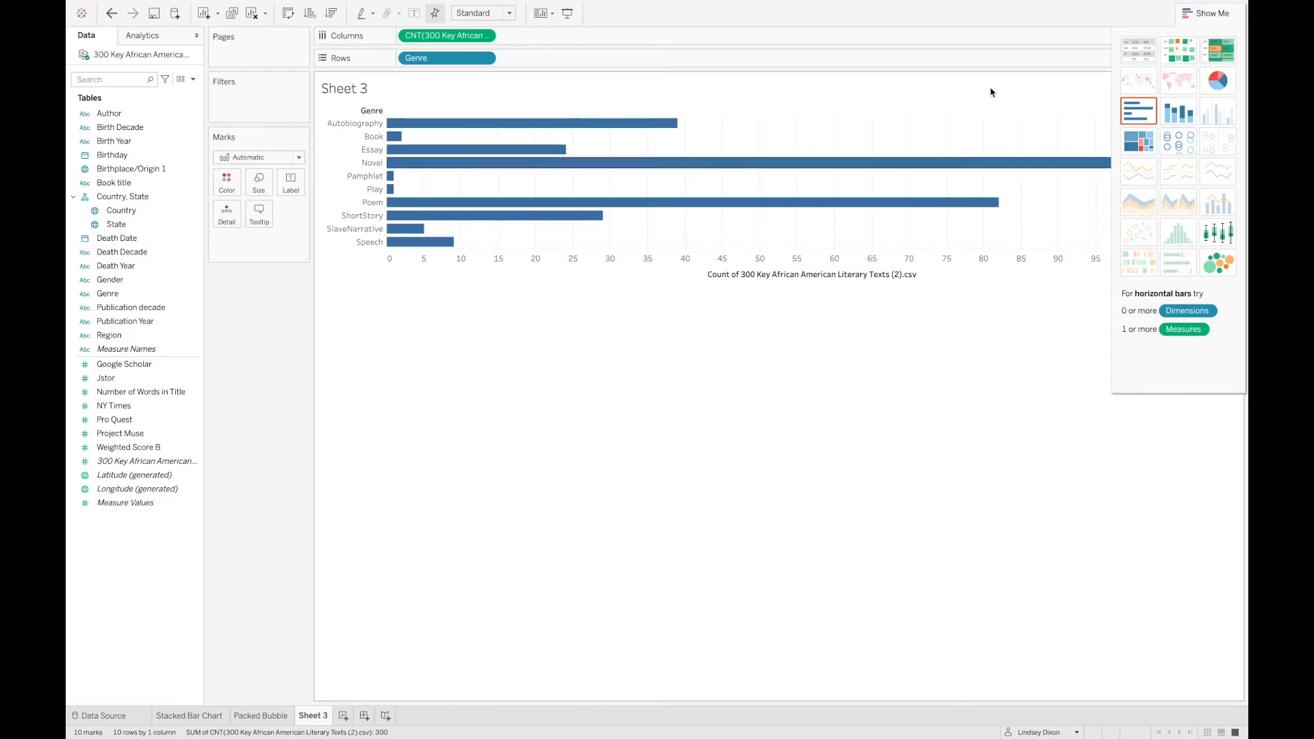
Step: Color the horizontal bars by Genre and sort the genres in descending order of count
click(1202, 15)
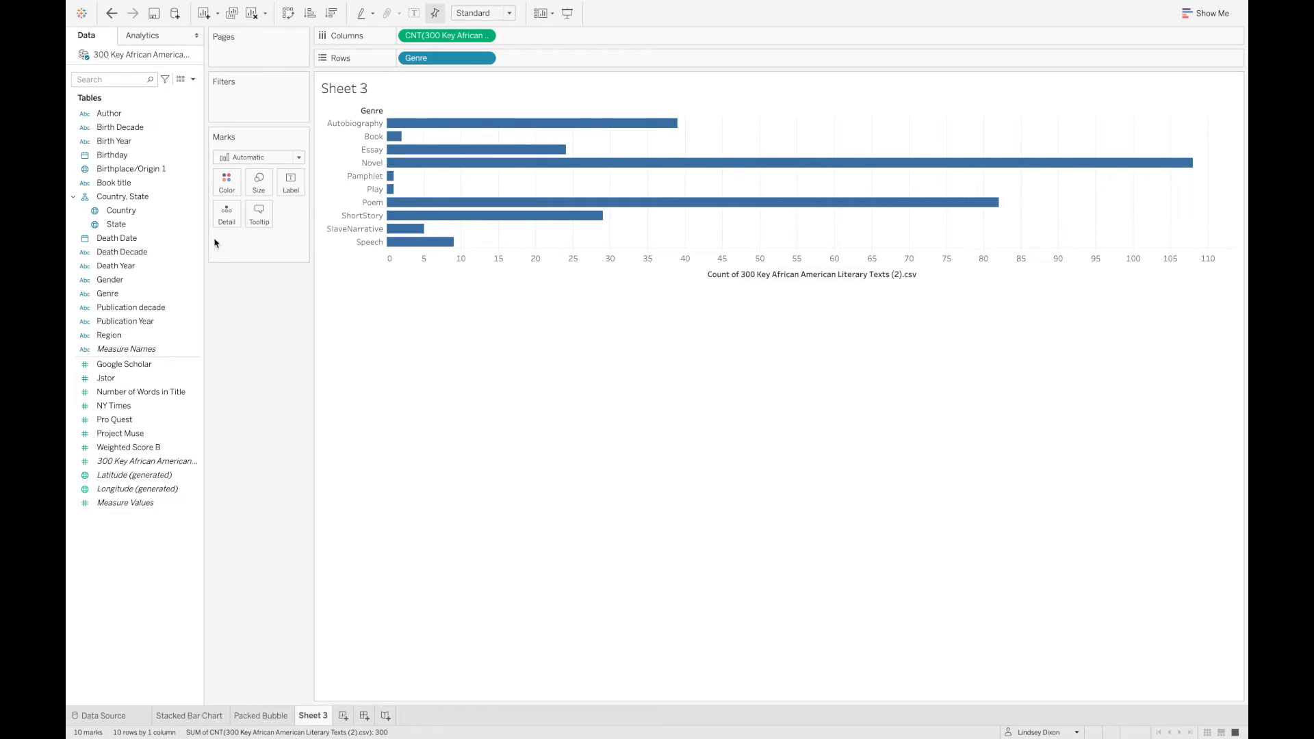
click(125, 293)
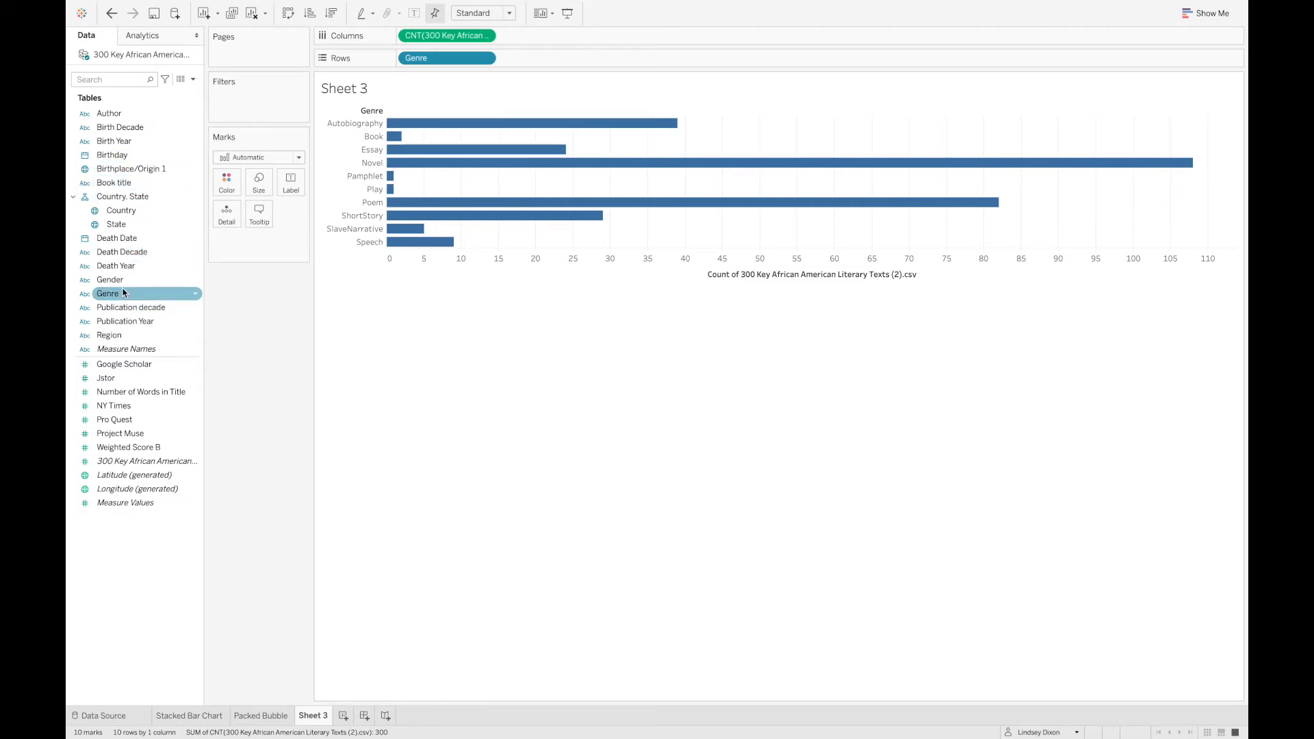
drag(123, 295, 228, 183)
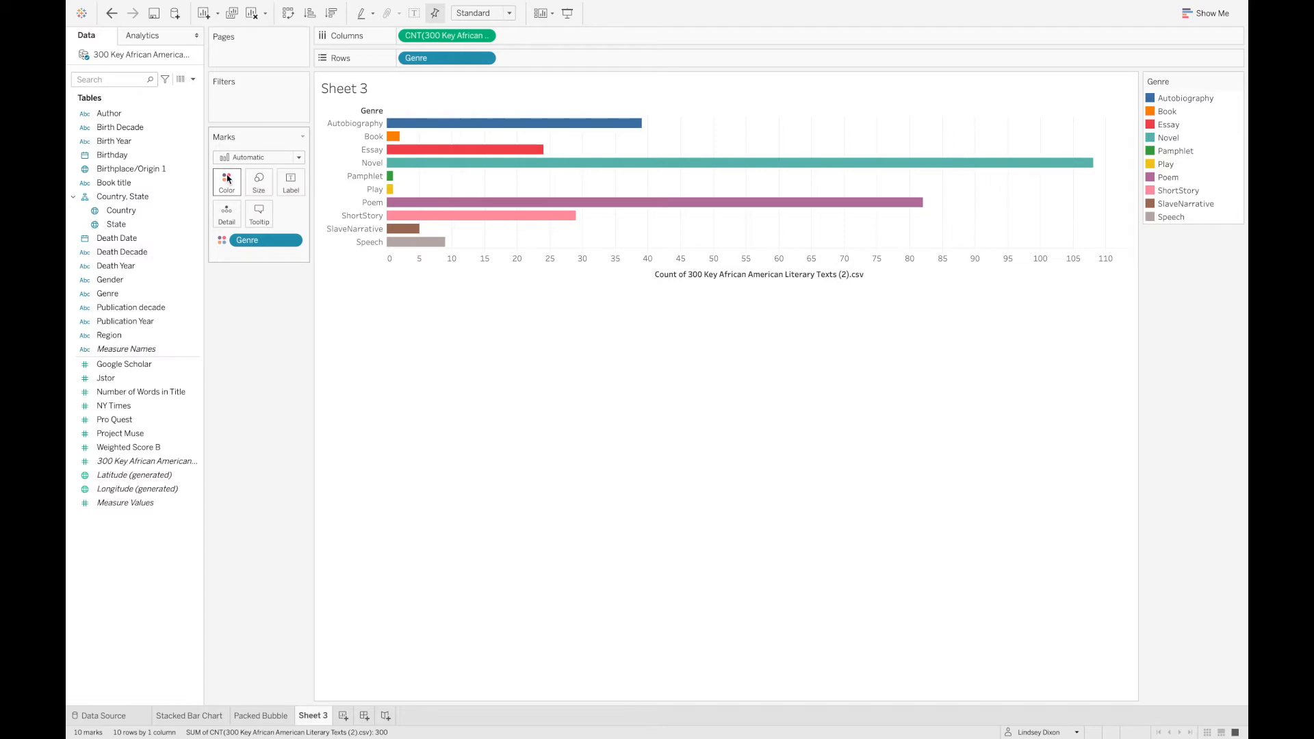
click(331, 13)
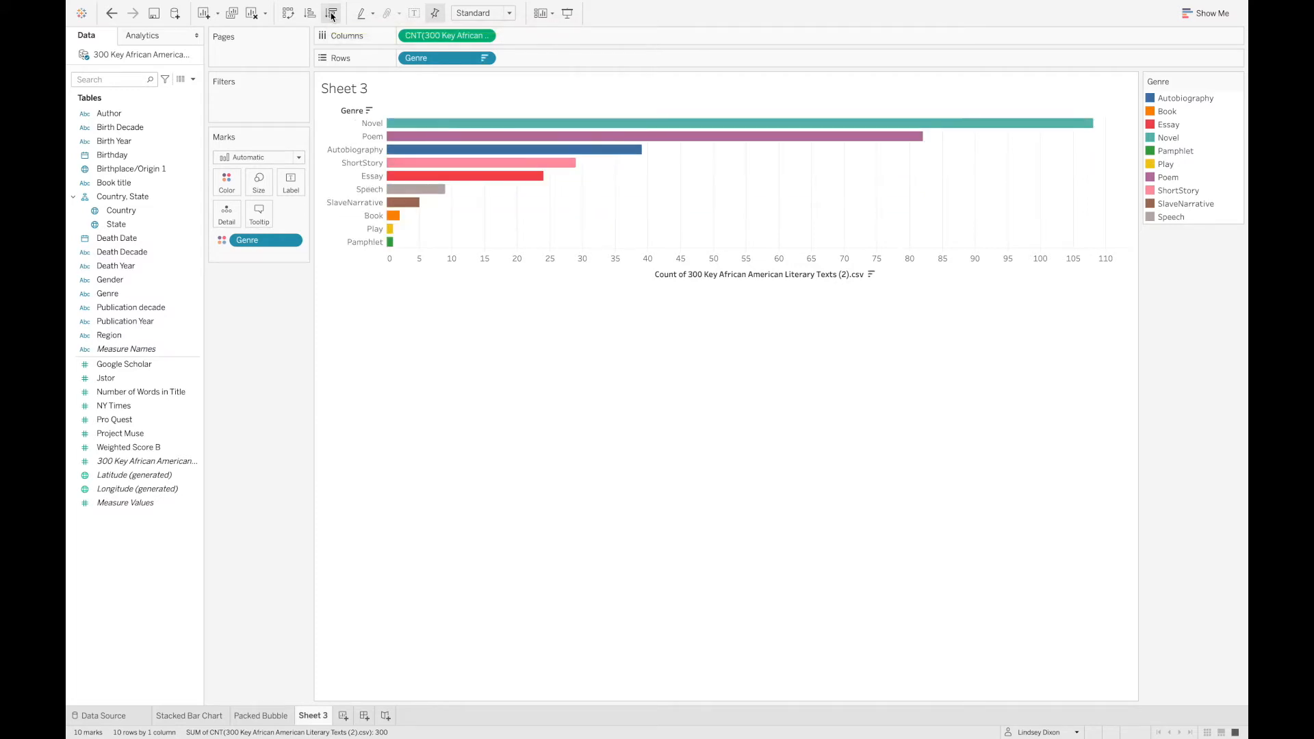
Step: Replace the genre chart's title with the centered text "What Genres Are Included In the Dataset?" and rename Sheet 3 as "Bar Chart"
double_click(362, 92)
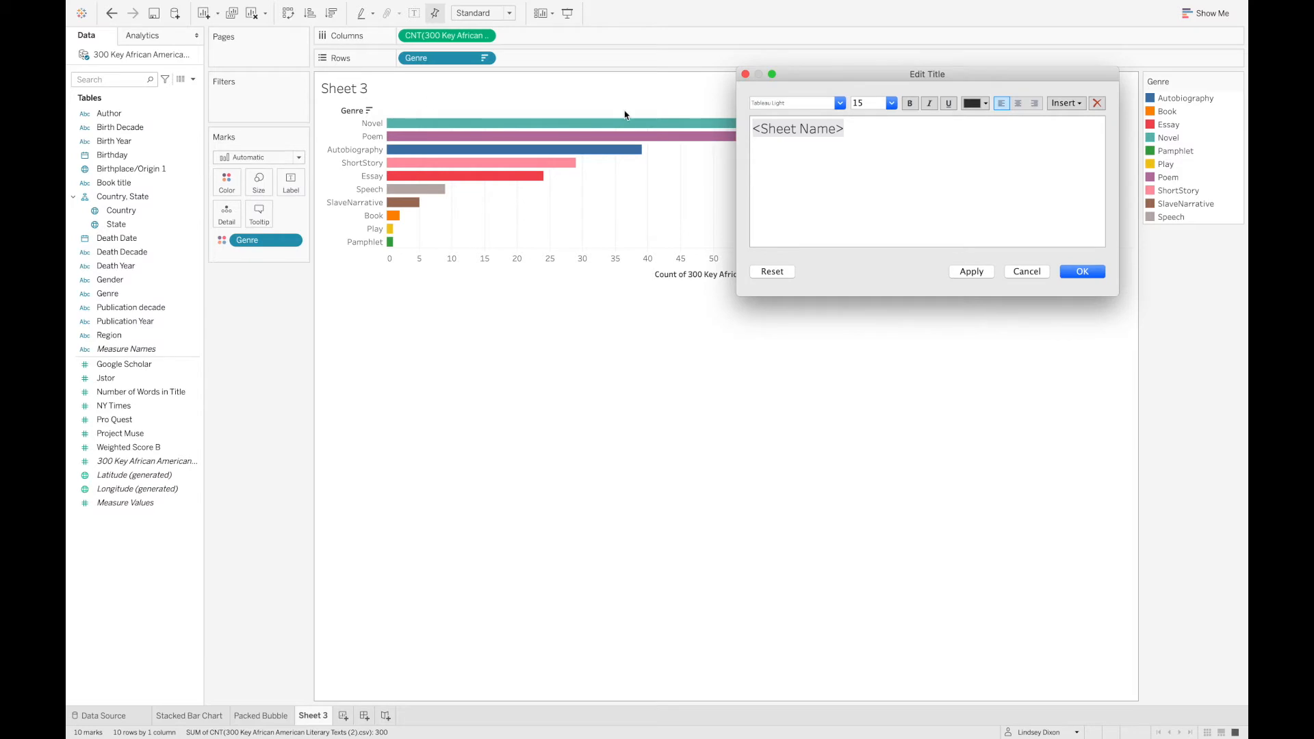
click(1079, 273)
double_click(314, 715)
key(BackSpace)
text(Bar Chart)
key(Return)
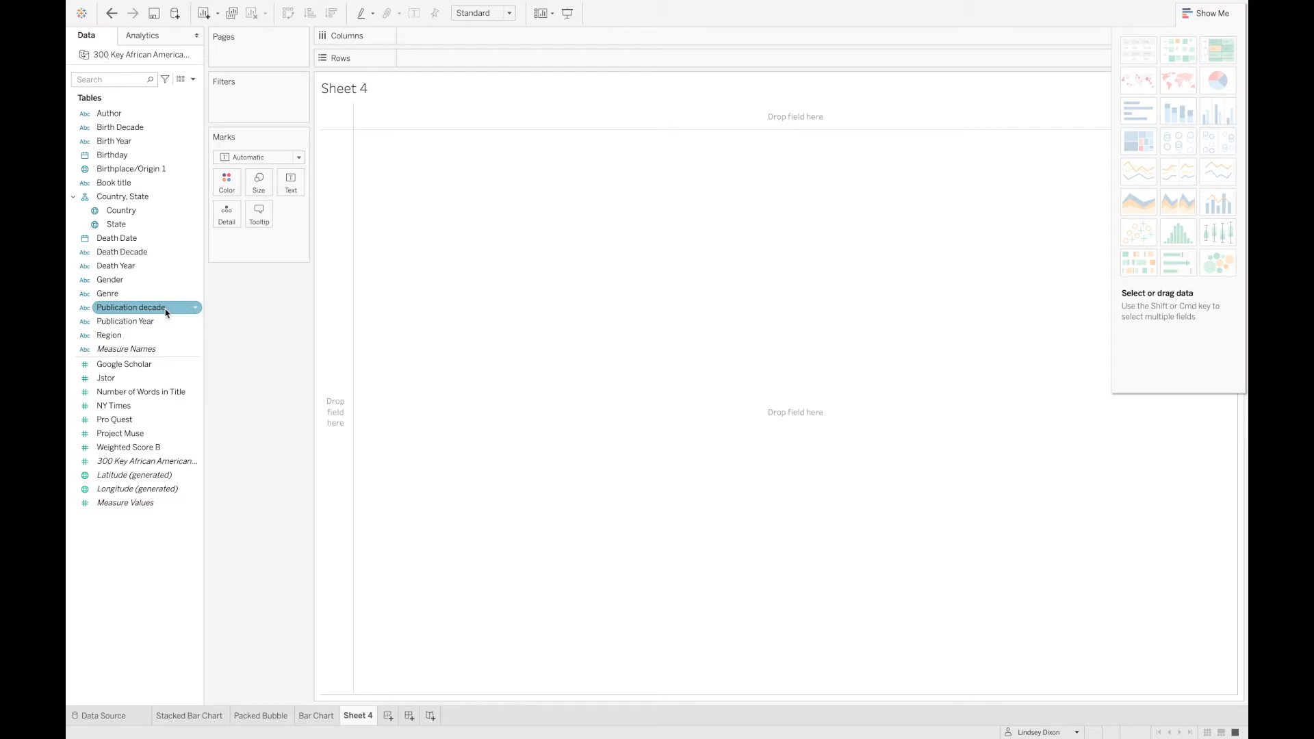
Step: On a new Sheet 4, chart the 300 Key African American Literary Texts count as rows against Publication decade as columns
drag(166, 313, 461, 38)
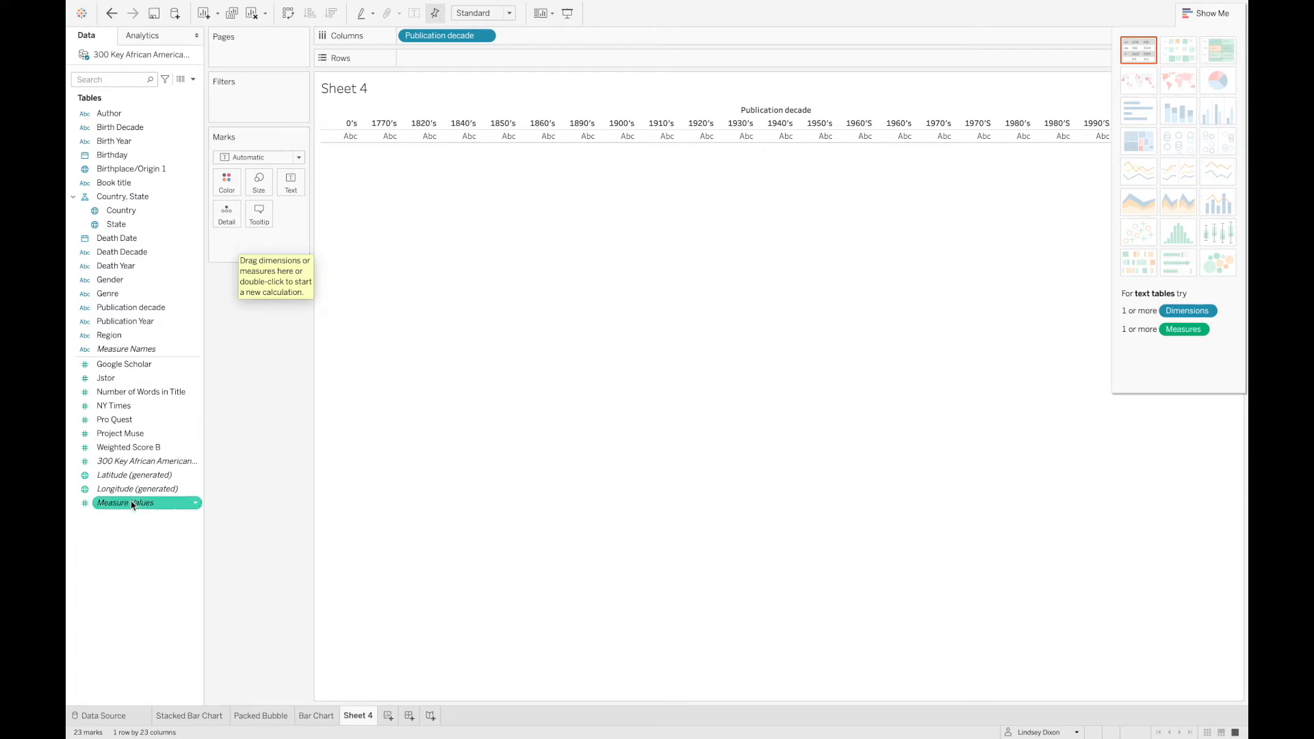
drag(138, 465, 449, 60)
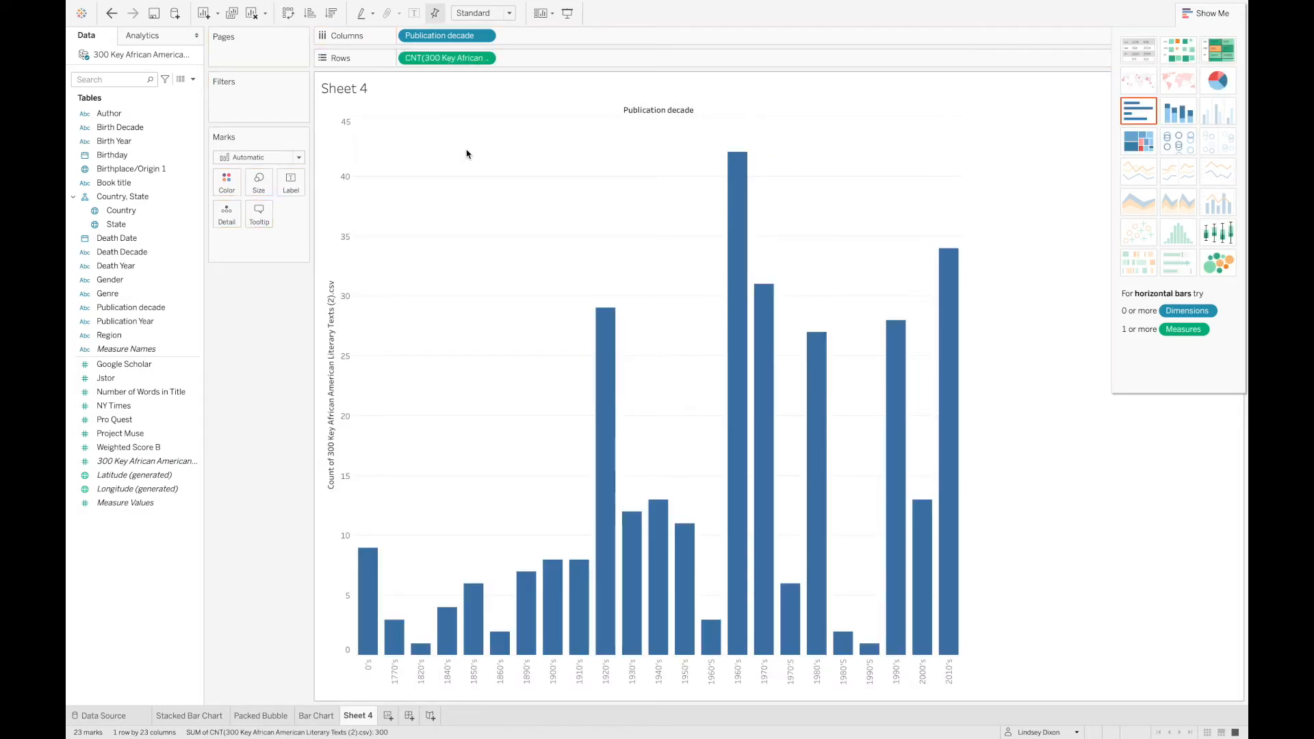
mouse_move(727, 299)
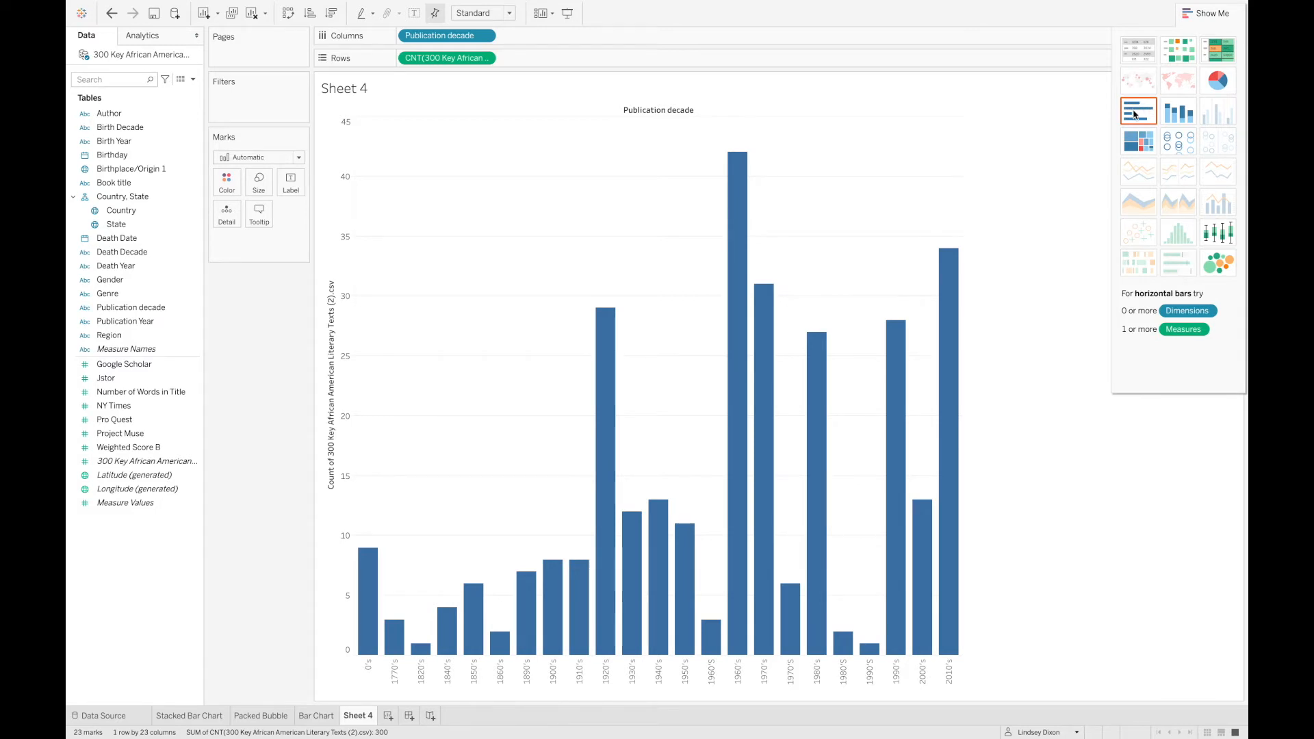
Step: Break the publication decade bars down by Book title as a detail field
click(196, 271)
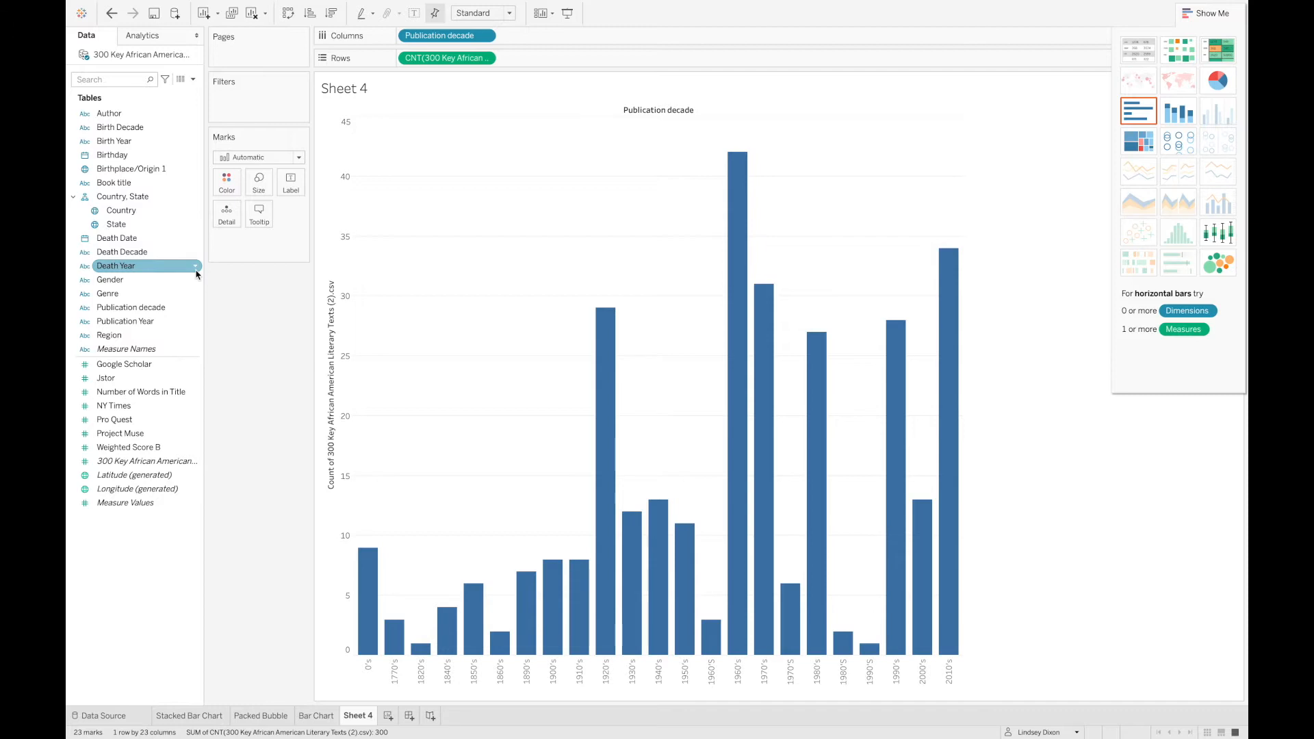
click(195, 280)
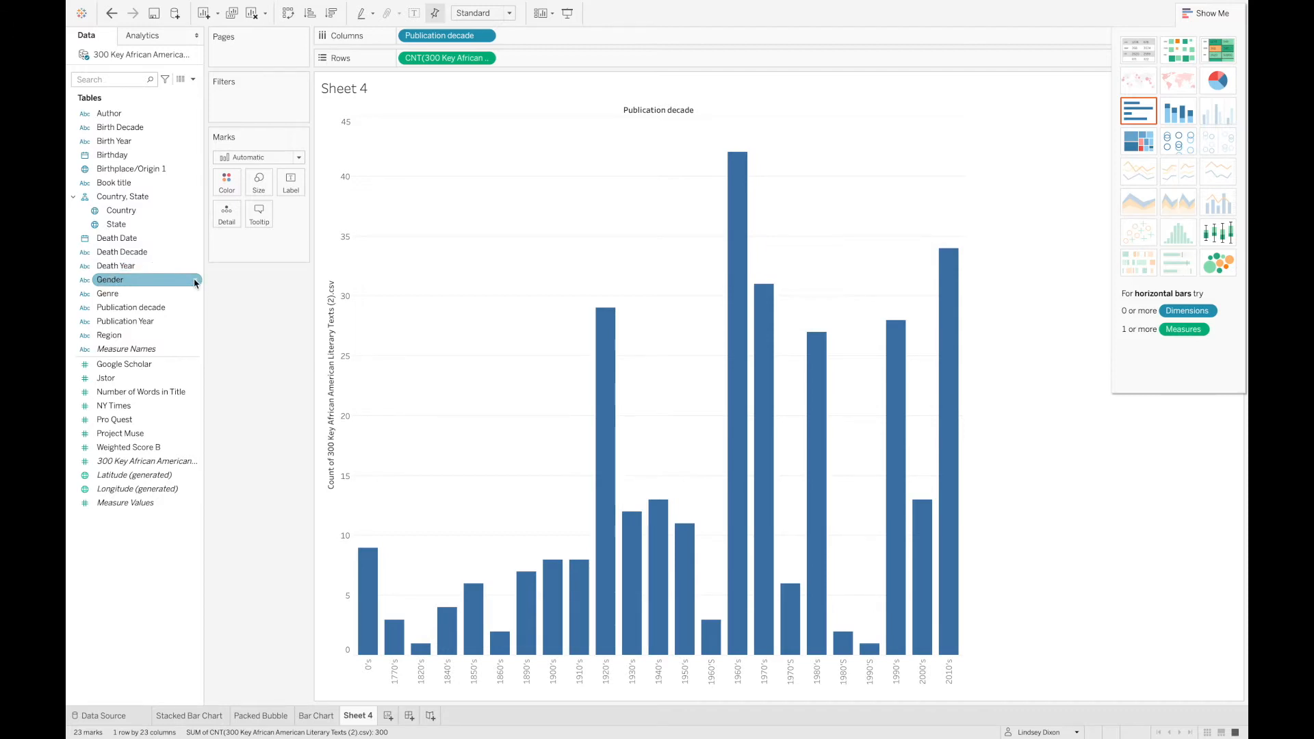
click(126, 184)
drag(126, 184, 595, 326)
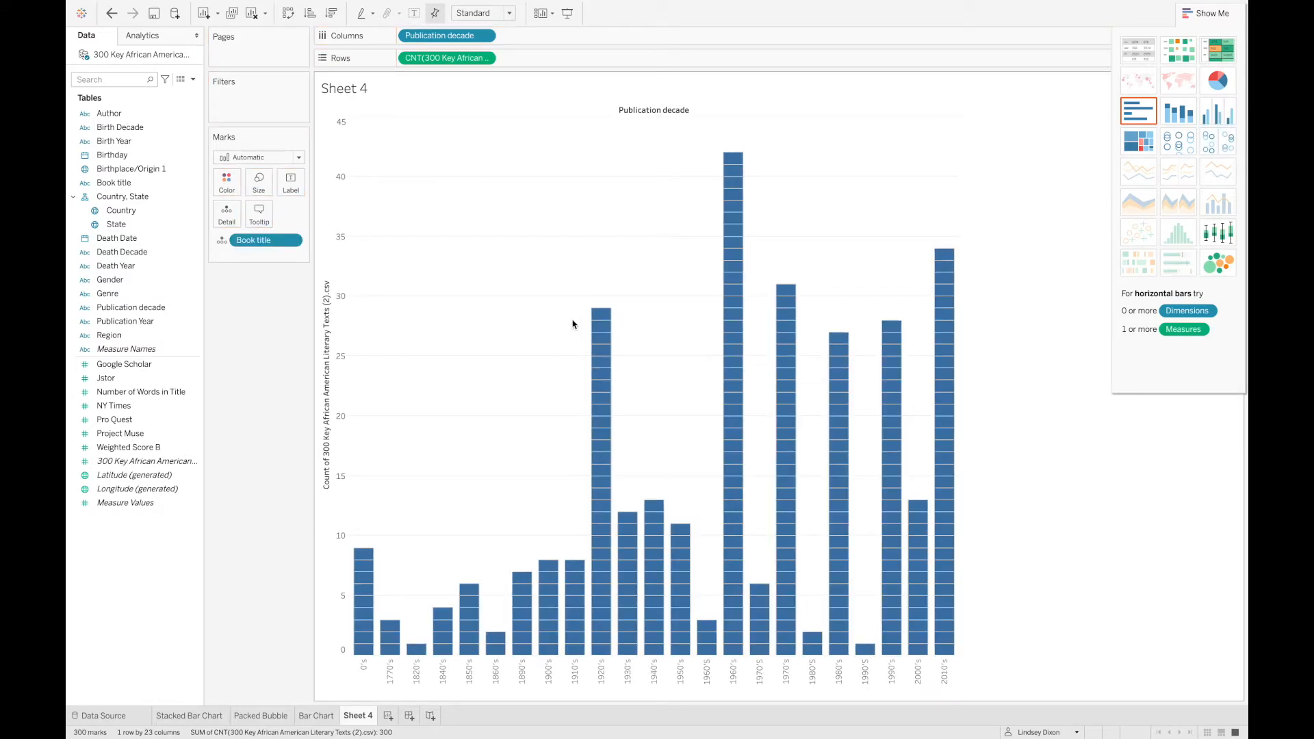
mouse_move(603, 321)
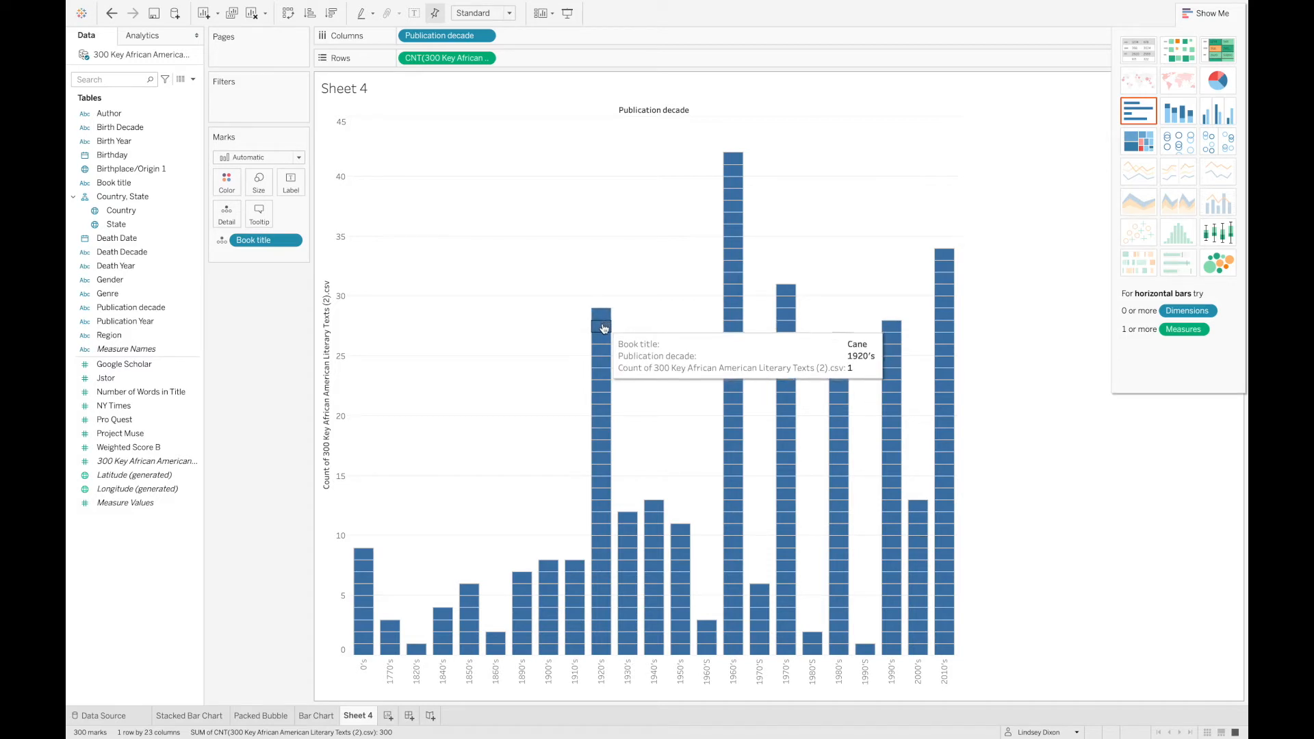
mouse_move(602, 351)
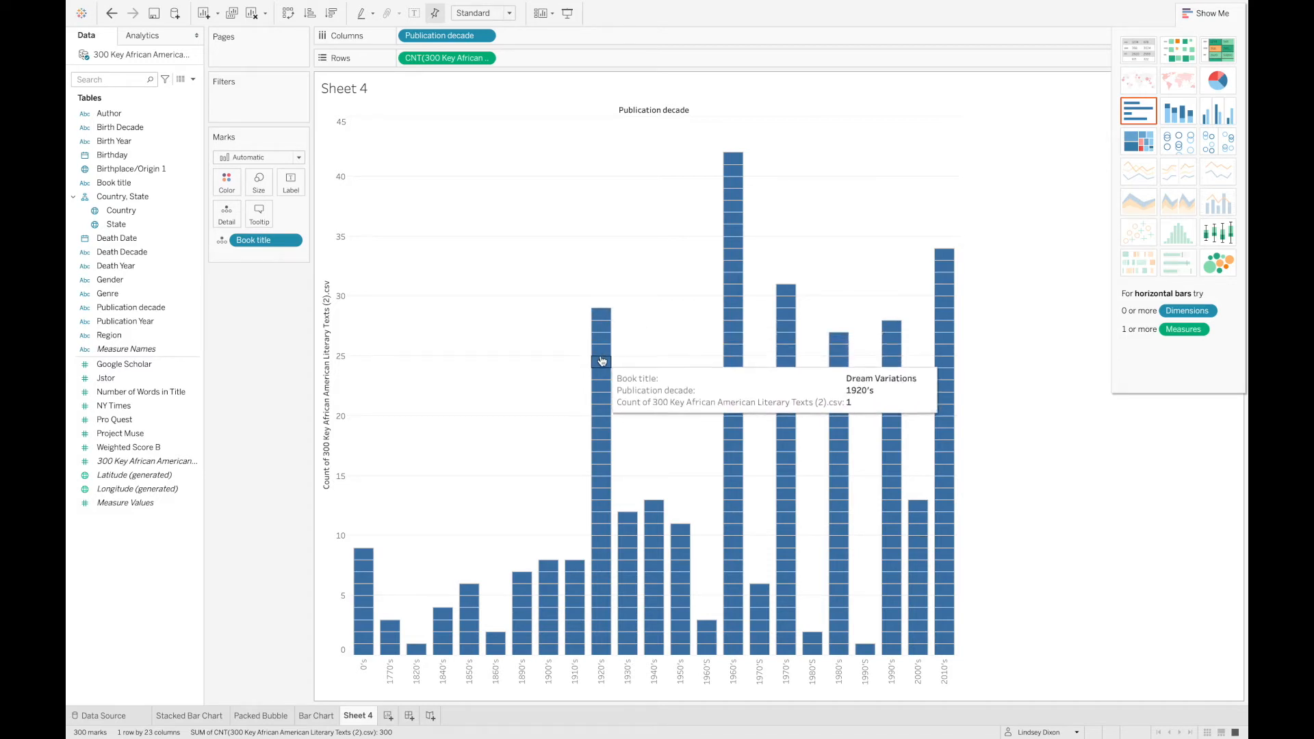
Step: Replace the decade chart's title with the centered text "What Decades Were Texts Works Originally Published?"
double_click(348, 96)
text(What Decades Were Texts Works Originally Published?)
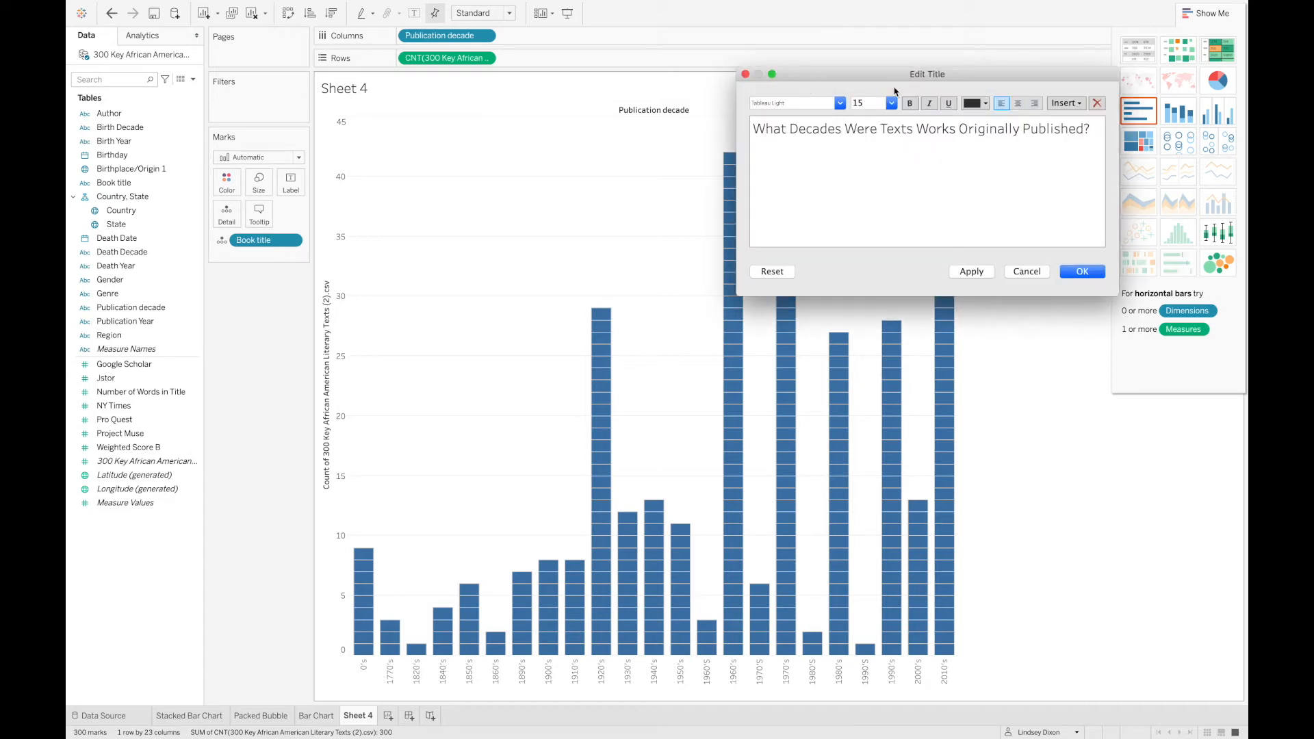
click(1018, 105)
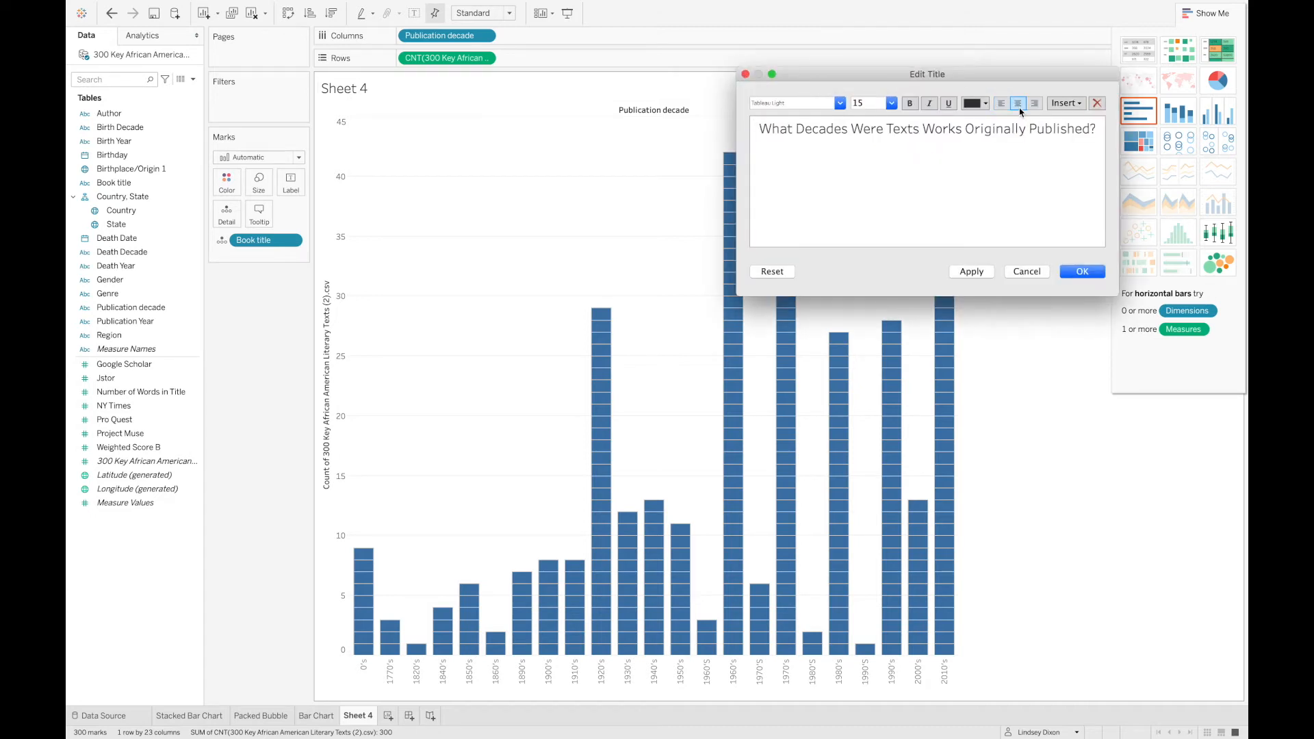
click(1082, 271)
Step: Rename the Sheet 4 worksheet as "Bar Chart 2"
double_click(359, 715)
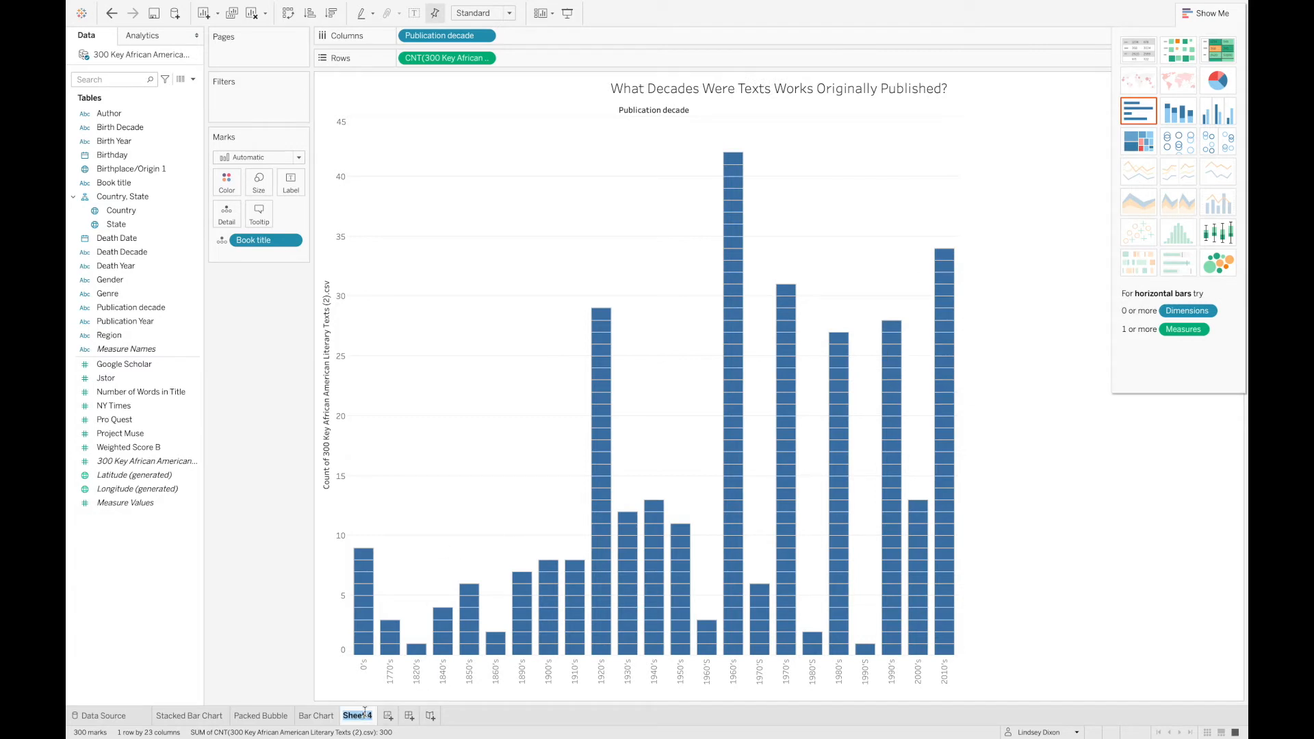
text(Bar Chart 2)
key(Return)
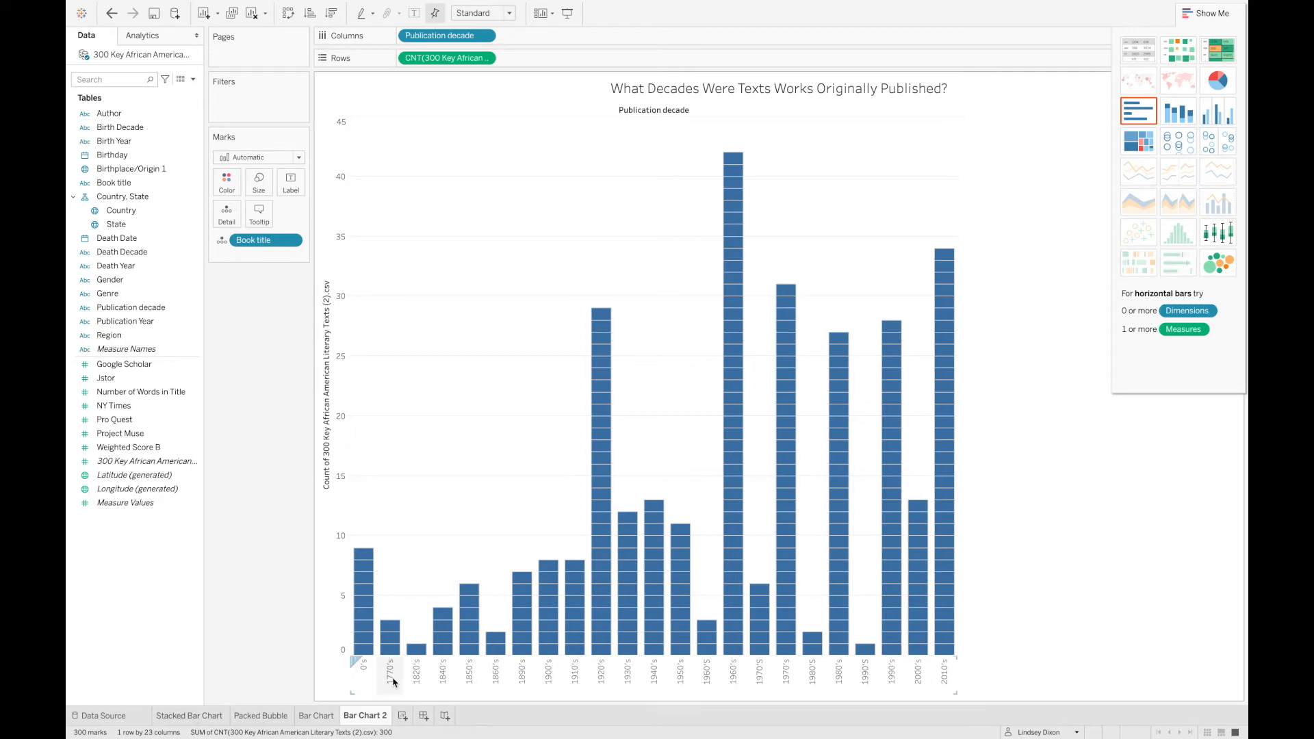
Step: Create a new dashboard and set its minimum size to 1020 px wide by 1060 px high
click(424, 716)
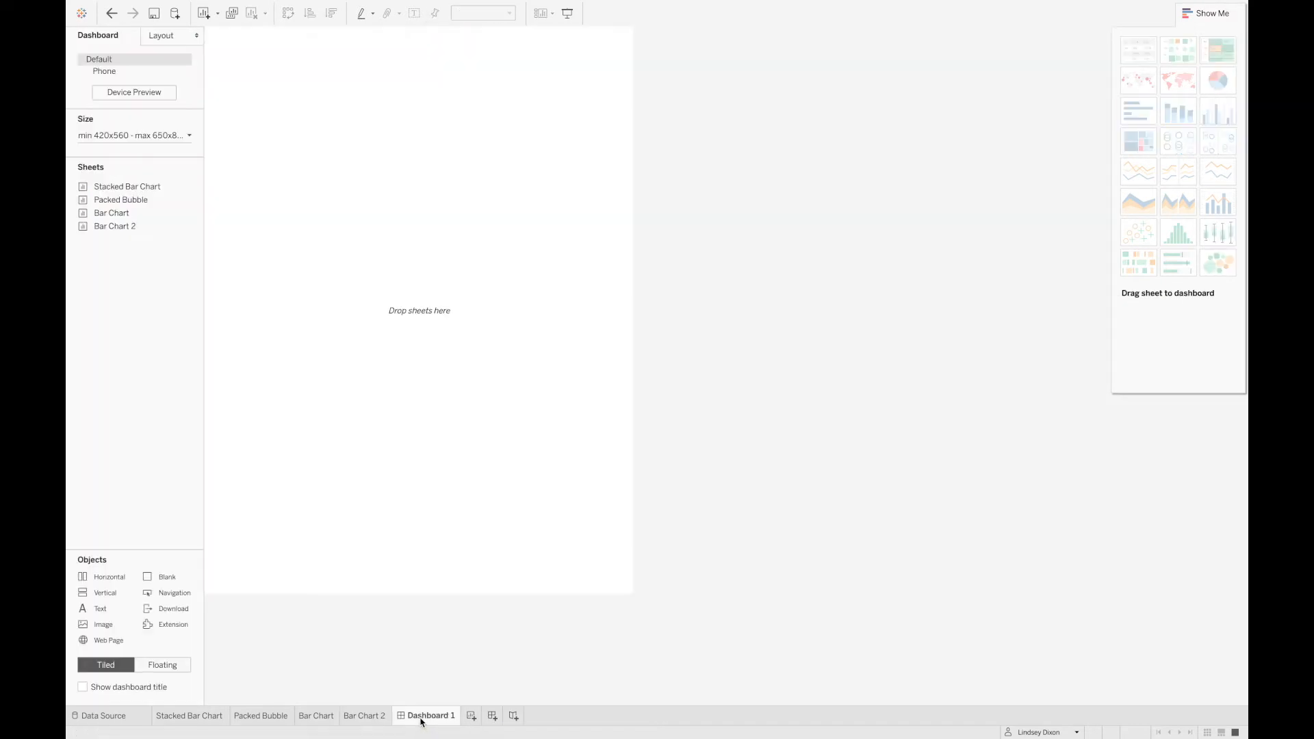
click(190, 141)
text(1020)
key(Return)
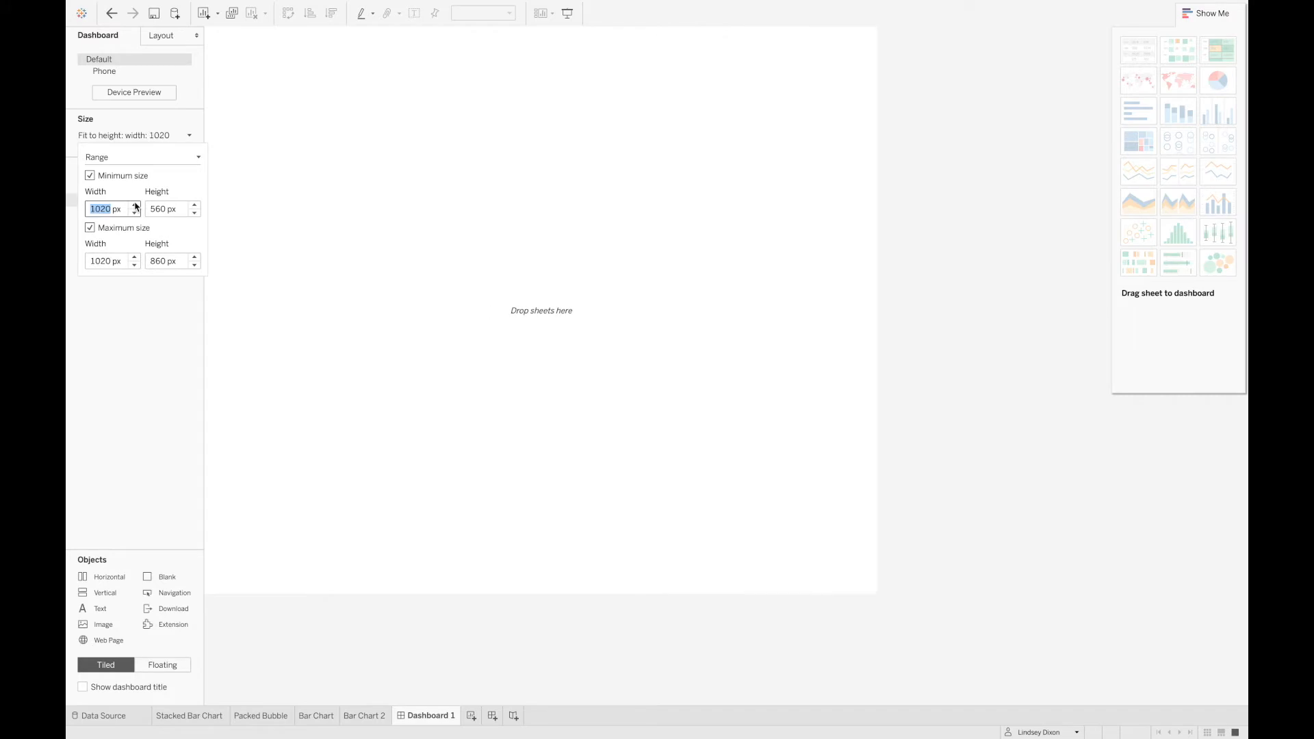
click(194, 204)
click(144, 340)
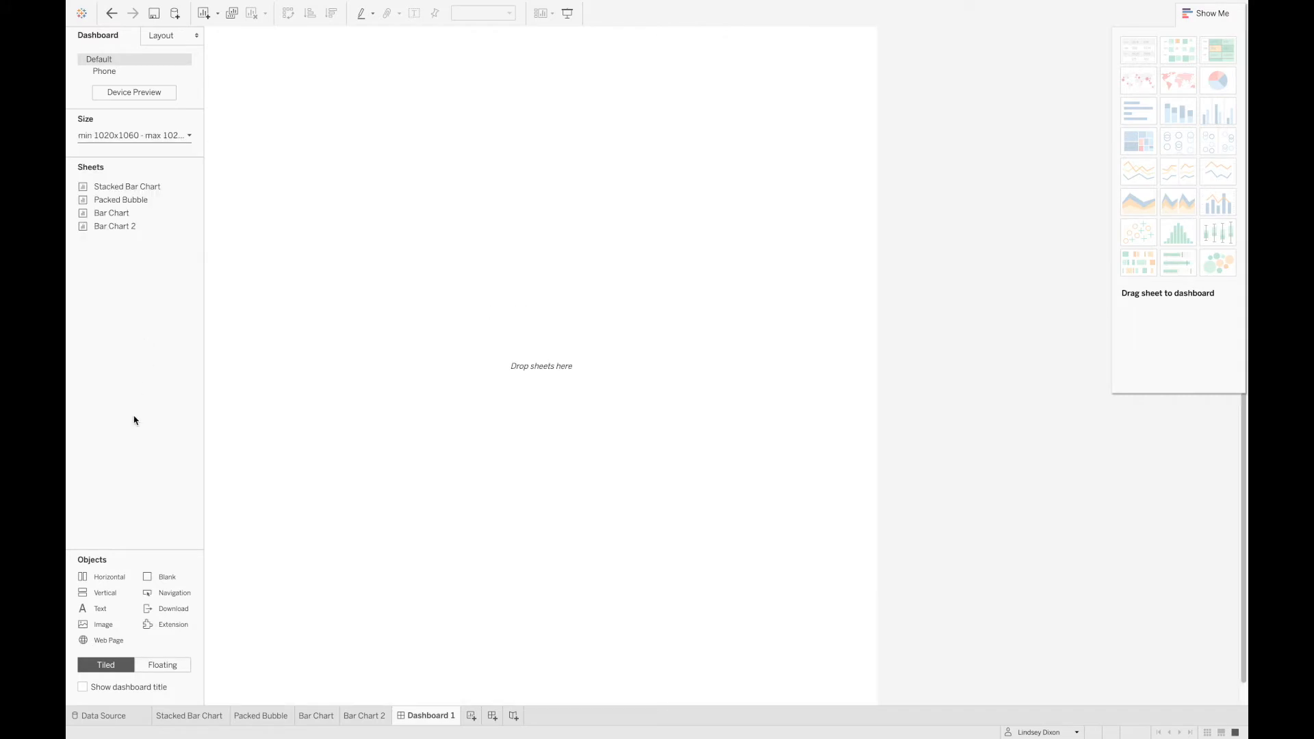
Step: Place the Bar Chart sheet on the dashboard as a floating object and remove its Genre legend
mouse_move(145, 193)
click(171, 666)
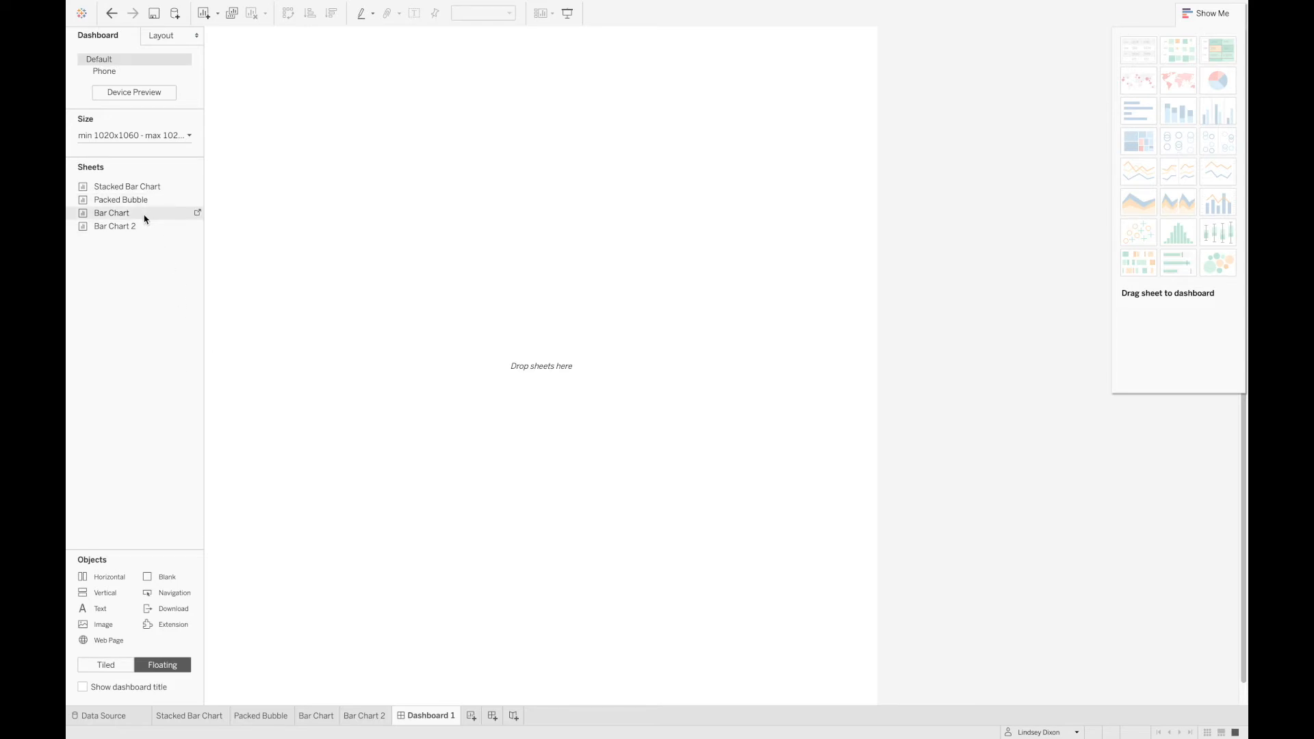
drag(146, 217, 232, 211)
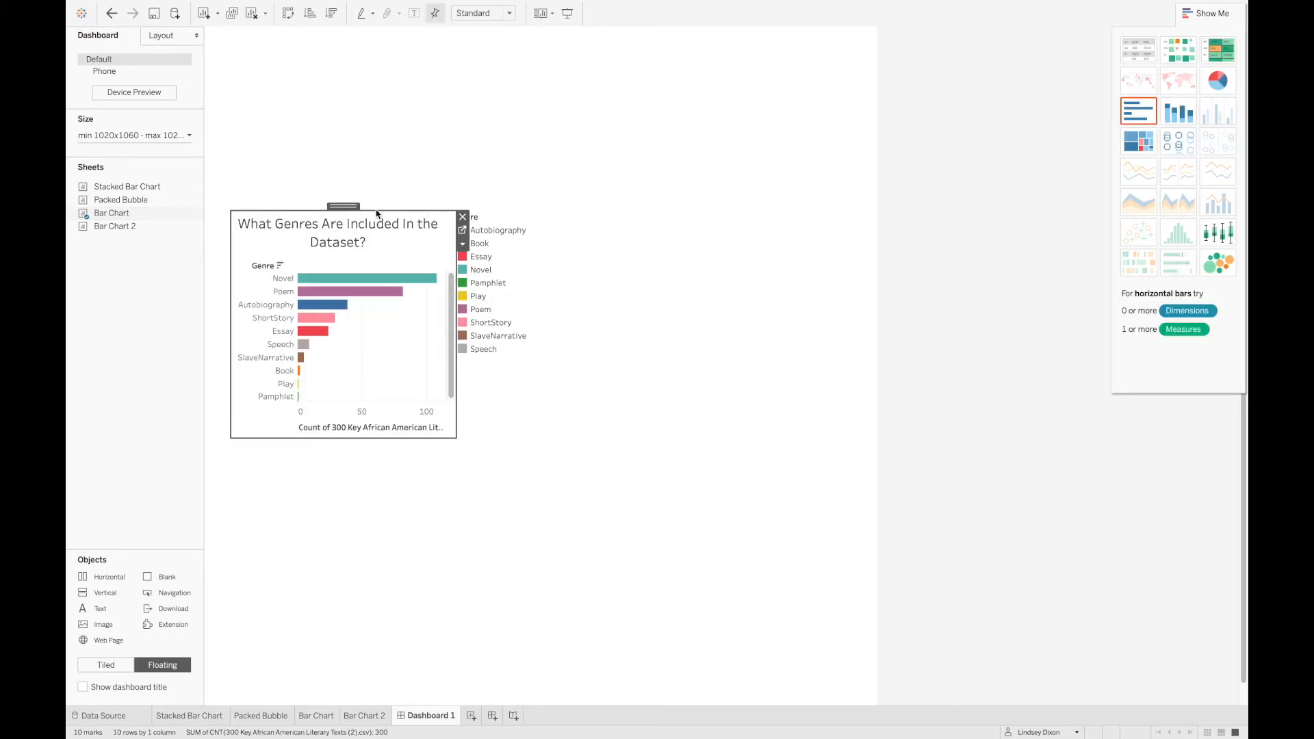
Step: Fit the genre bar chart to Entire View and extend its frame slightly downward
click(444, 171)
mouse_move(496, 214)
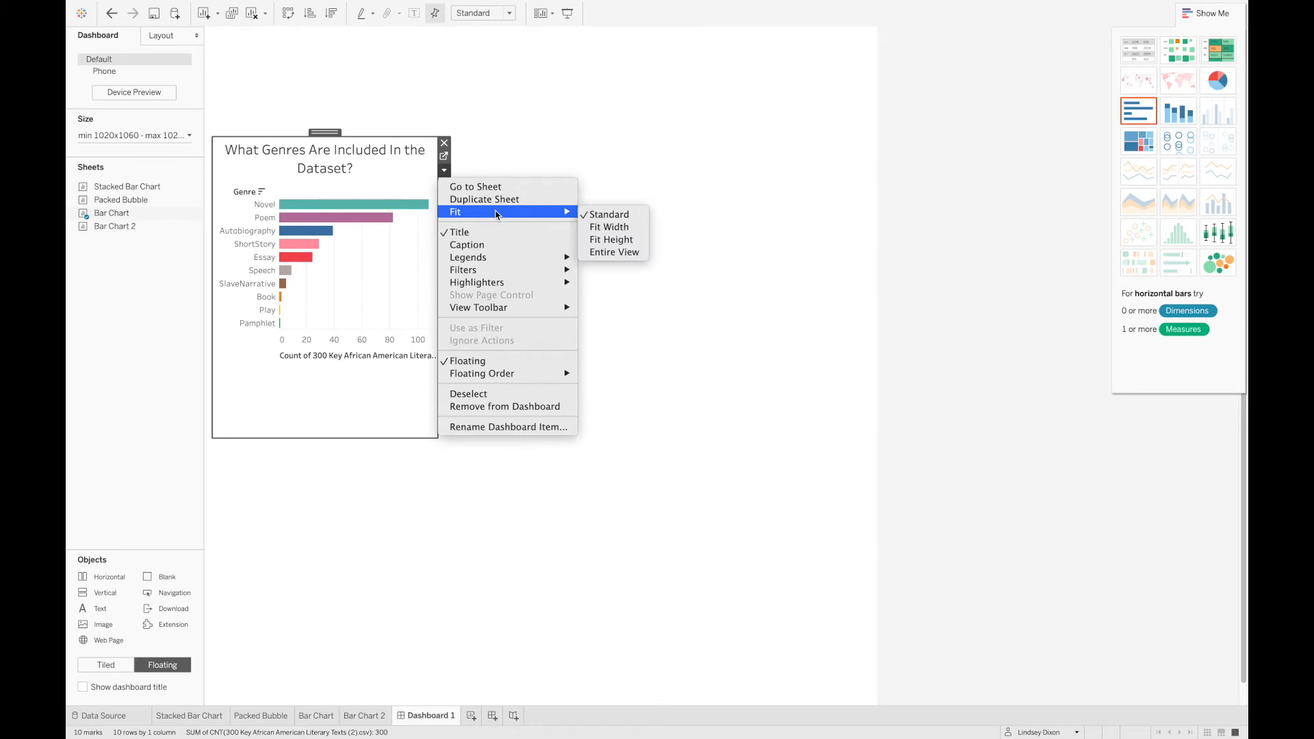
click(614, 252)
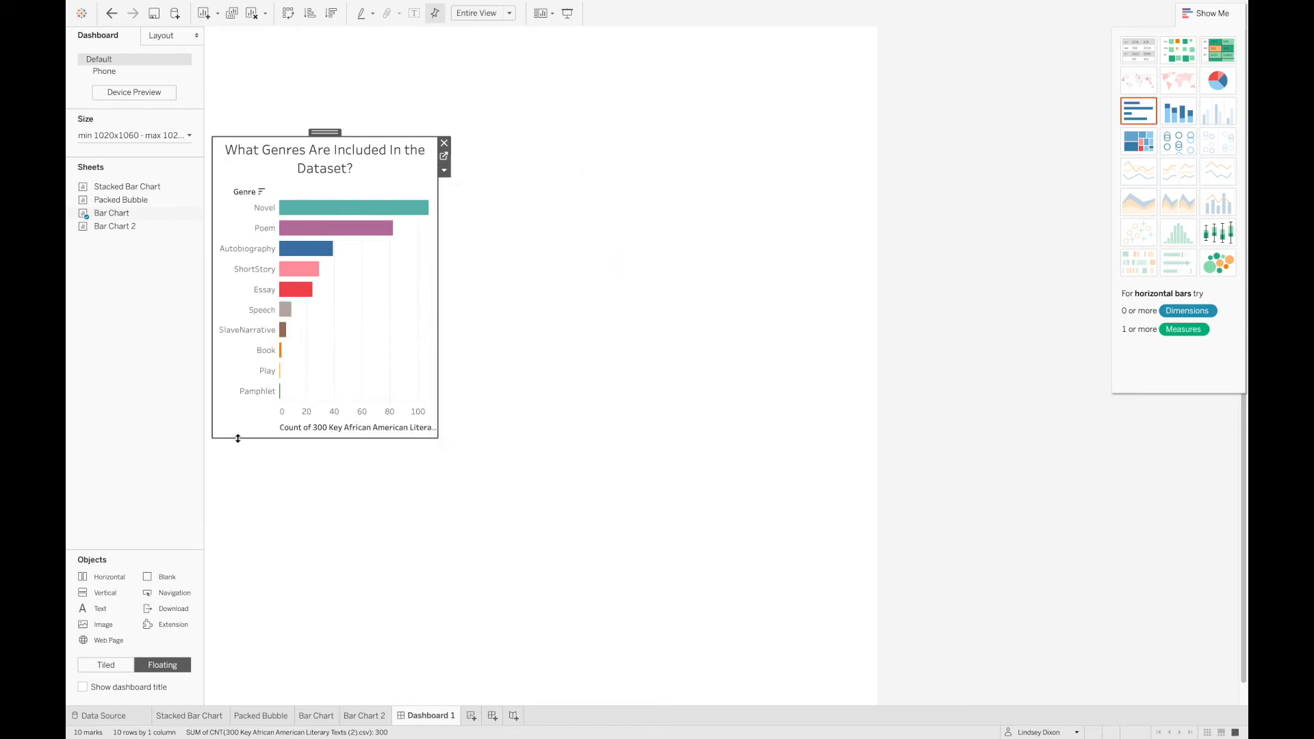
drag(247, 438, 247, 454)
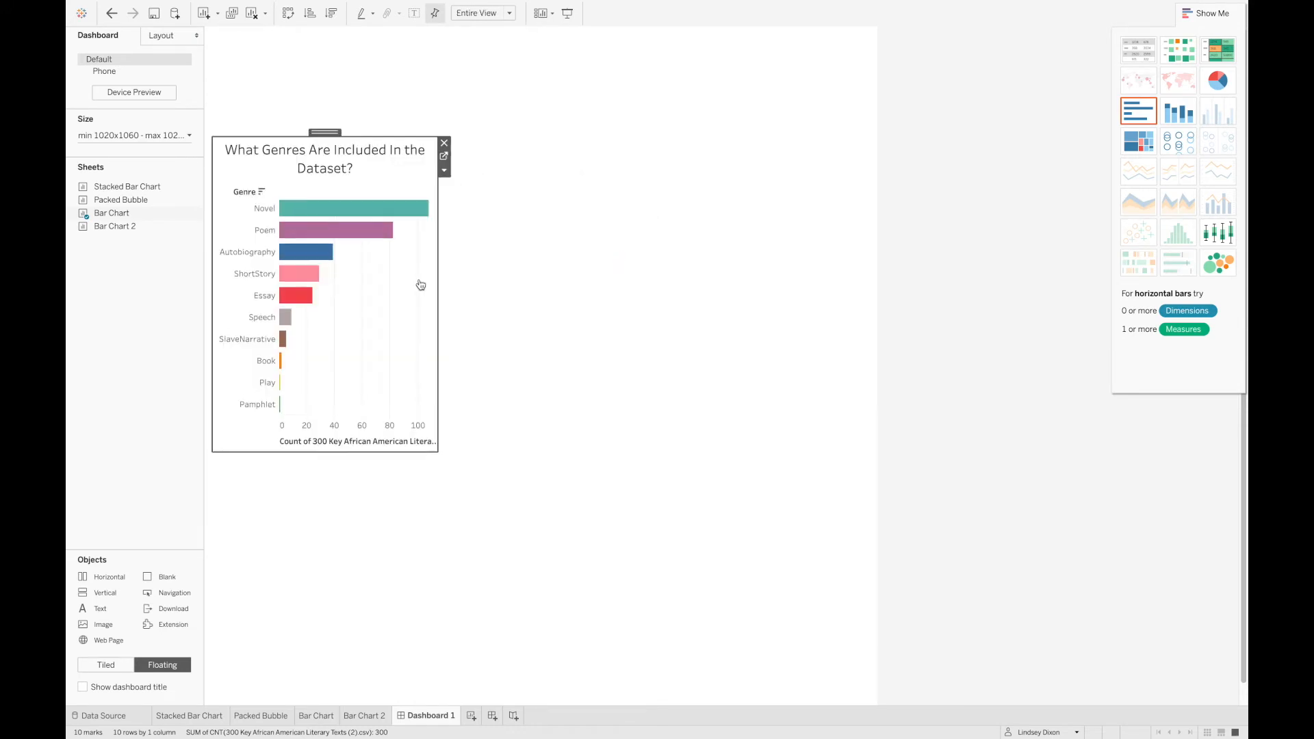
click(561, 226)
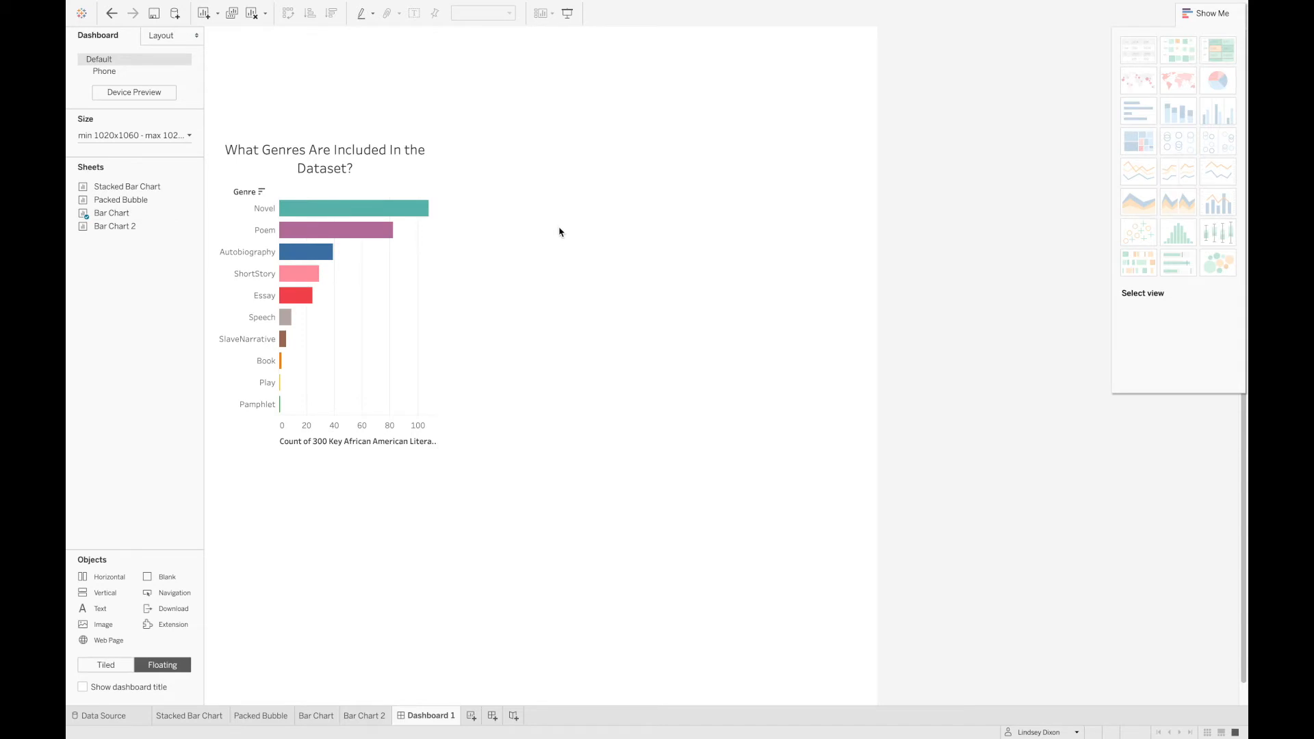
Step: Place the Packed Bubble sheet as a floating object beside the genre bar chart and enlarge its frame to match the bar chart's height
mouse_move(135, 207)
drag(135, 205, 504, 137)
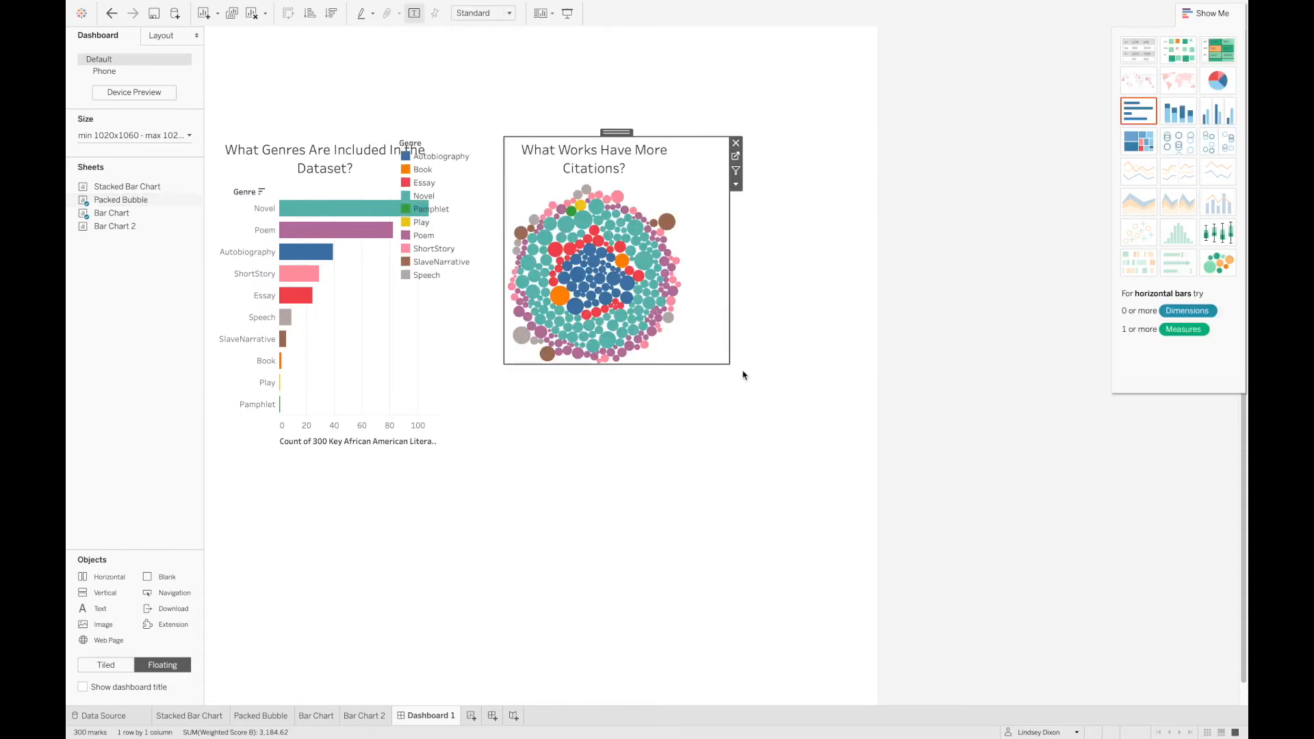
drag(728, 361, 840, 450)
Step: Fit the packed bubble chart to Entire View within its dashboard frame
click(846, 197)
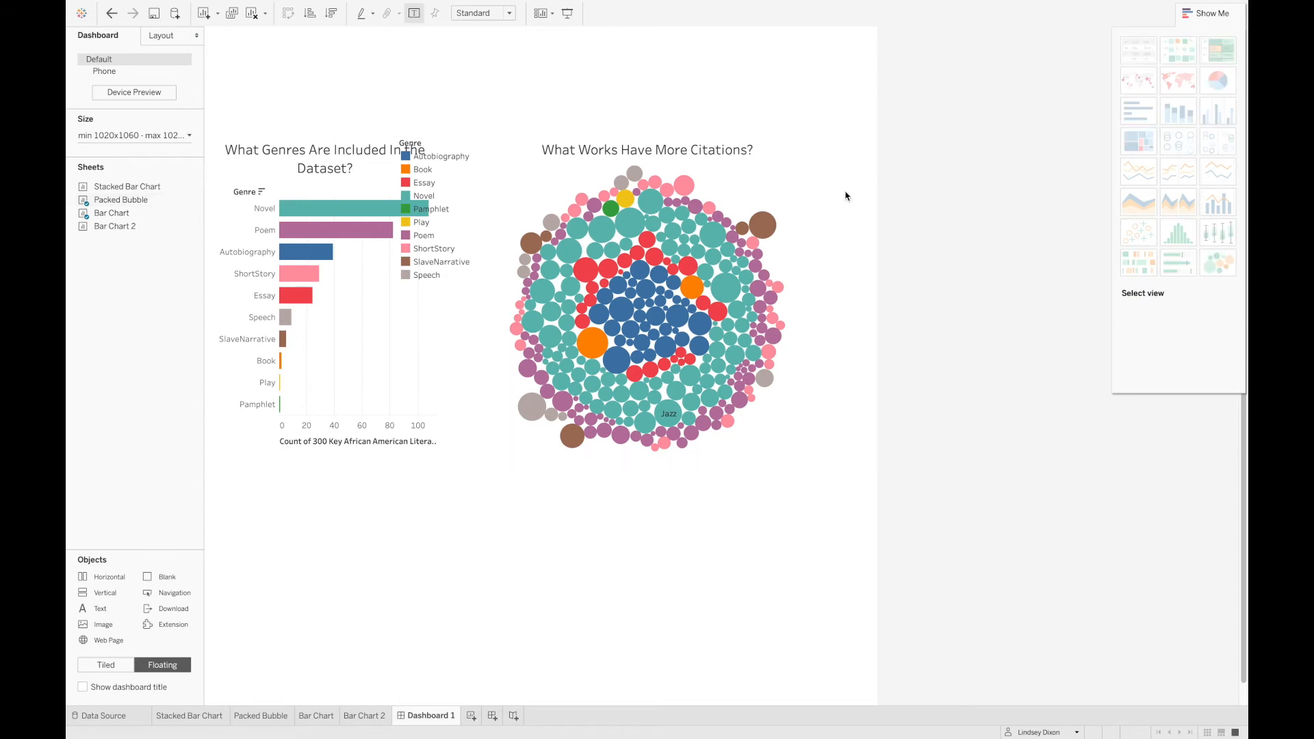
click(834, 191)
click(847, 185)
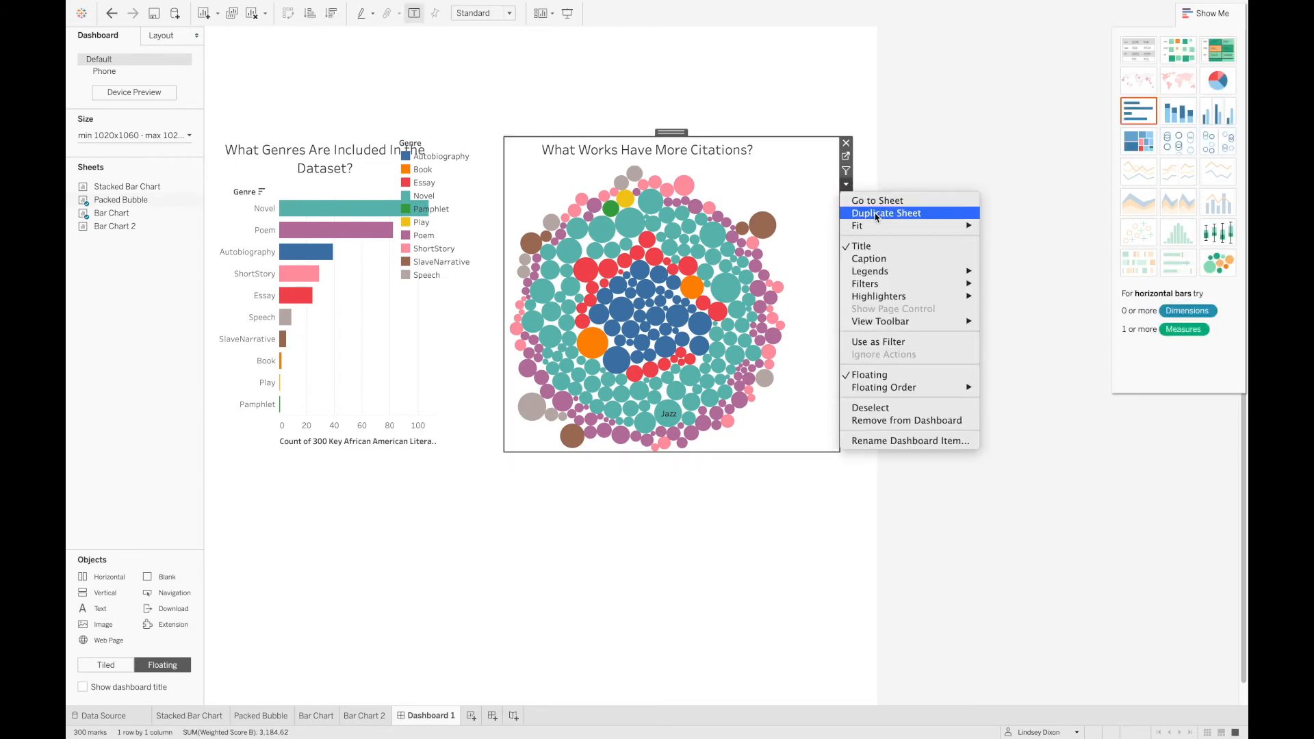
mouse_move(880, 224)
click(1020, 268)
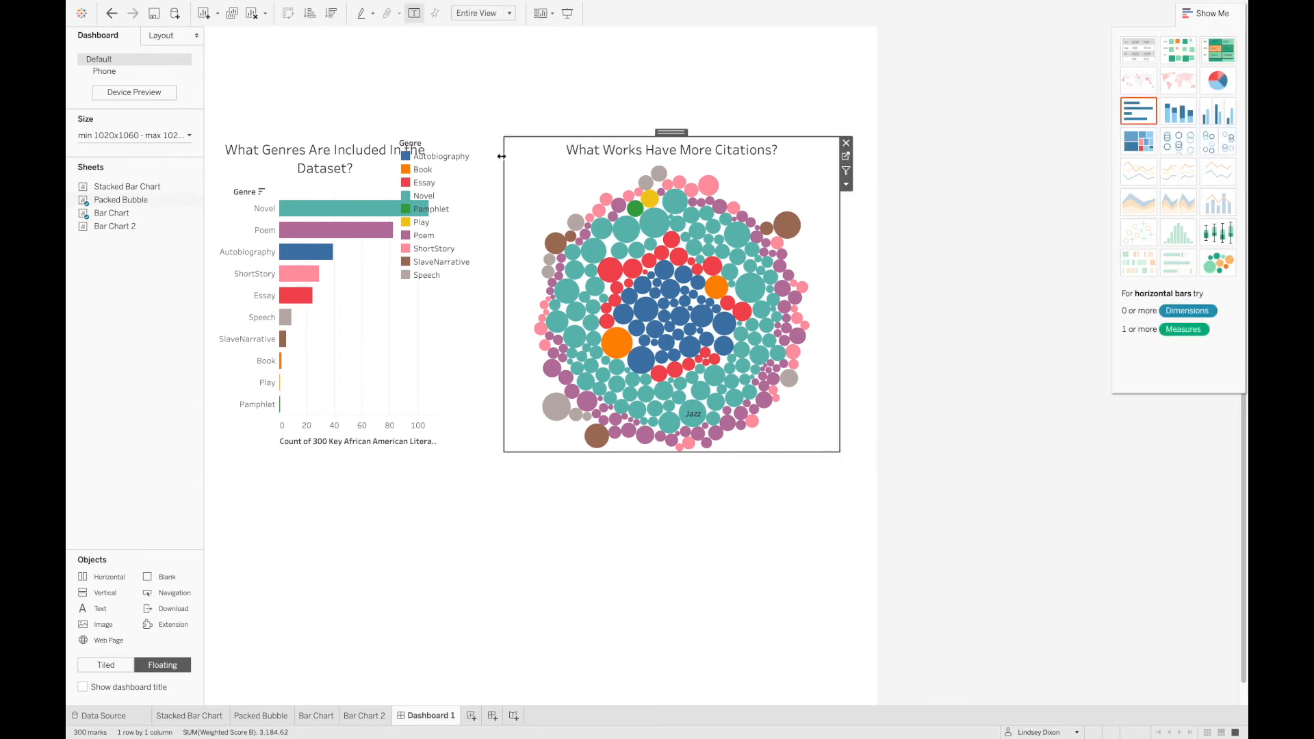
Step: Remove the Genre color legend overlapping the genre bar chart from the dashboard
click(471, 195)
click(499, 156)
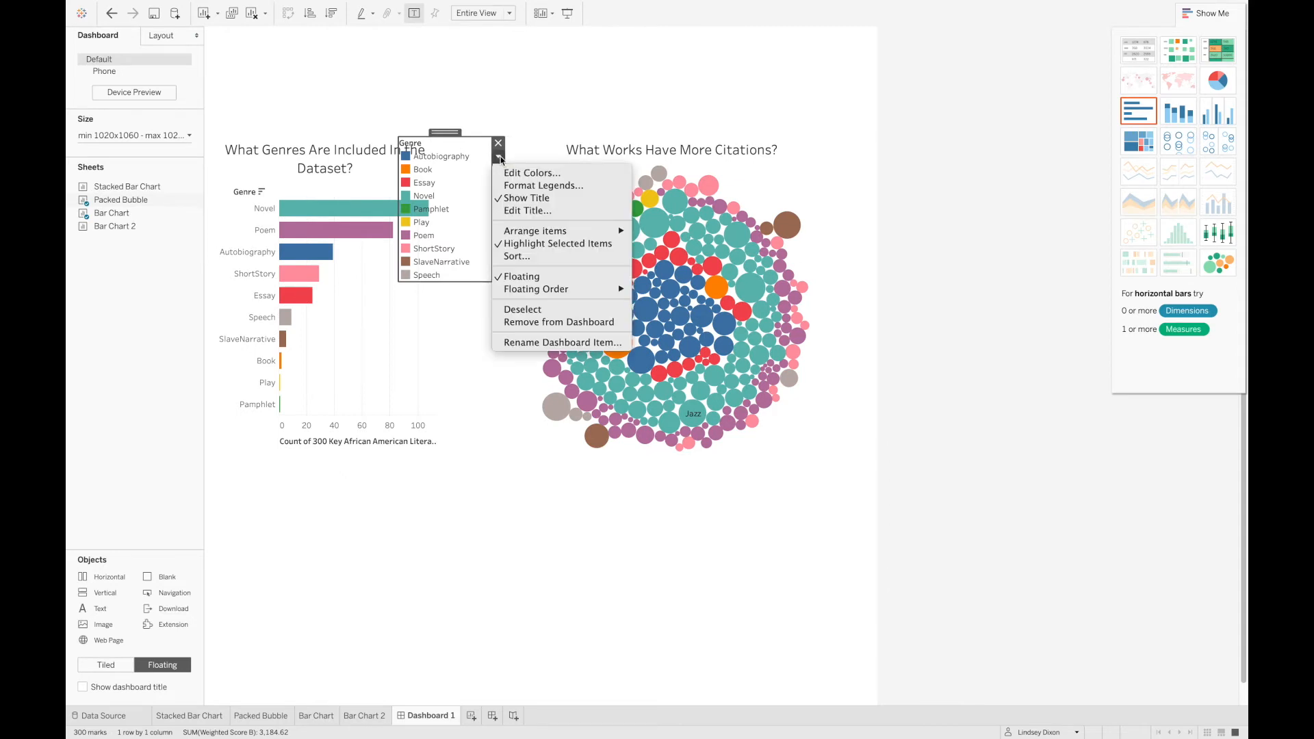
click(579, 323)
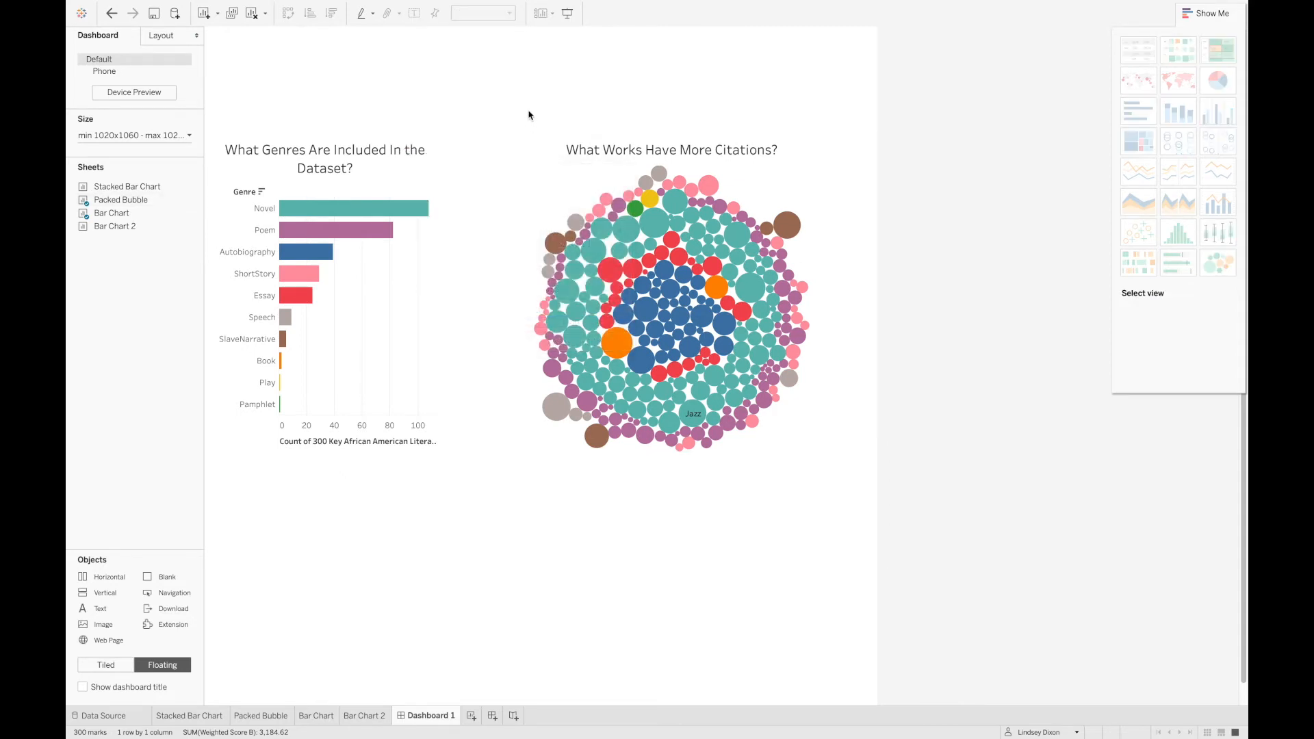
Step: Place the Stacked Bar Chart sheet as a floating object below the packed bubble chart
mouse_move(133, 227)
mouse_move(134, 195)
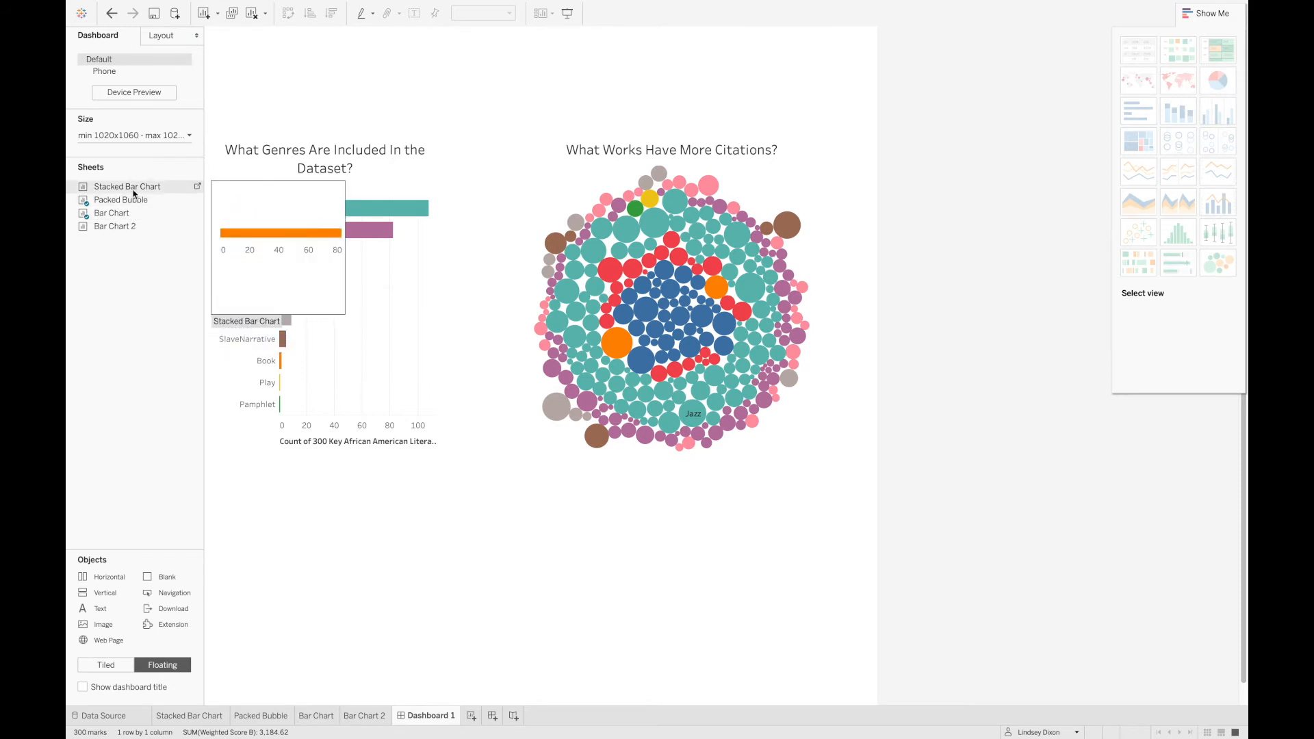
mouse_move(132, 188)
mouse_down()
mouse_move(546, 428)
mouse_move(532, 480)
mouse_up()
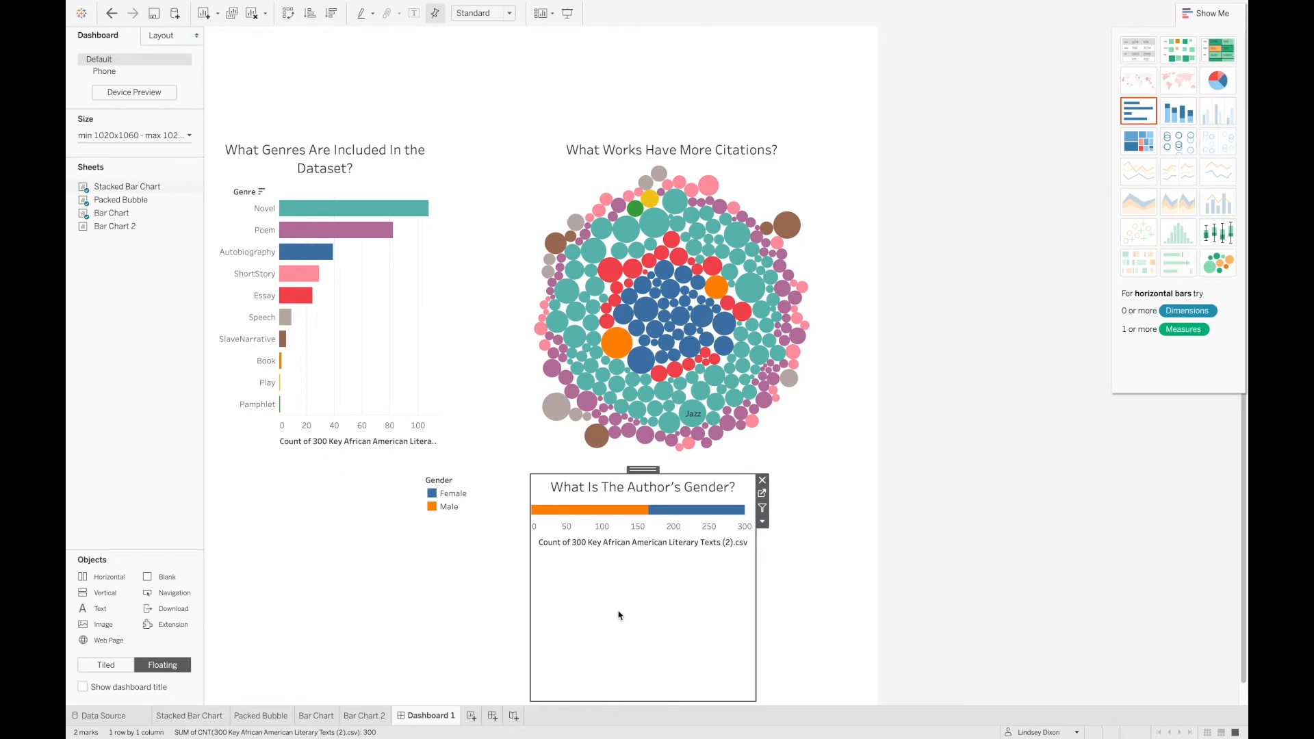
Step: Fit the author's gender stacked bar chart to Entire View within its dashboard frame
click(844, 477)
mouse_move(877, 512)
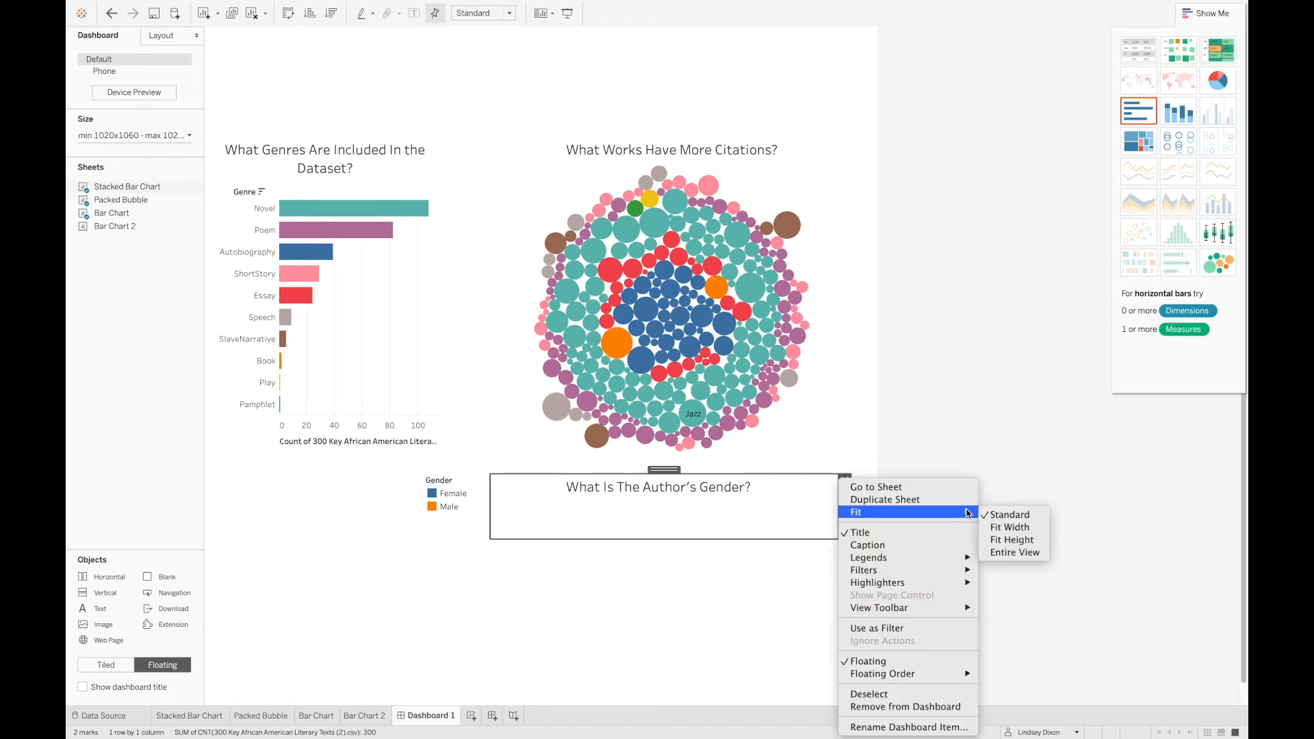
click(1009, 553)
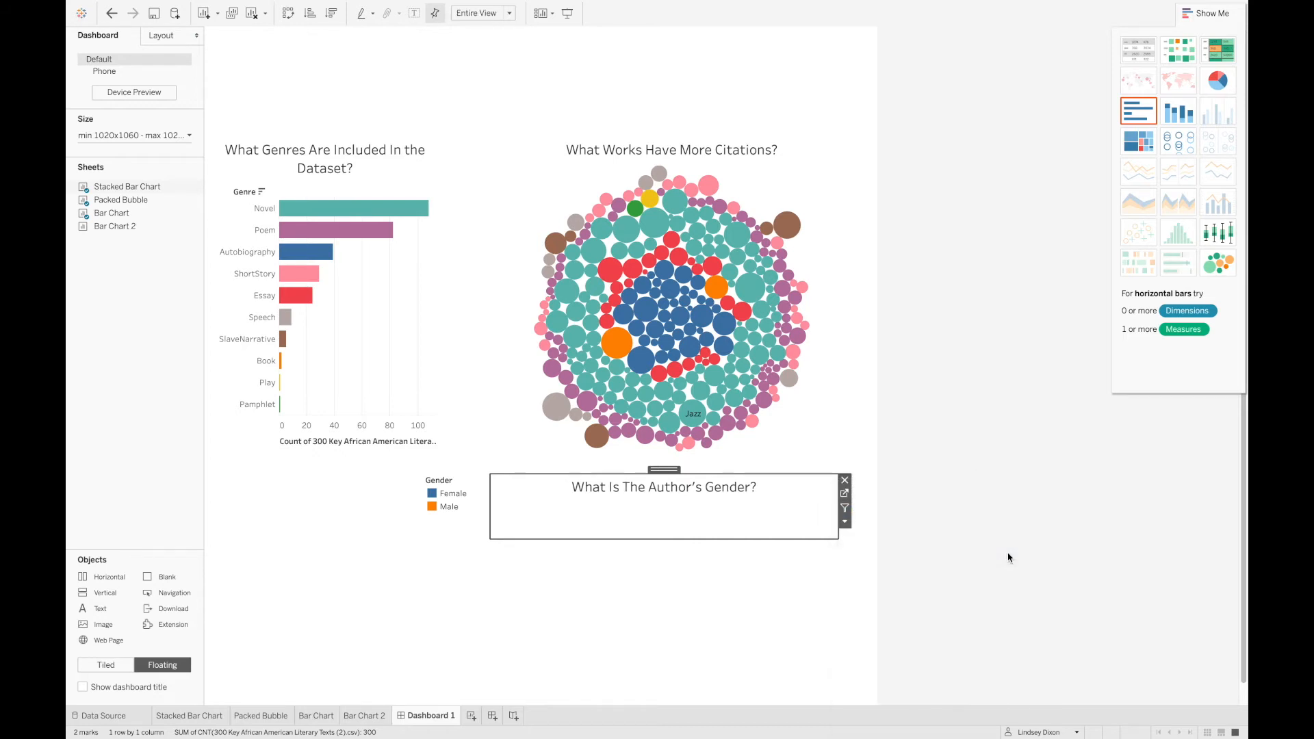
Step: Enlarge the author's gender chart frame downward and toward the genre chart, and move the Gender legend just above the stacked bar's start
click(619, 544)
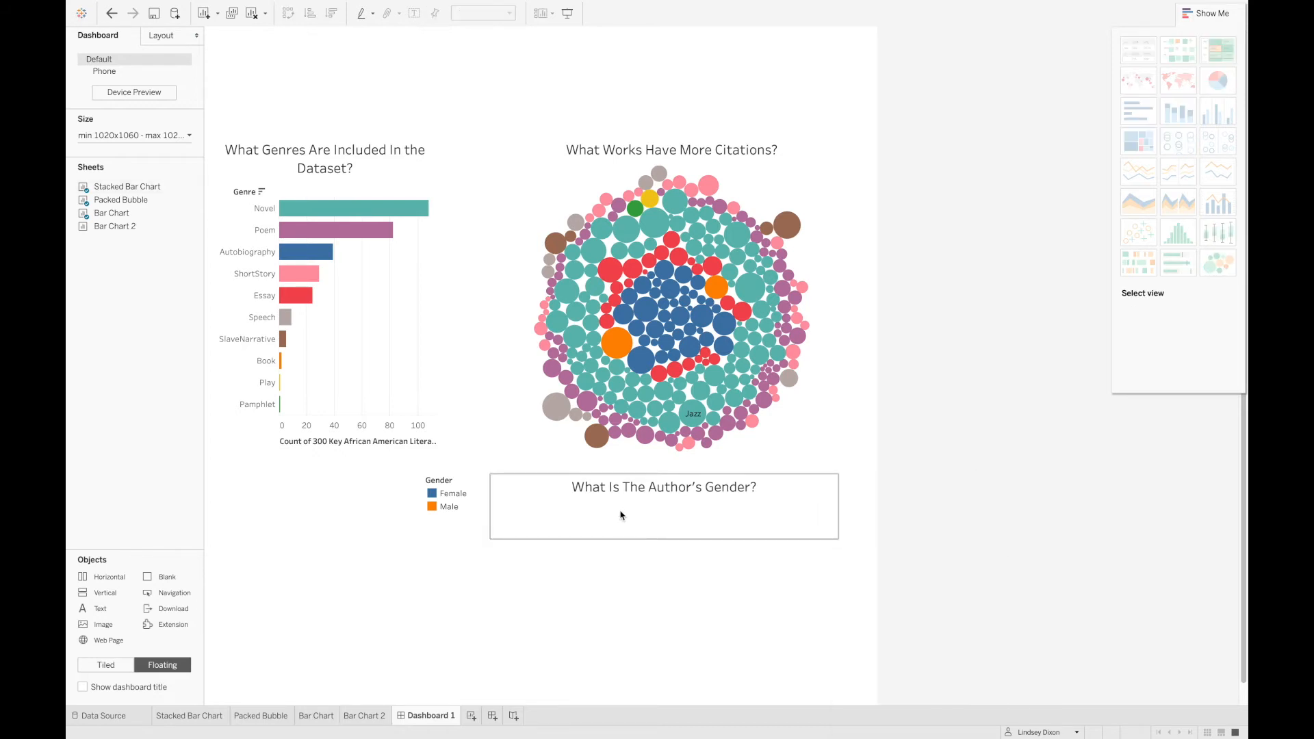
click(621, 514)
drag(623, 539, 624, 584)
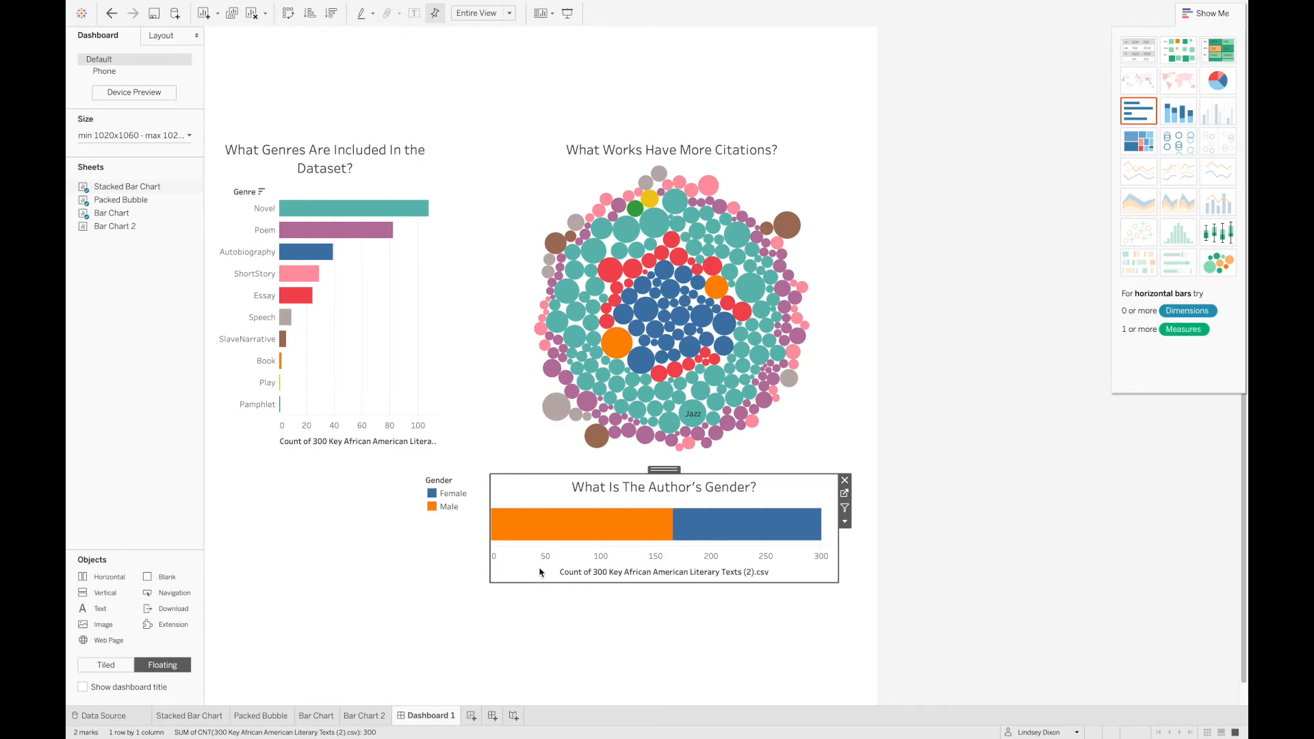
drag(487, 511, 461, 512)
click(787, 590)
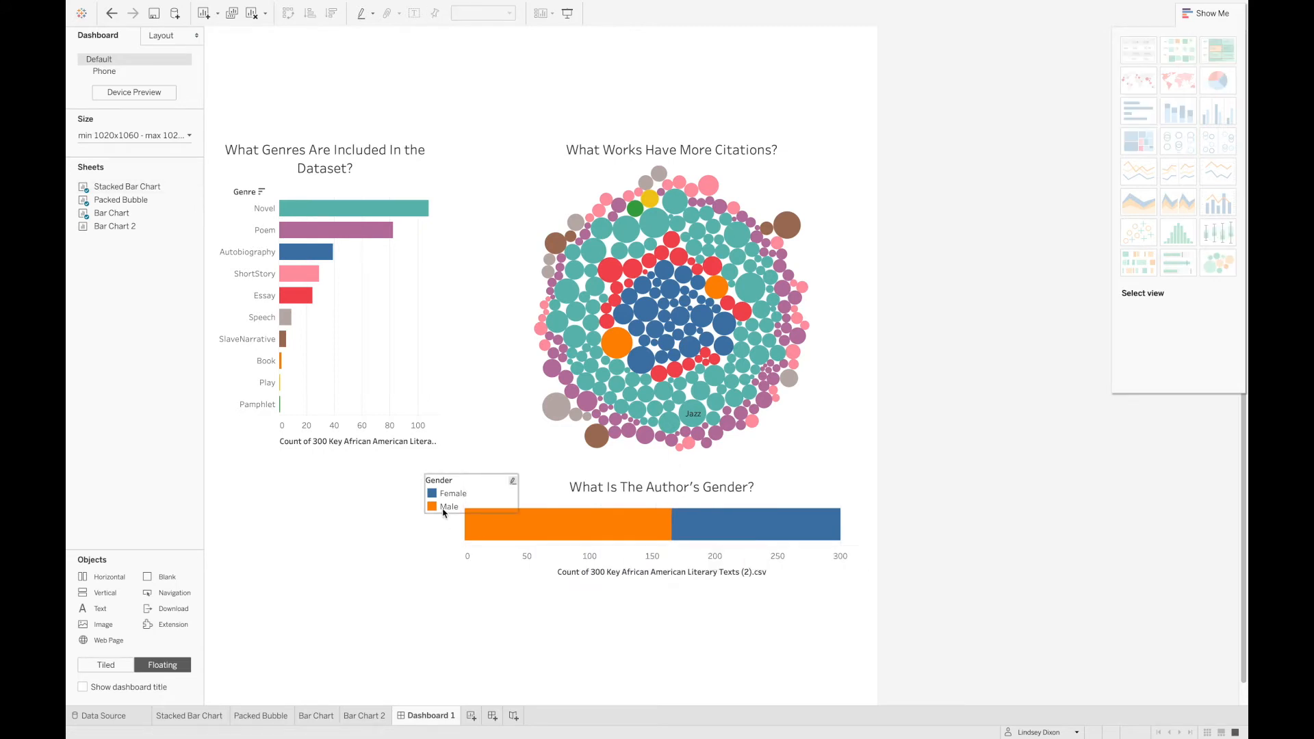
drag(483, 492, 520, 479)
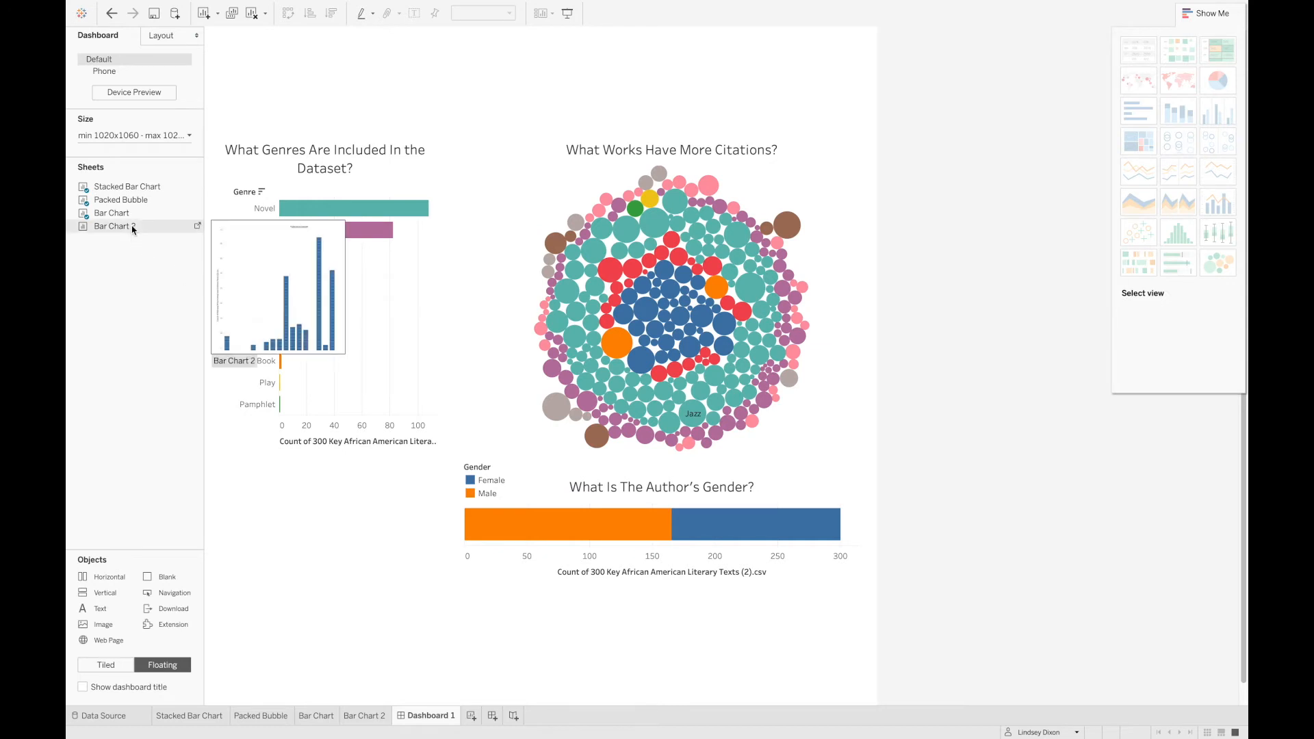
Step: Place the Bar Chart 2 sheet as a wide, low floating object at the dashboard's lower edge and move the genre bar chart up
drag(135, 226, 241, 482)
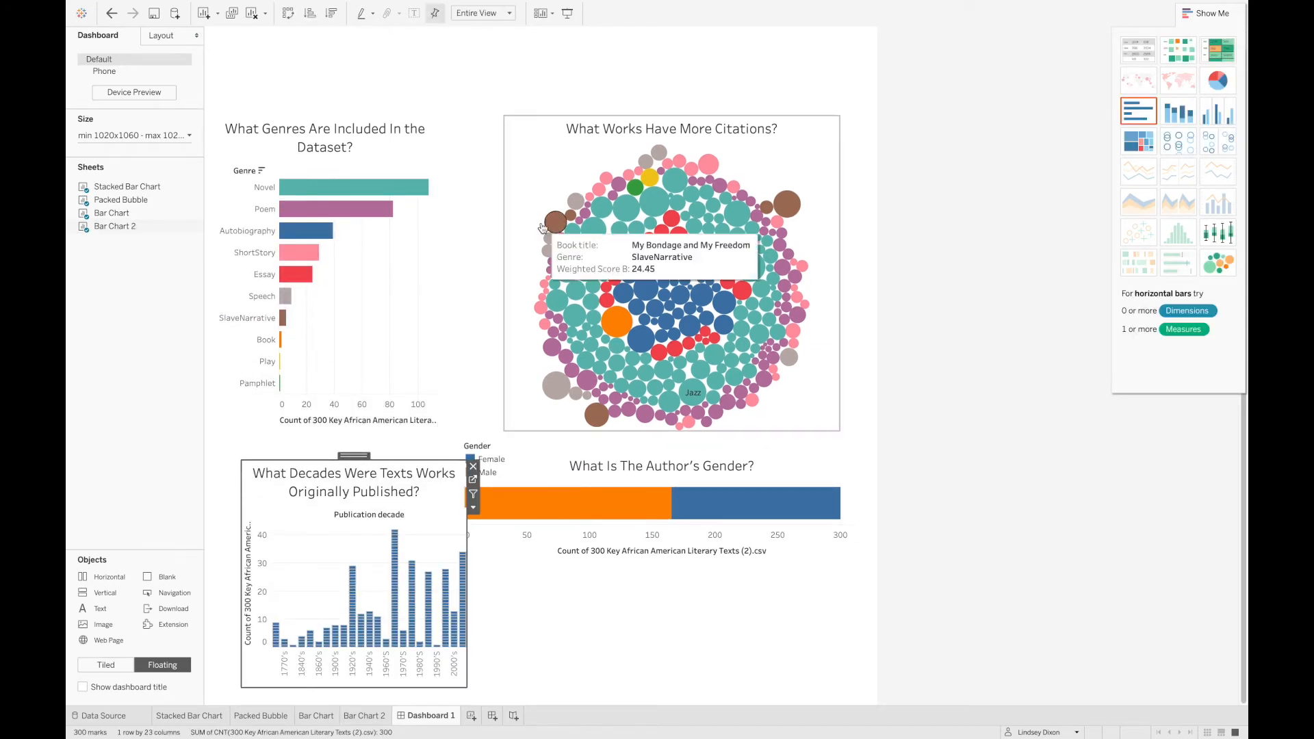
drag(391, 460, 392, 523)
drag(466, 609, 772, 618)
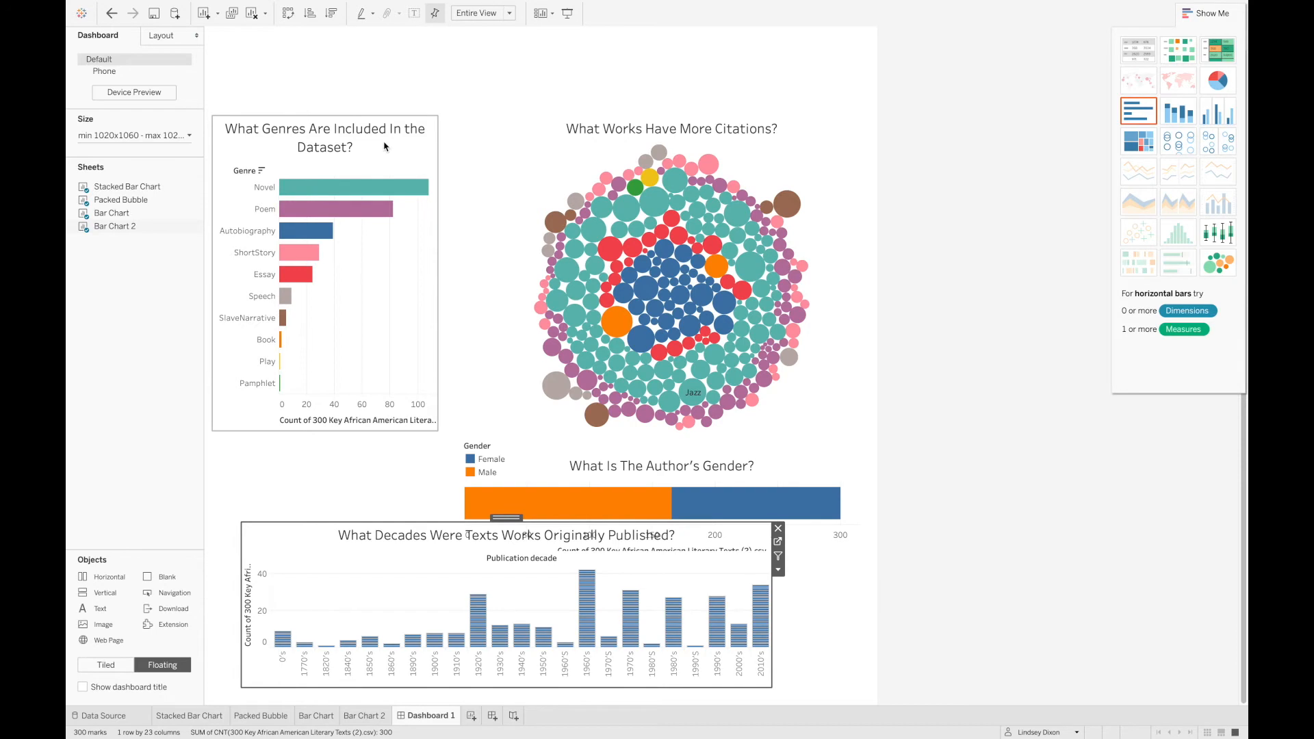
click(386, 158)
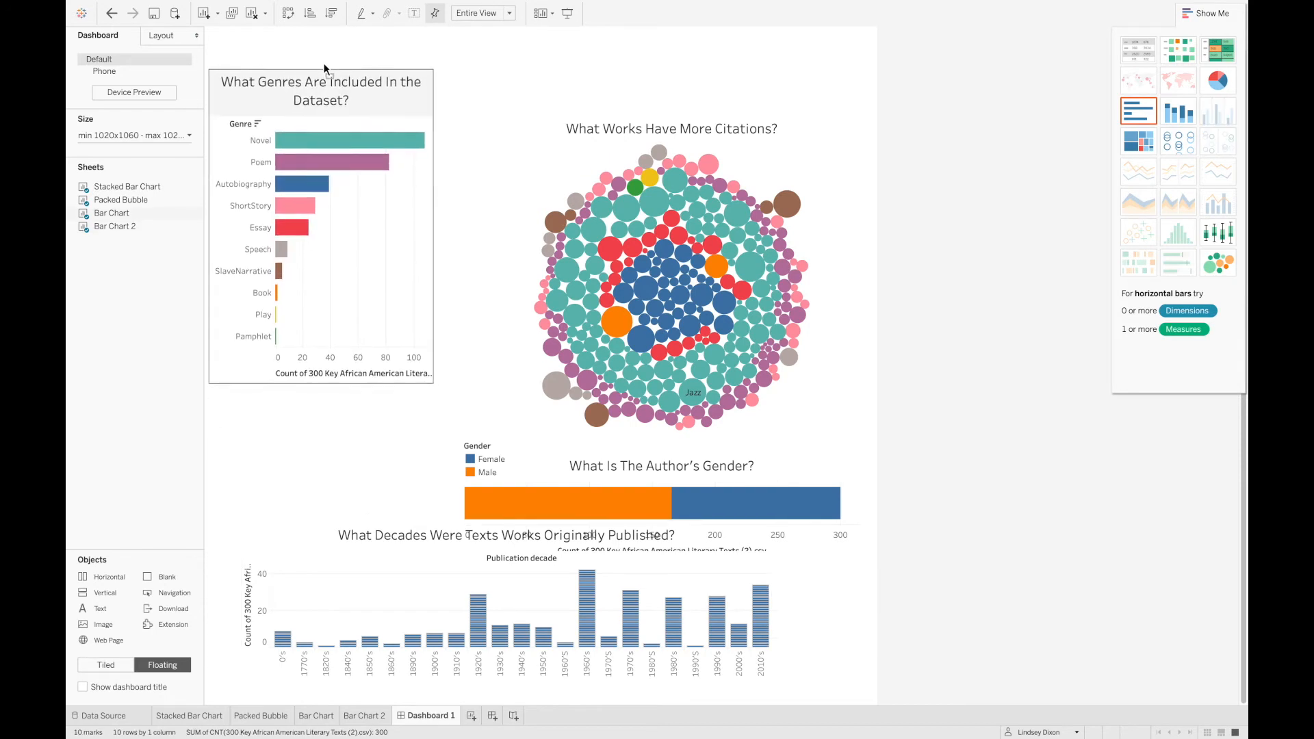
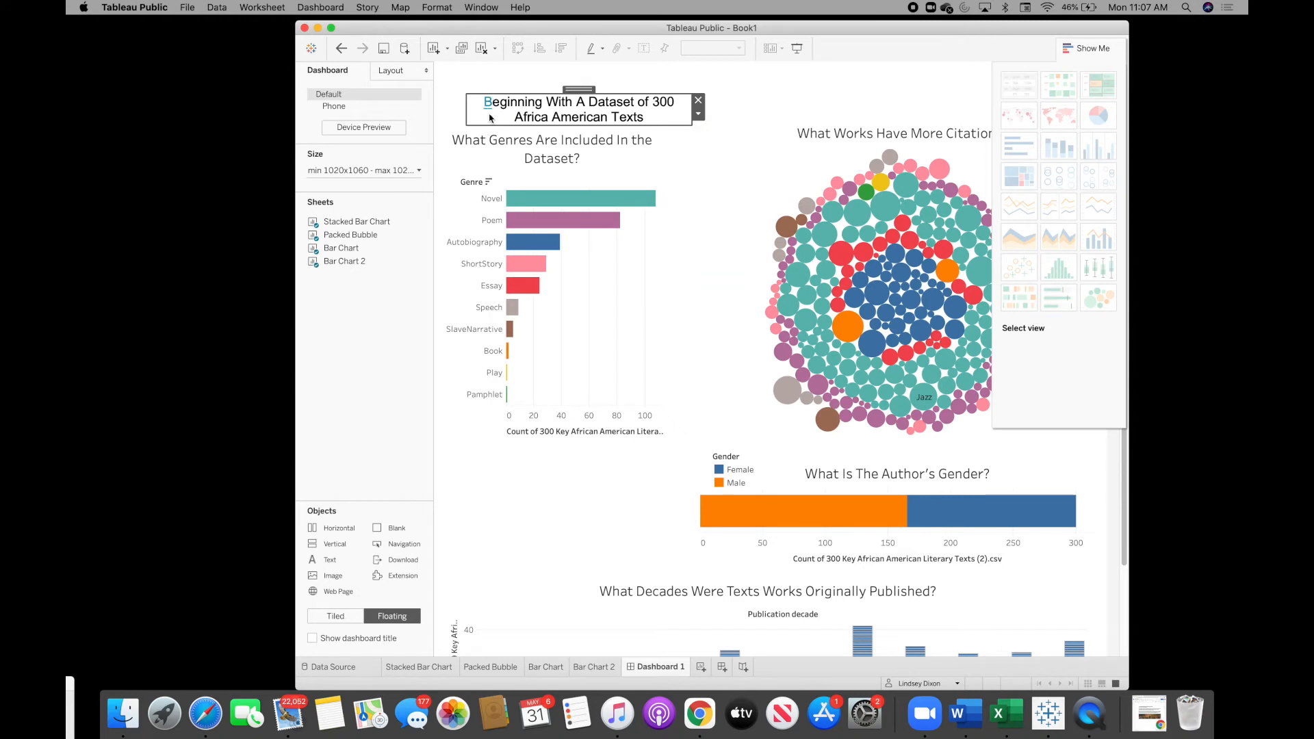
Step: Open the dashboard's title text object for editing, accept its text, and switch the workbook window to full screen
double_click(527, 107)
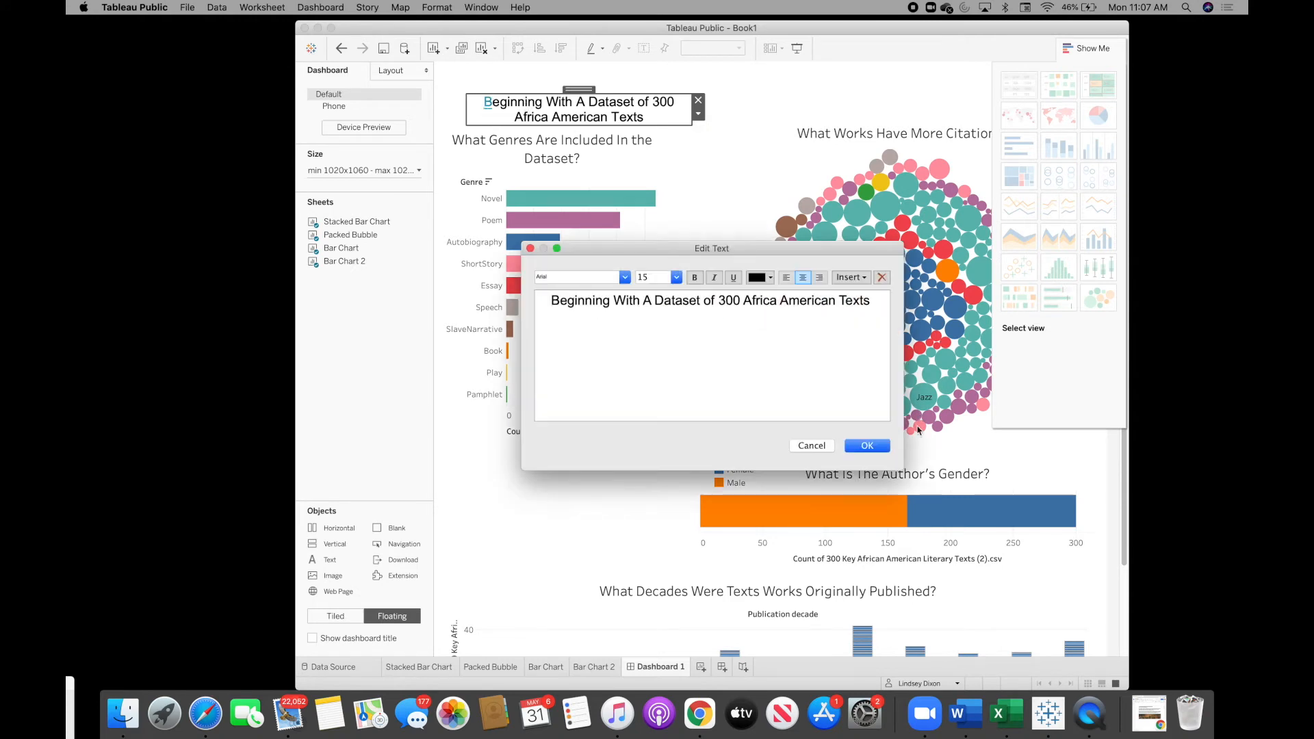
click(882, 449)
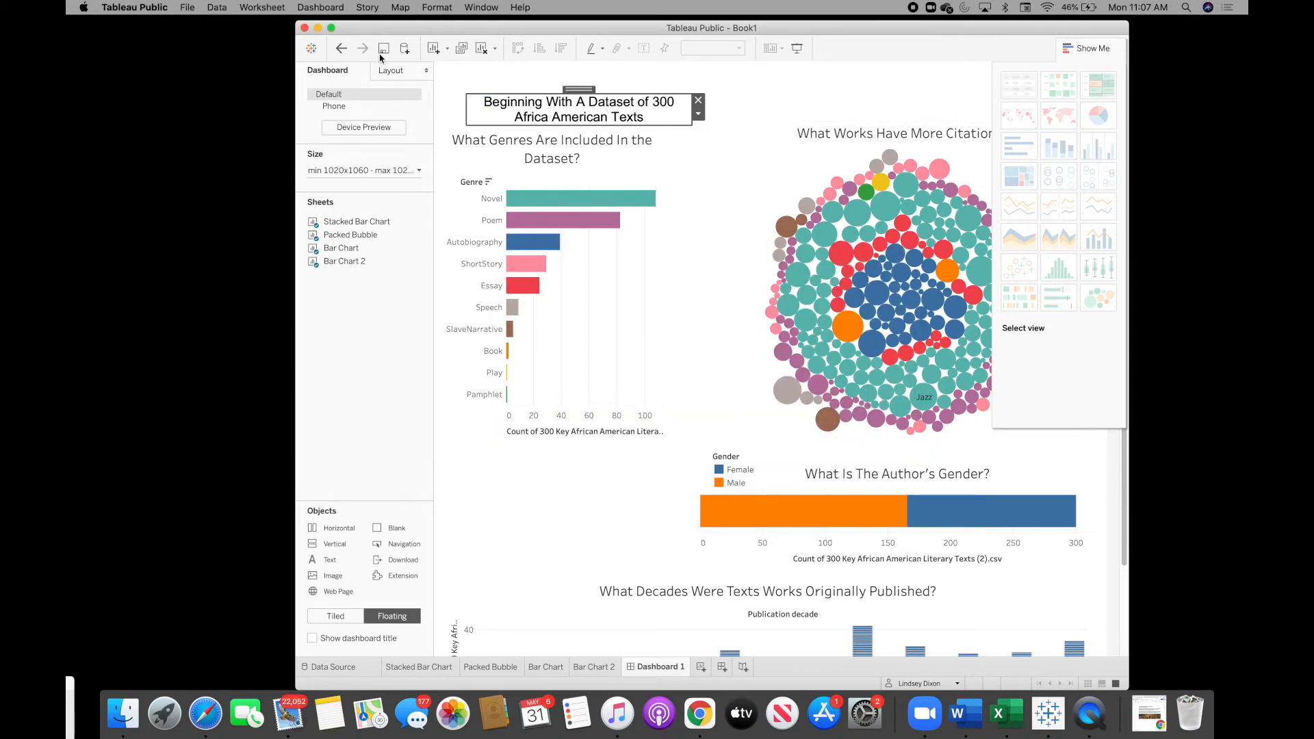
click(332, 28)
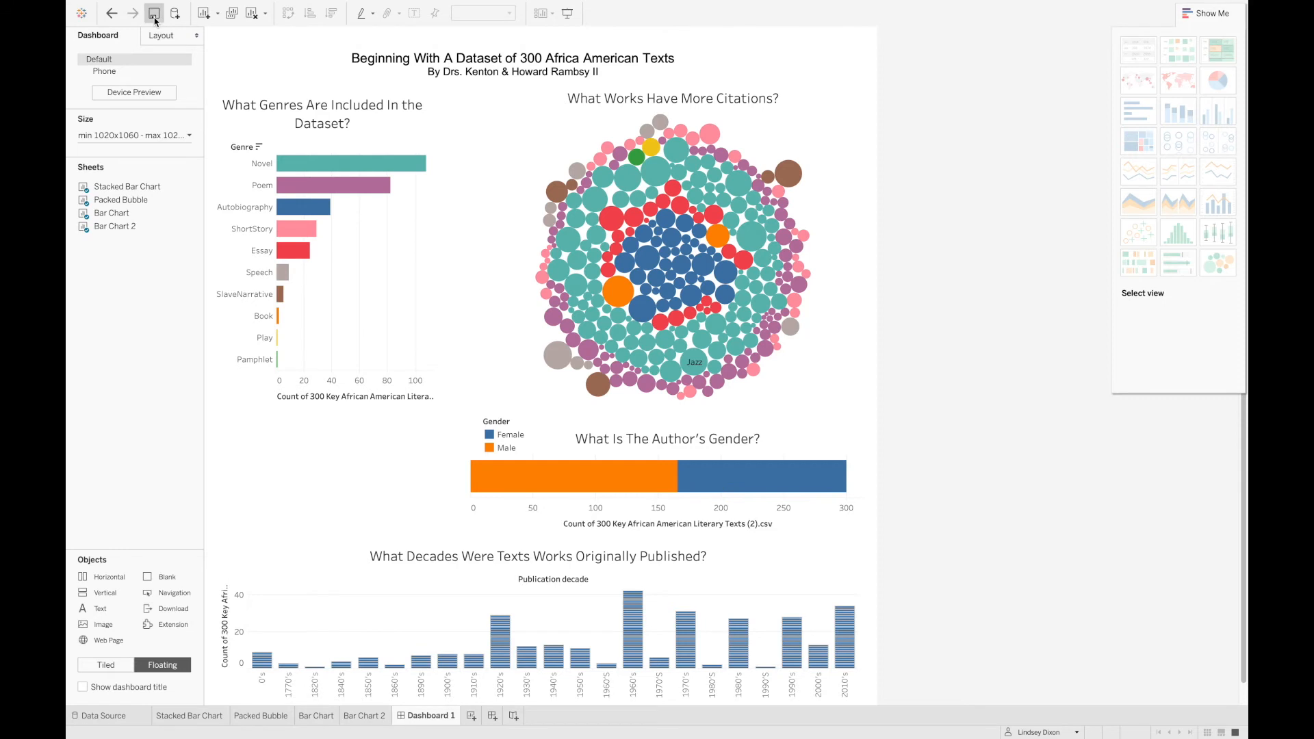
Step: Save the workbook to Tableau Public under the title "300 Titles"
click(154, 13)
key(super+a)
text(300)
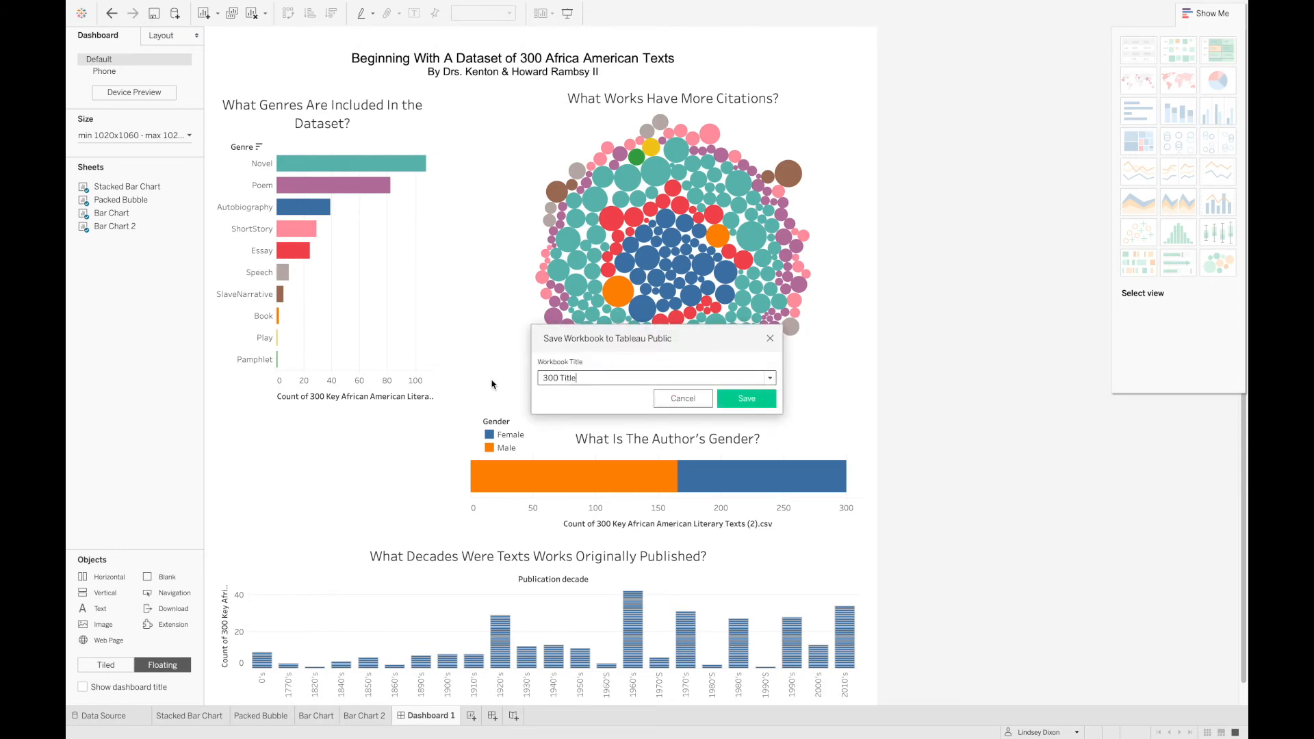
click(741, 407)
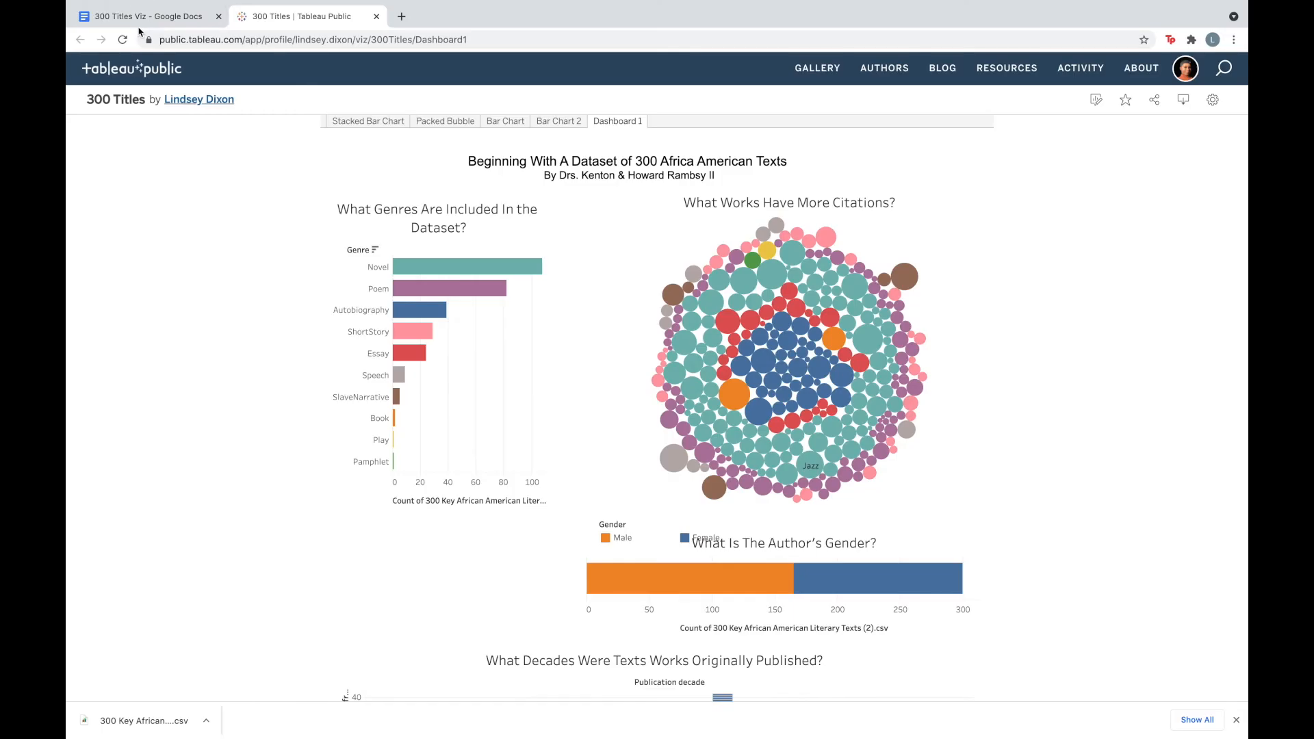
Step: Check the published dashboard's interactivity by filtering all charts with the Male segment of the gender bar and clearing that selection
scroll(491, 504, down, 2)
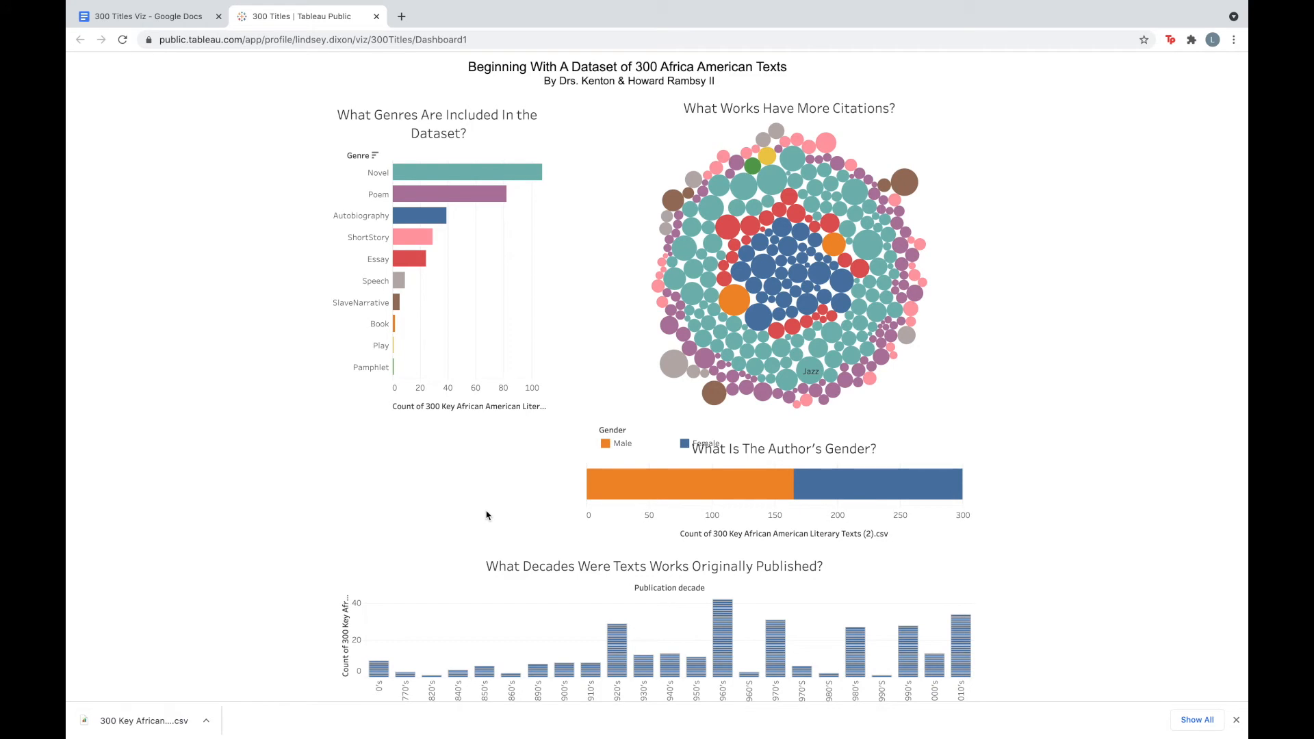
click(667, 487)
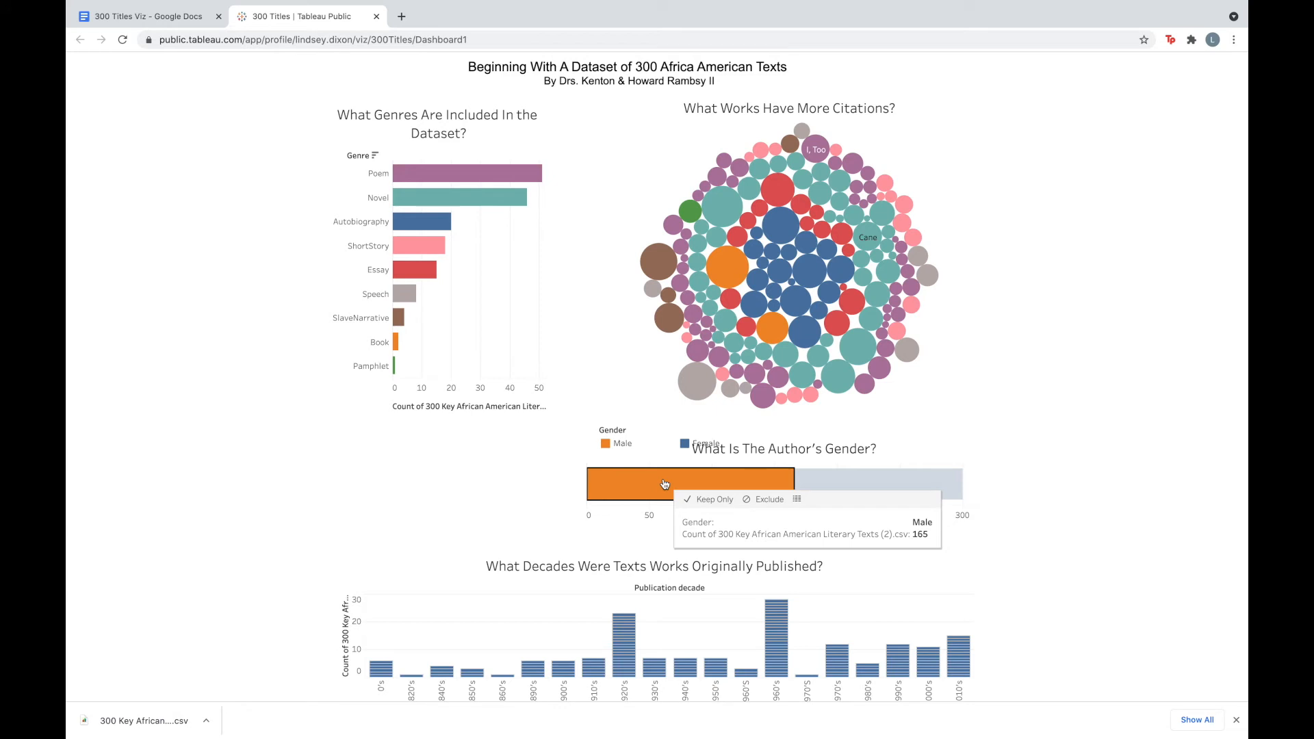
click(665, 485)
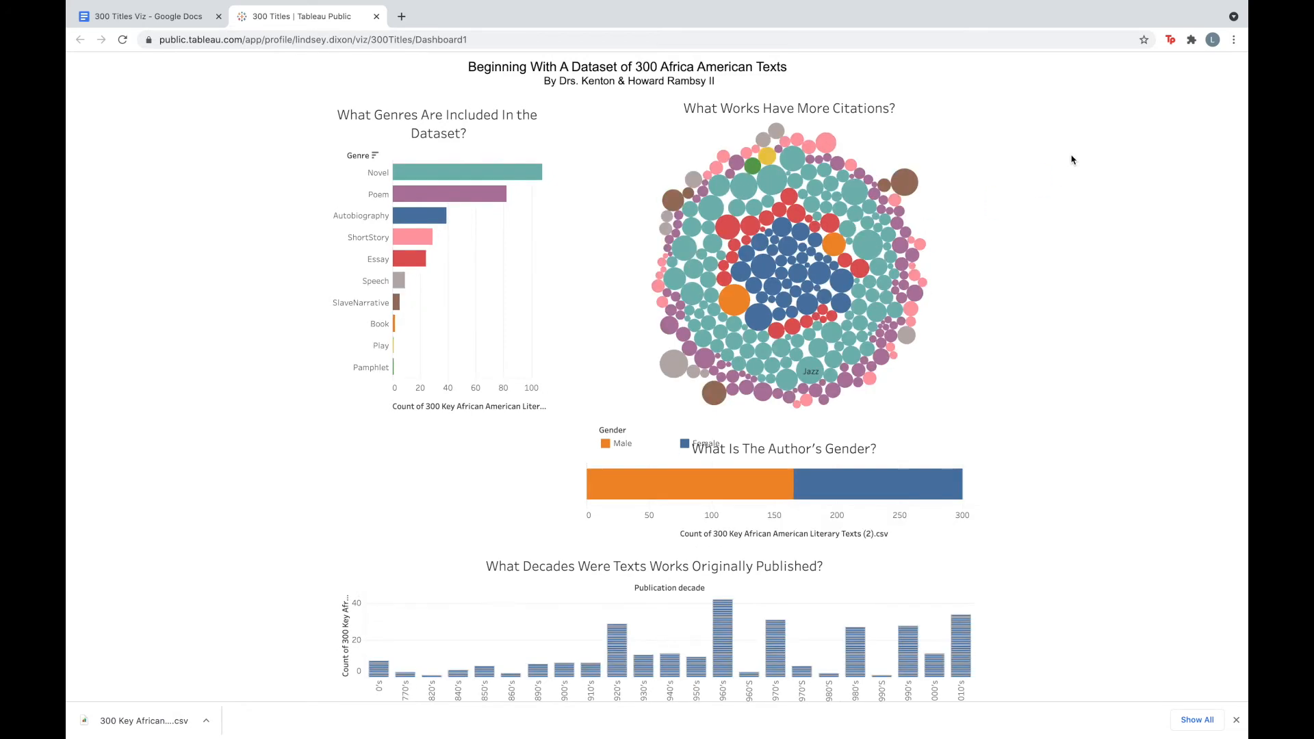
scroll(1052, 190, up, 1)
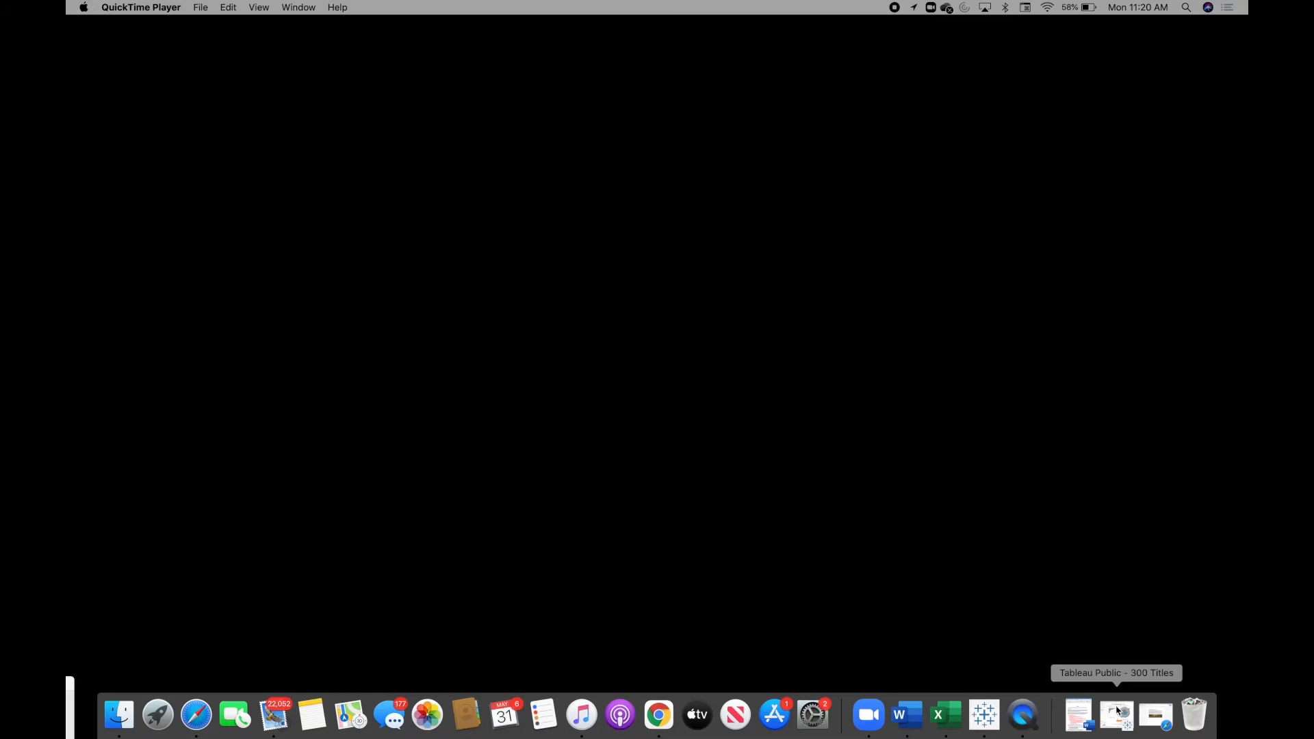
Step: Switch back to the 300 Titles workbook in Tableau Public, display it full screen and open the Stacked Bar Chart worksheet
click(1118, 712)
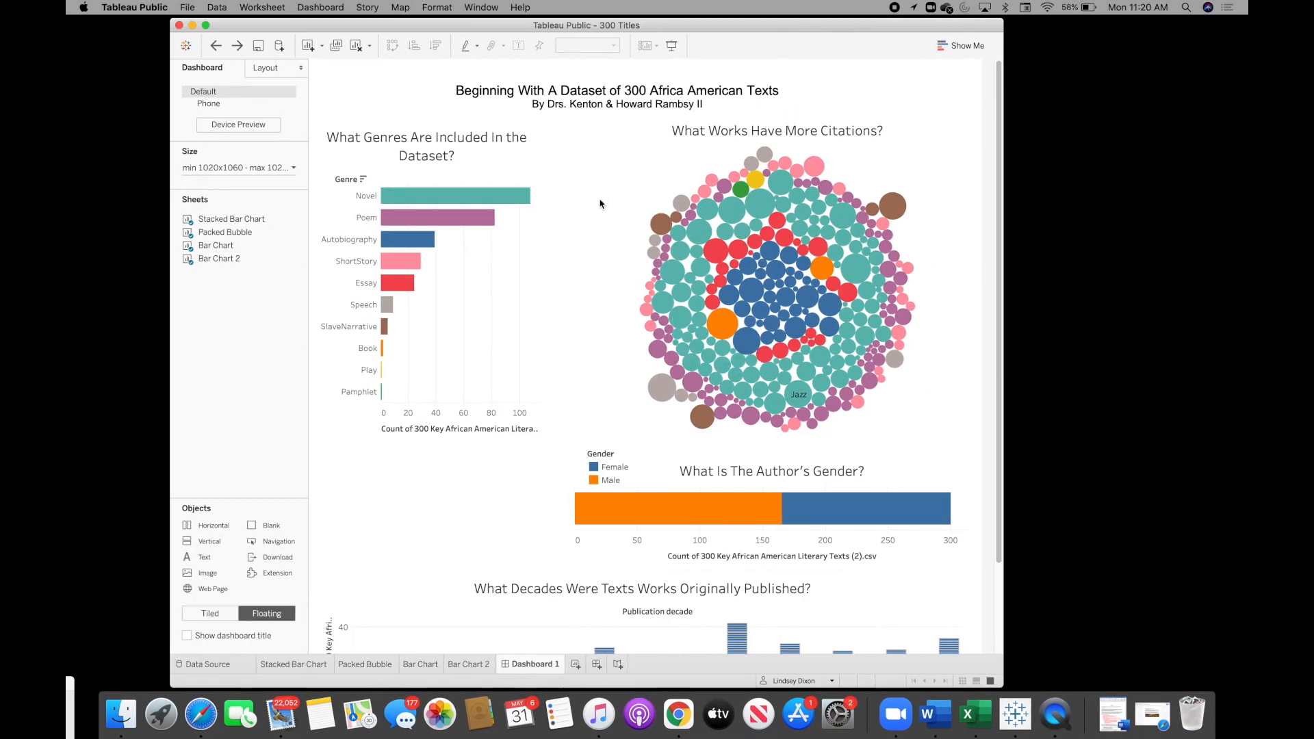
click(204, 27)
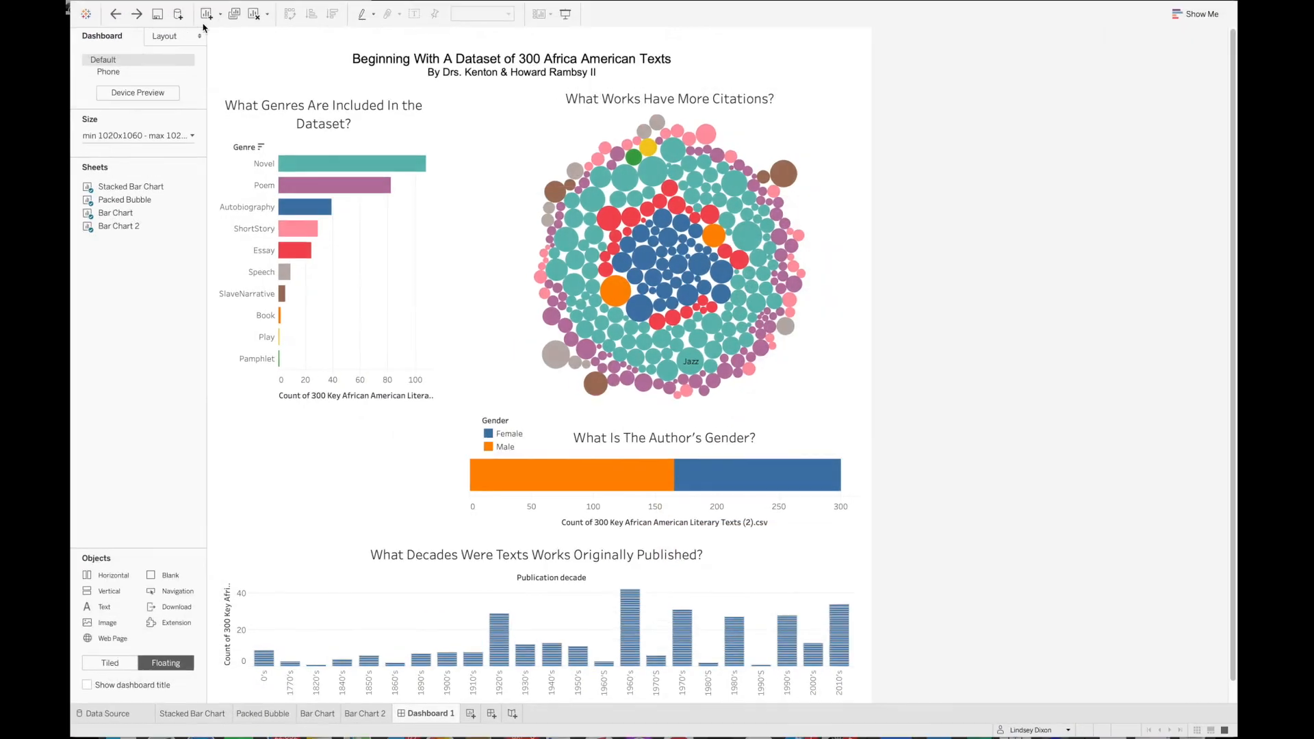
mouse_move(573, 366)
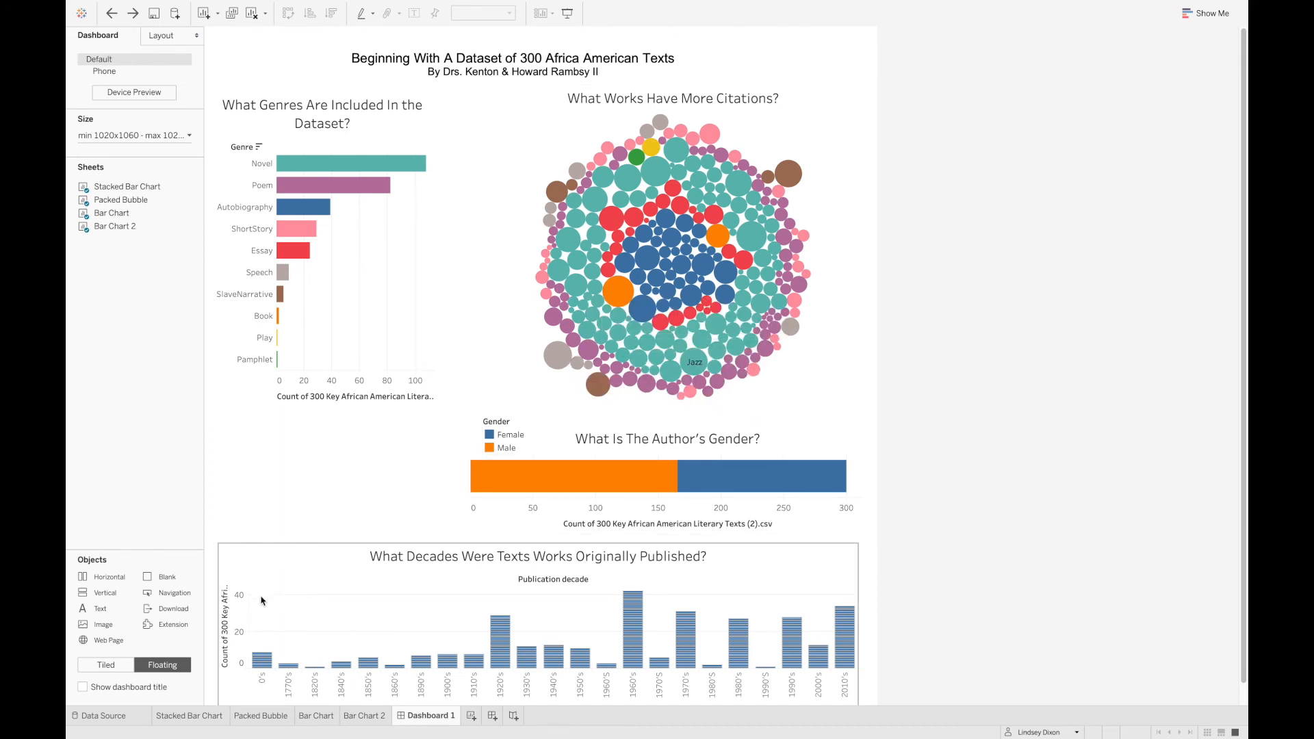
click(190, 716)
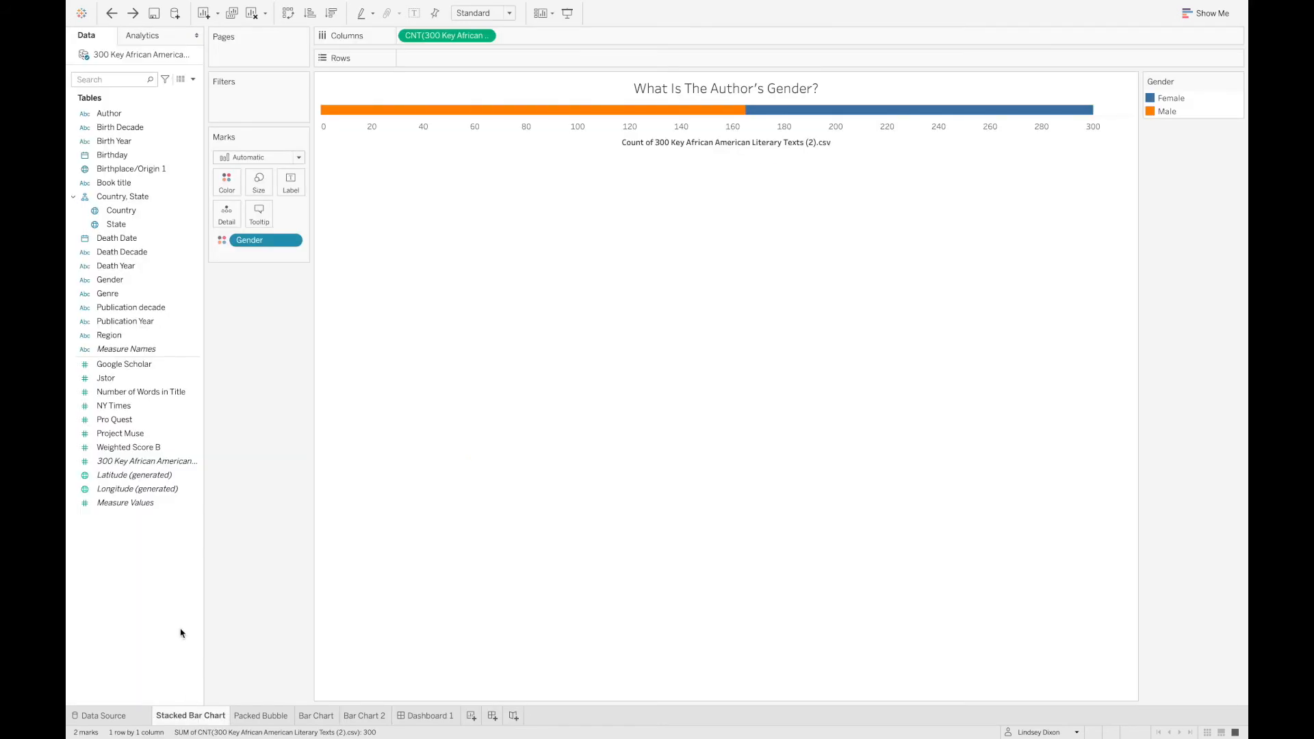
Step: Recolor the Gender marks from the Green palette, with the lightest green for Female and the darkest green for Male
click(226, 179)
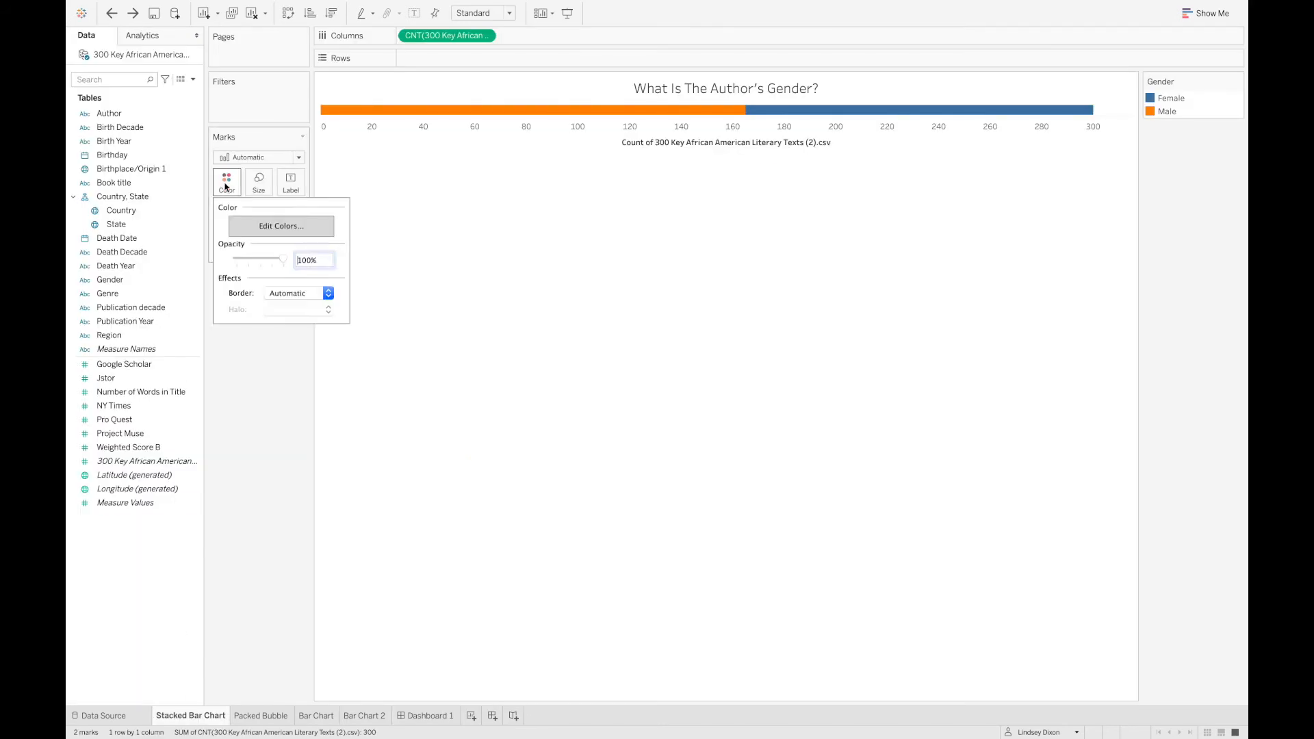
click(274, 233)
click(682, 267)
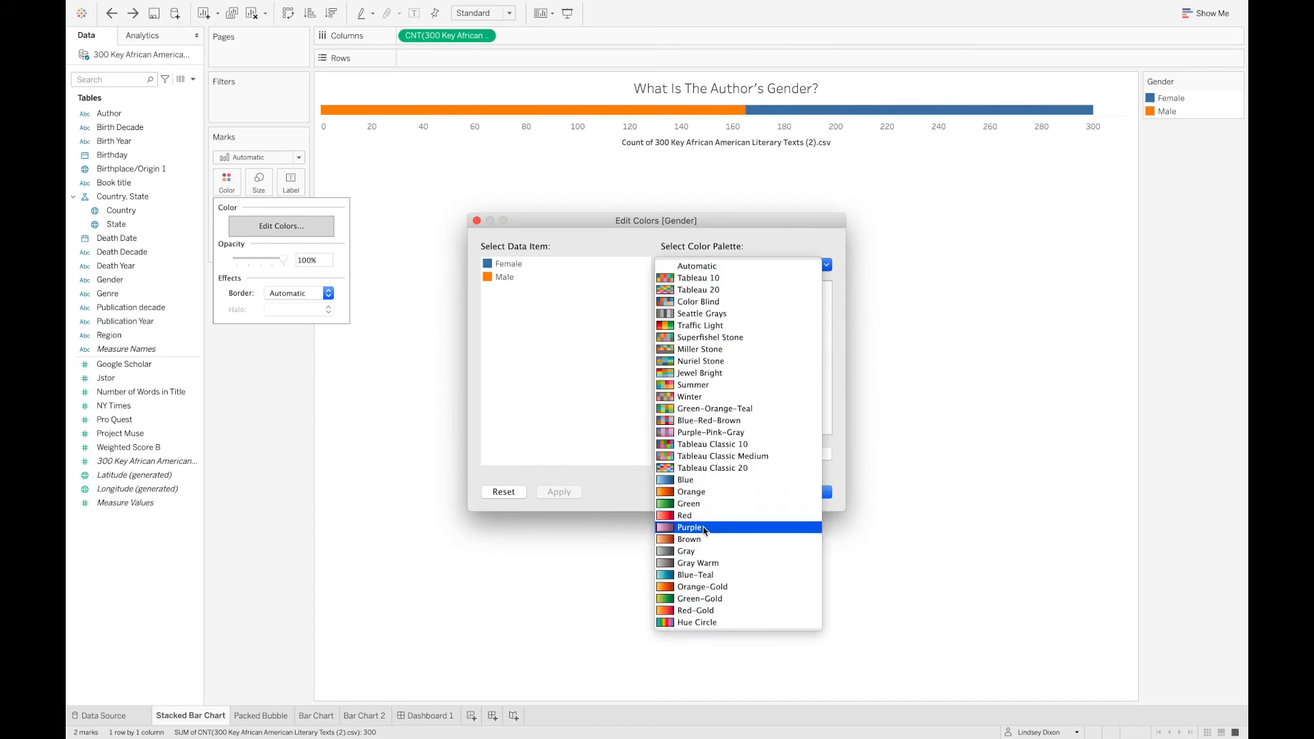
click(692, 504)
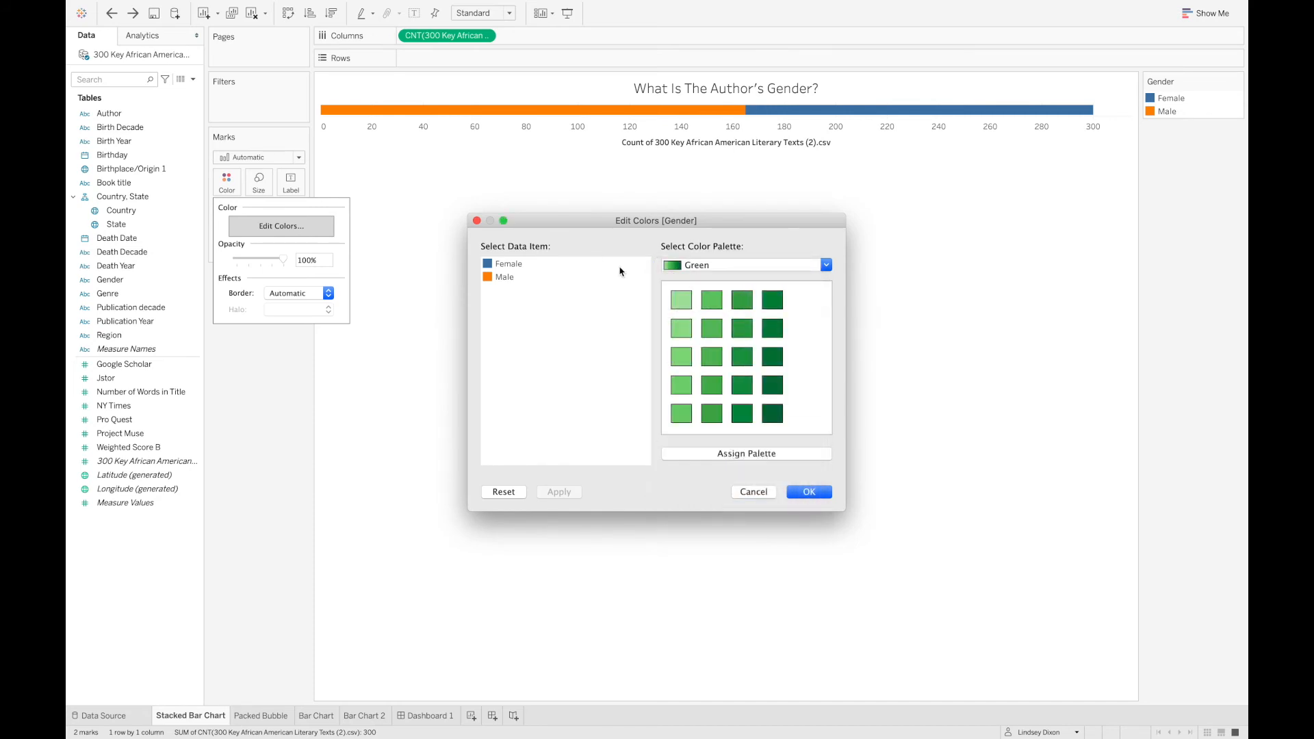
click(506, 264)
click(681, 299)
click(504, 277)
click(773, 414)
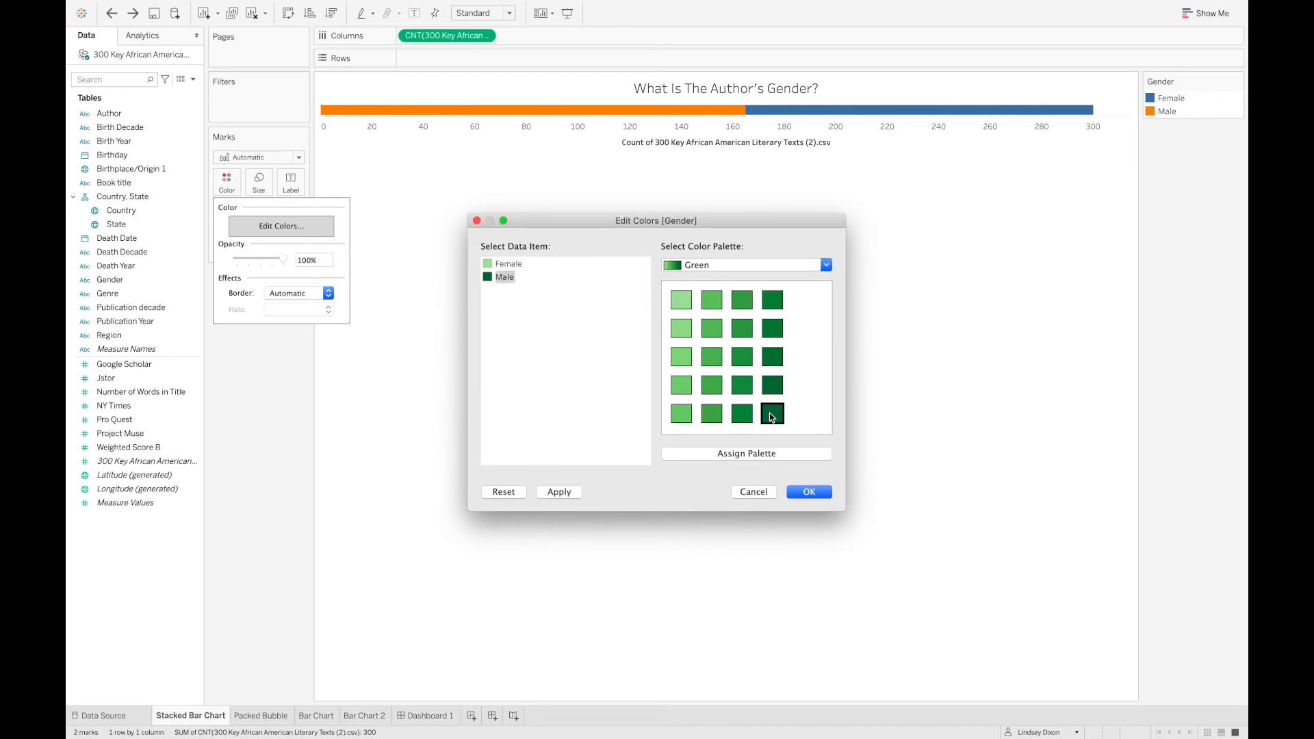
click(574, 492)
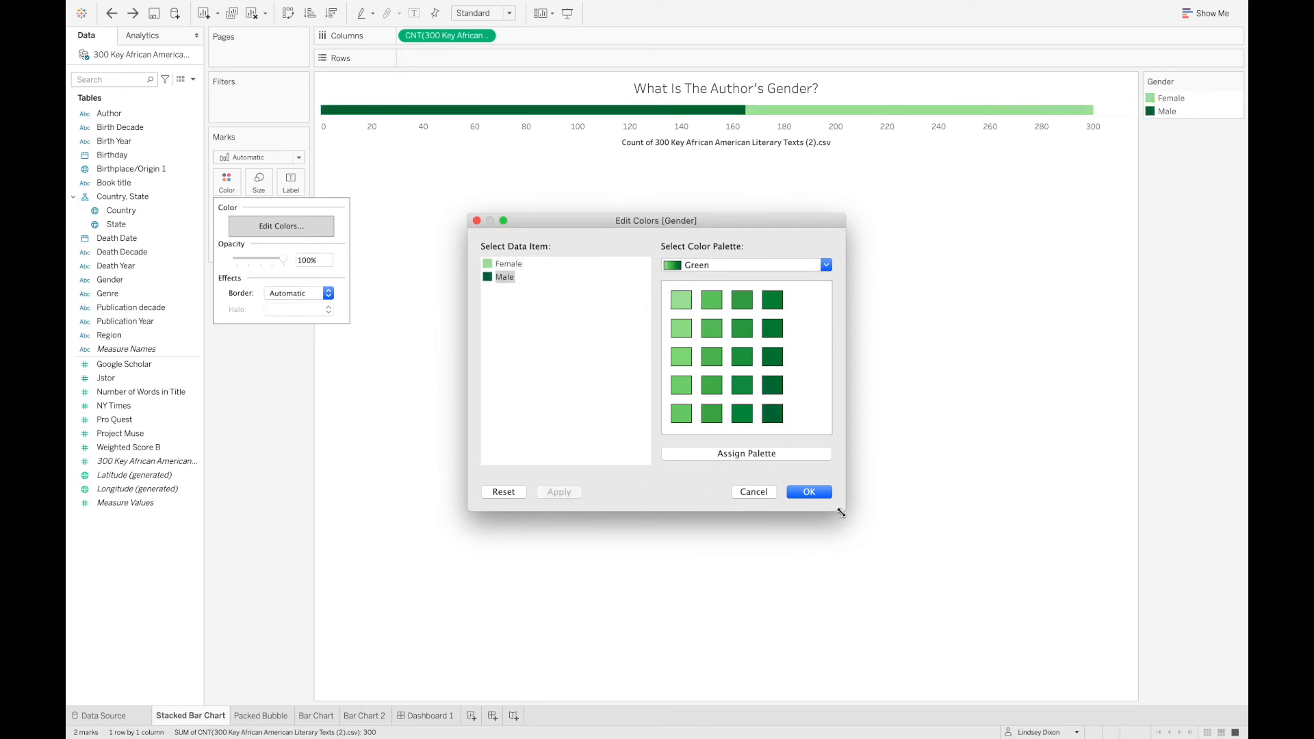
click(814, 496)
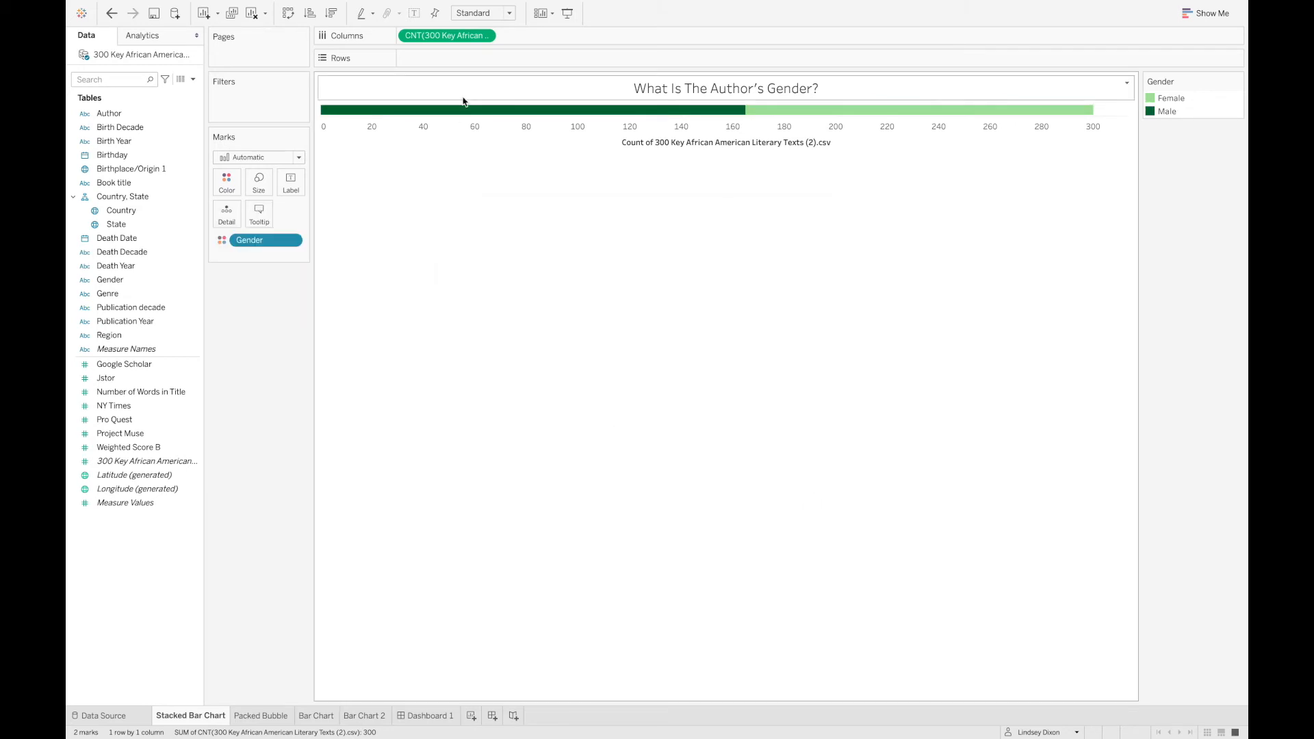
Step: Assign the Green-Gold palette to the Genre marks of the Packed Bubble worksheet
mouse_move(339, 3)
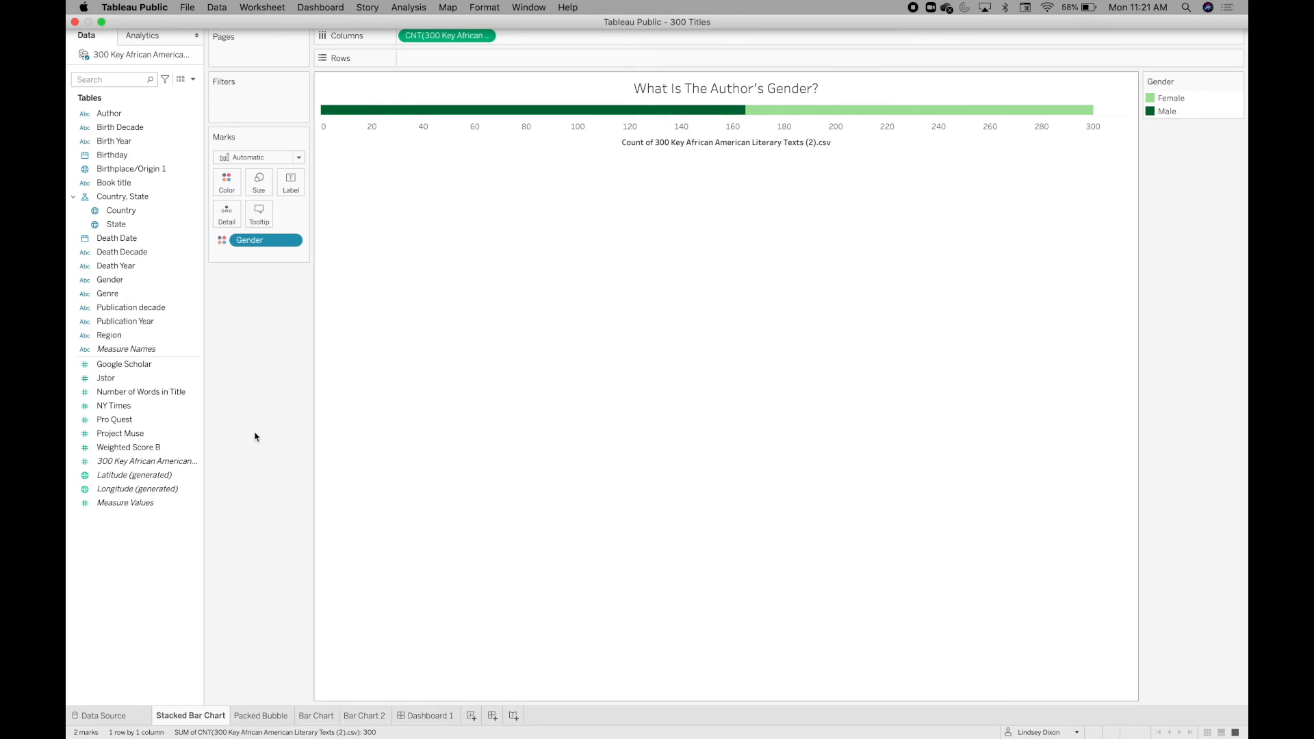
click(260, 715)
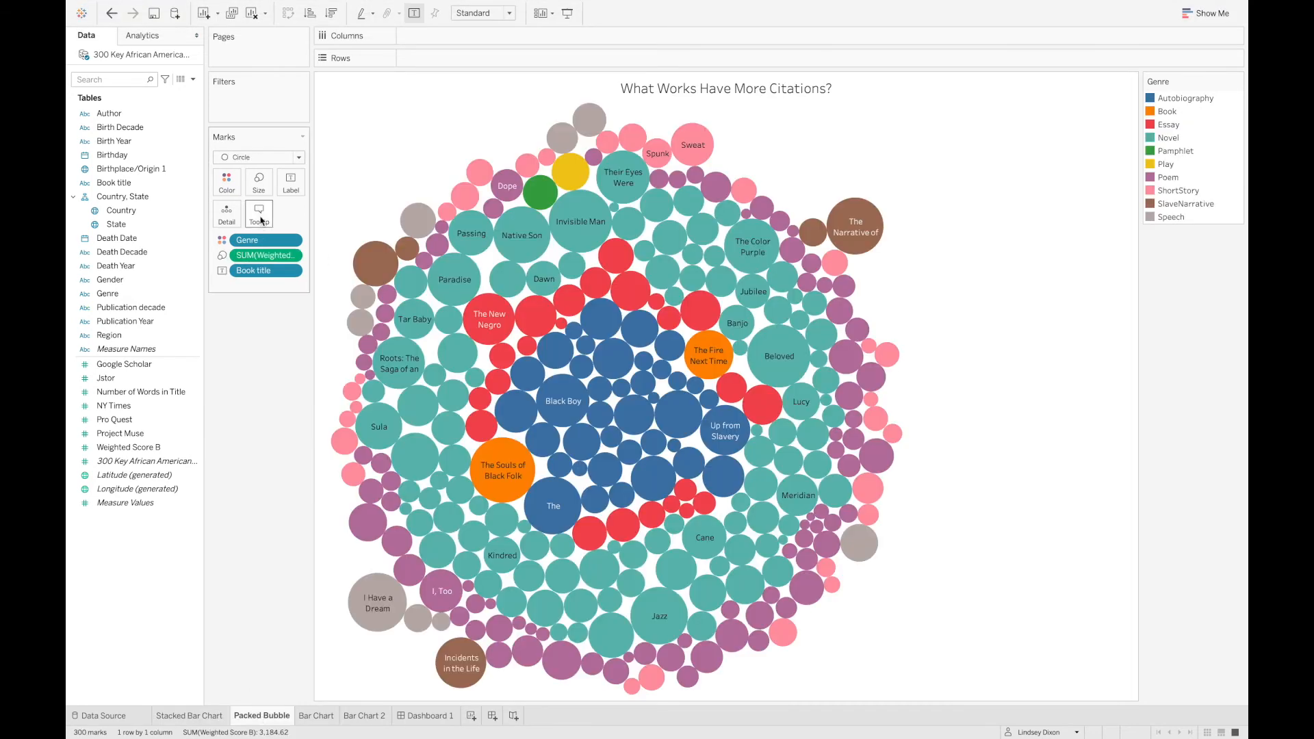
click(226, 182)
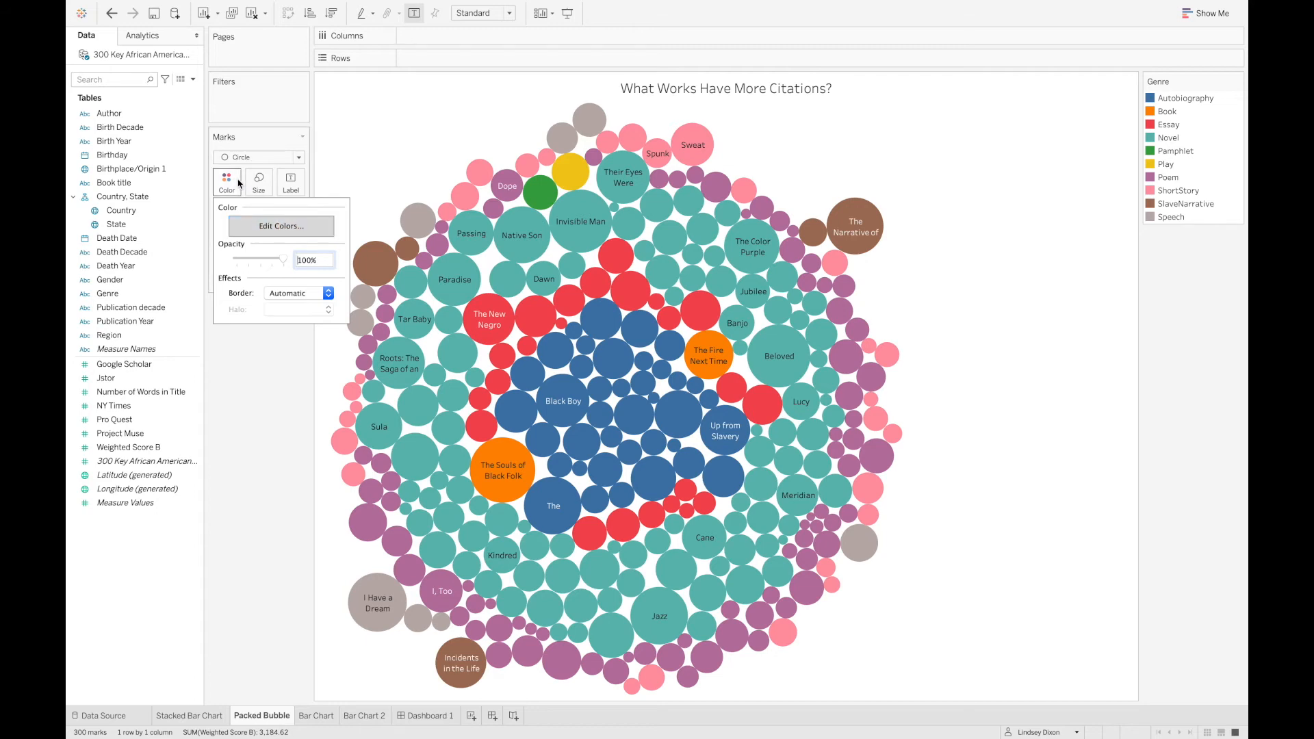
click(260, 227)
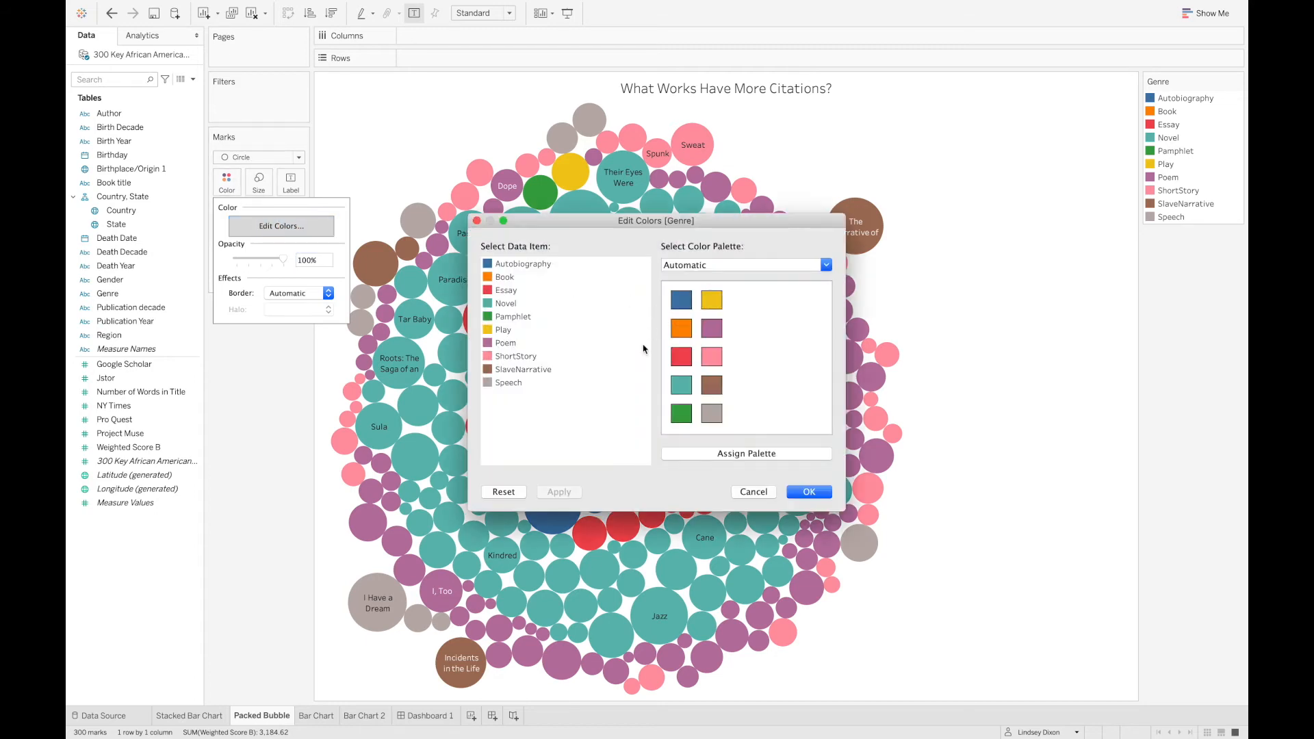
click(725, 266)
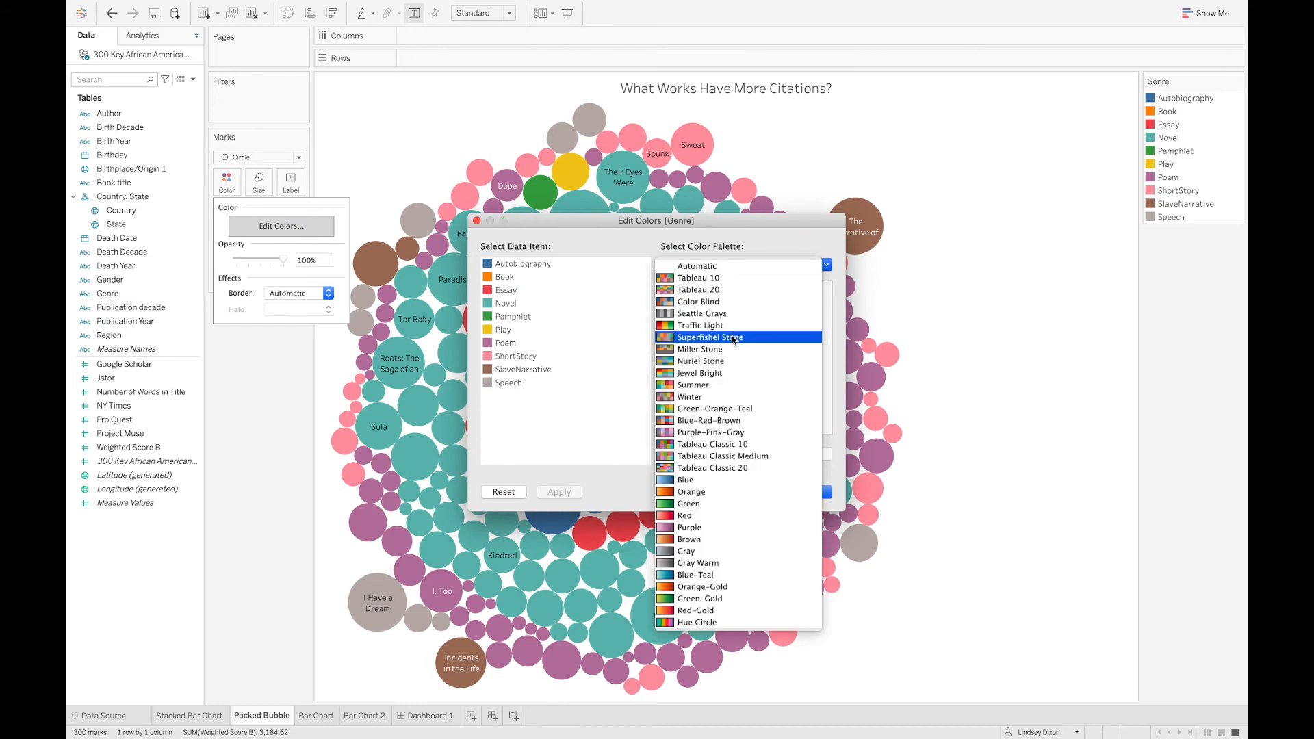
click(701, 598)
click(709, 456)
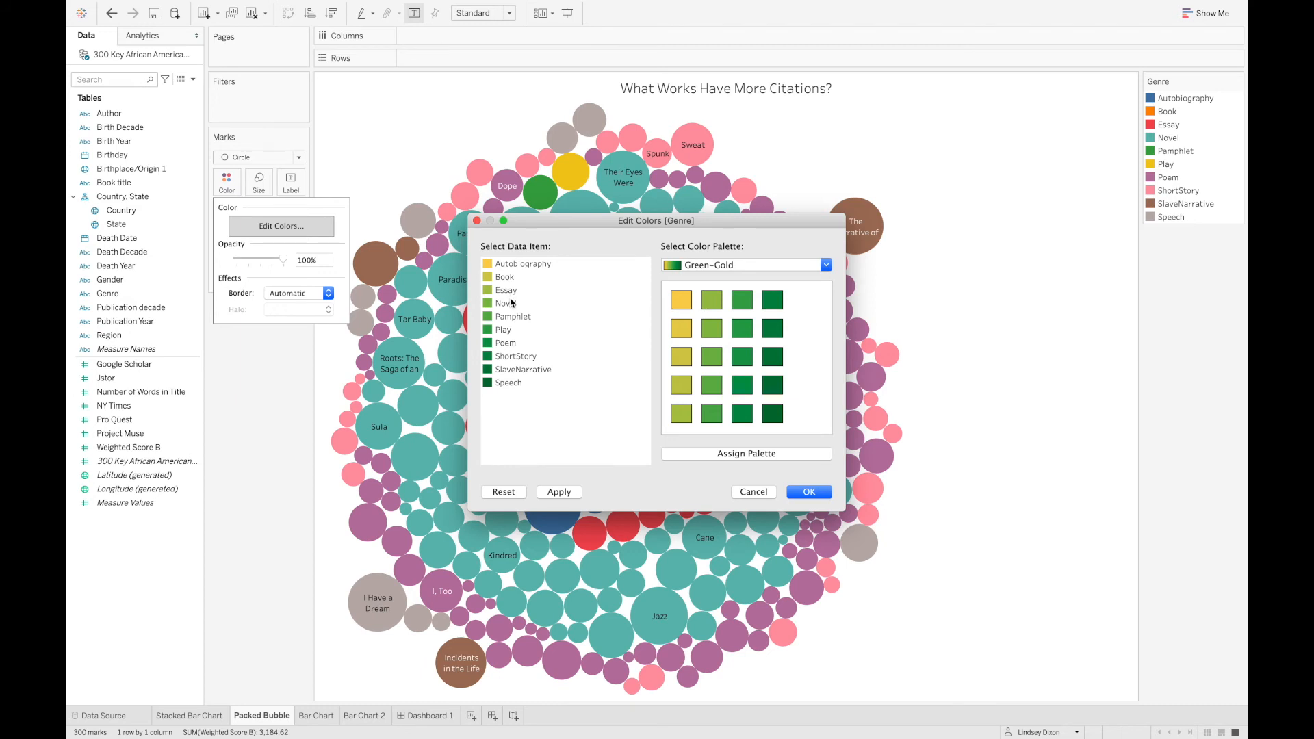
Step: Set the Pamphlet genre to the darkest green of the Green-Gold palette
click(508, 343)
click(507, 318)
click(774, 414)
Step: From the Brown palette, color Play light orange, Poem the lightest beige and ShortStory dark red
click(510, 330)
click(787, 269)
click(744, 282)
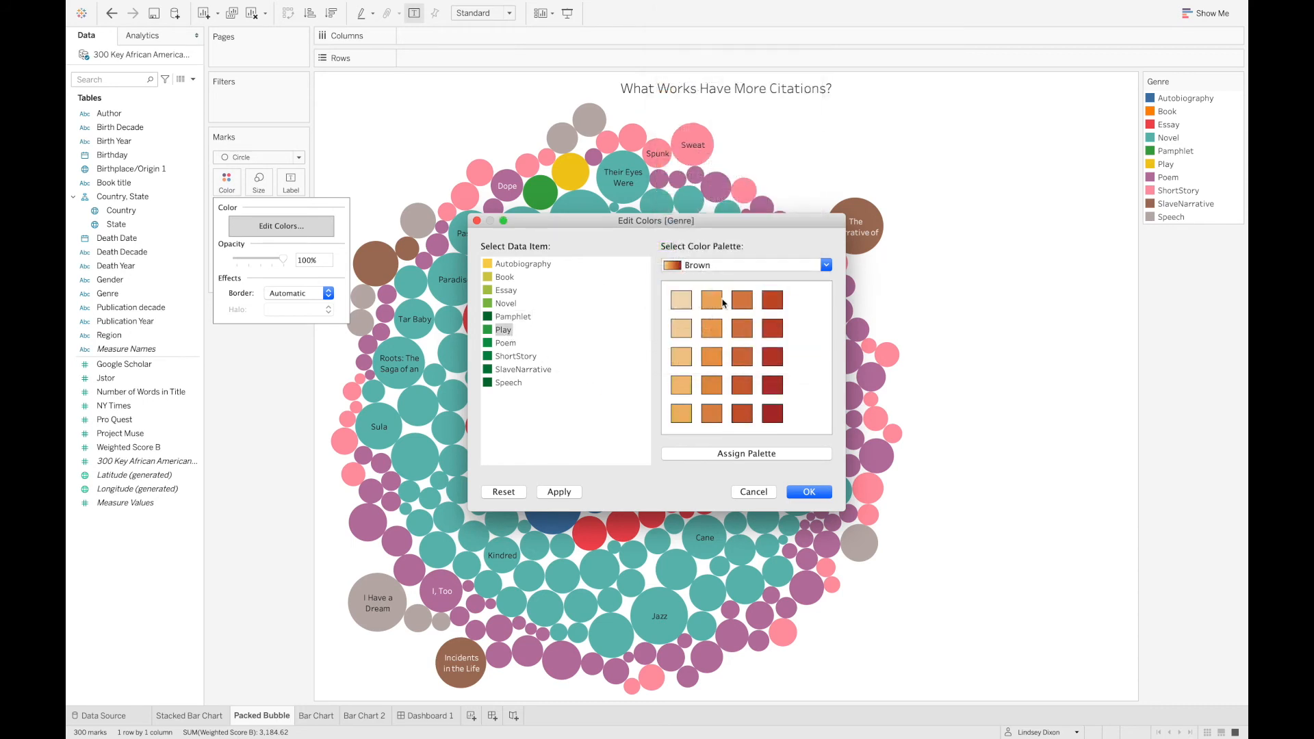
click(712, 328)
click(506, 342)
click(681, 300)
click(520, 358)
click(772, 357)
Step: From the Red palette, color SlaveNarrative strong red and Speech the lightest pink, and apply the genre colors to the worksheet
click(531, 372)
click(682, 414)
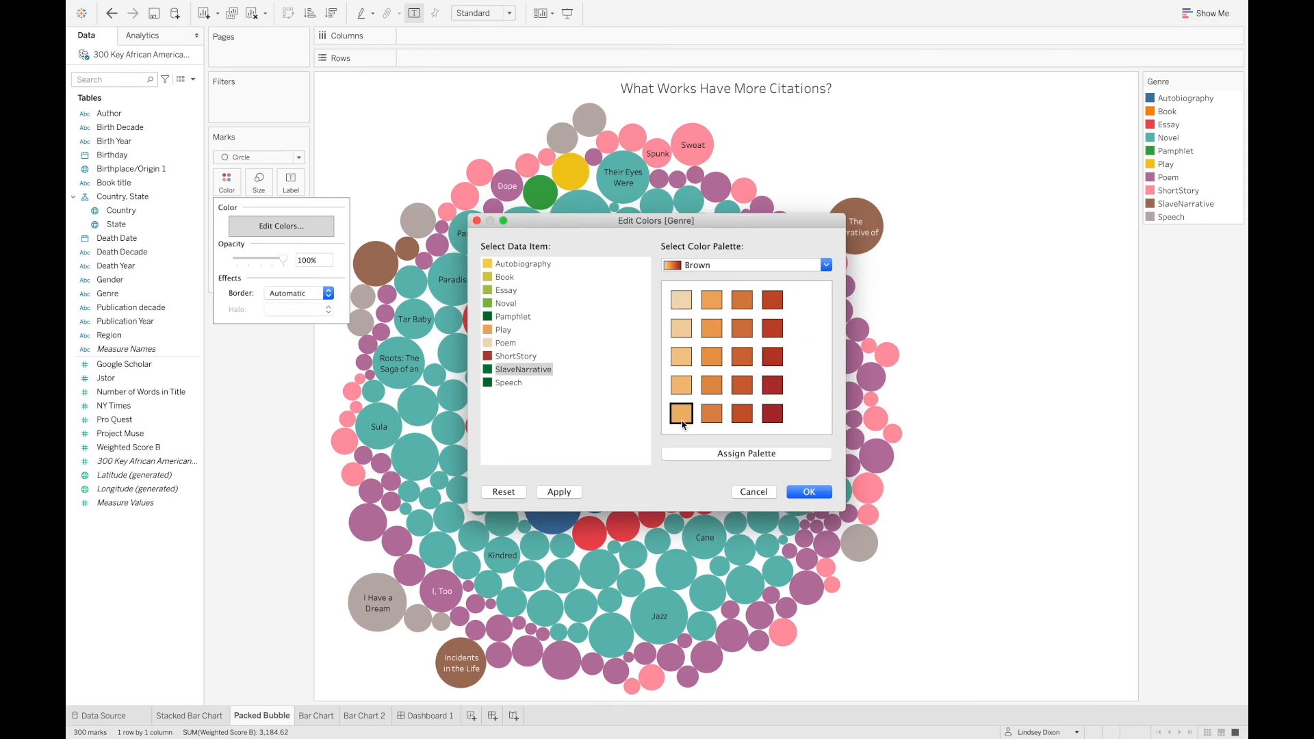
click(753, 265)
click(738, 259)
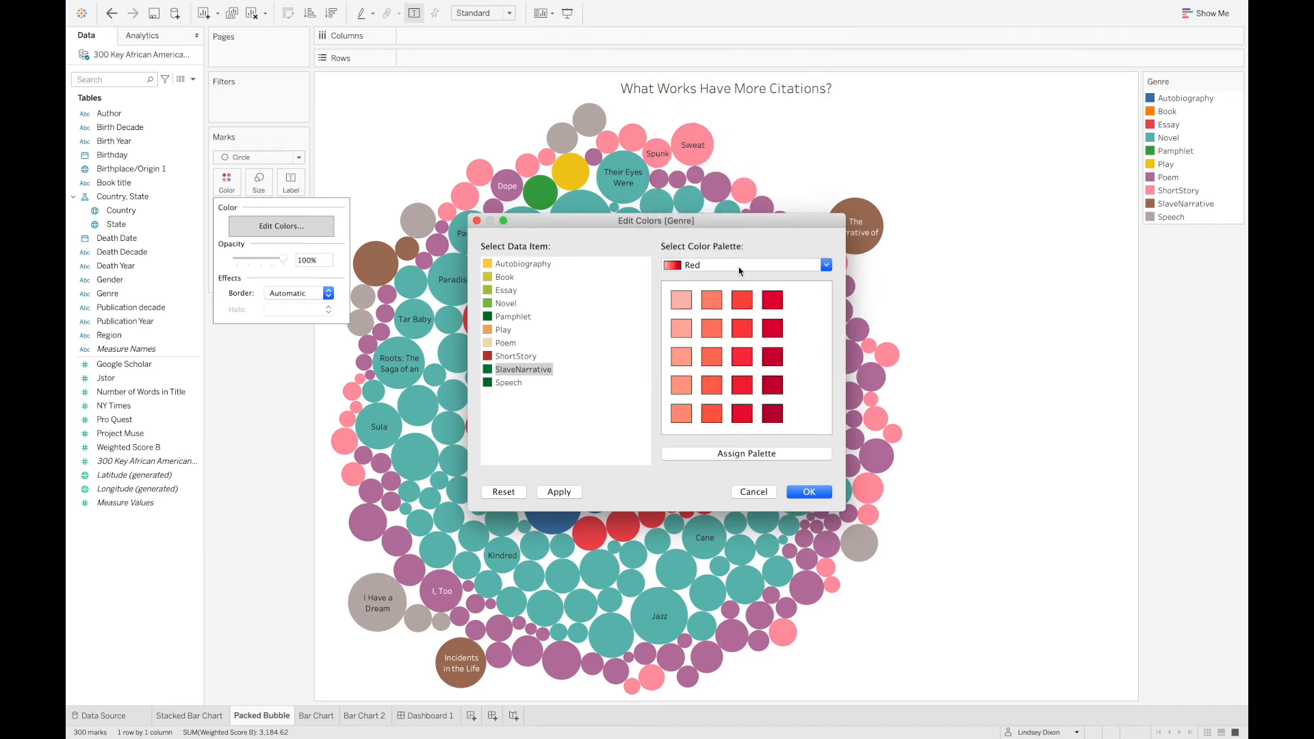
click(772, 304)
click(519, 383)
click(681, 300)
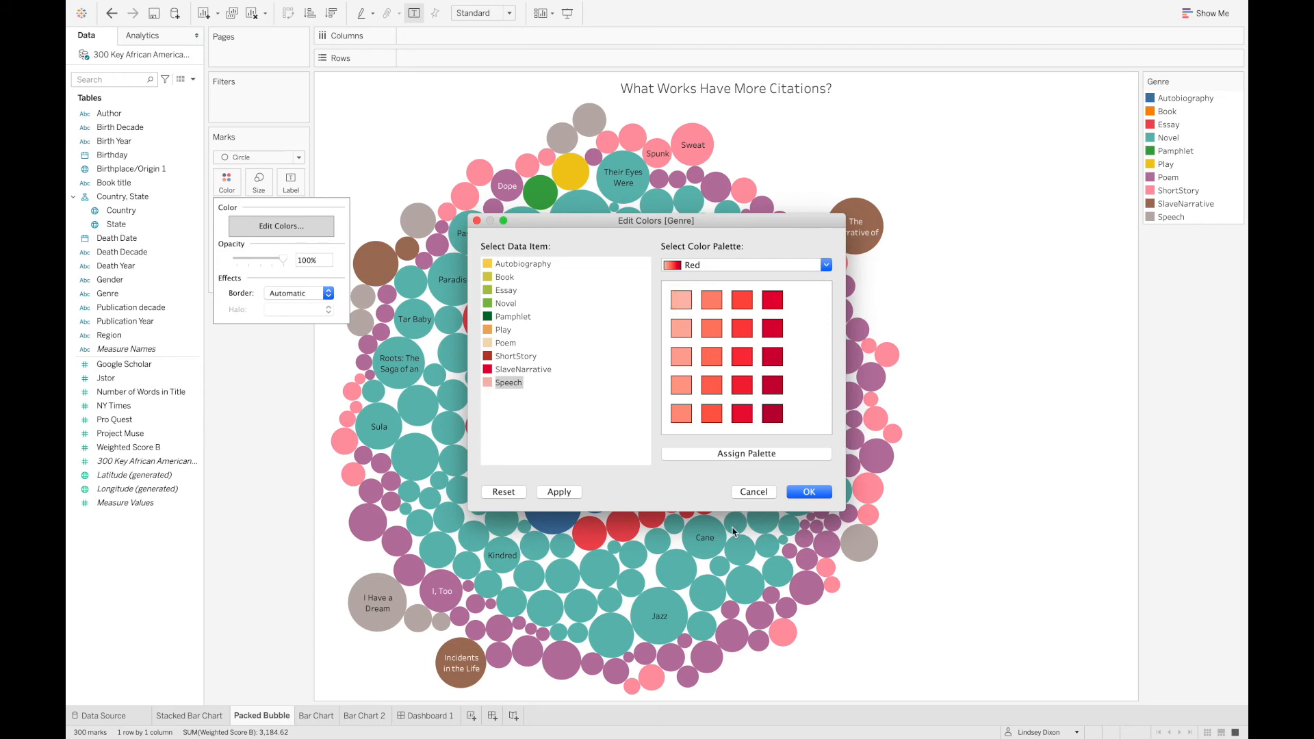
click(555, 494)
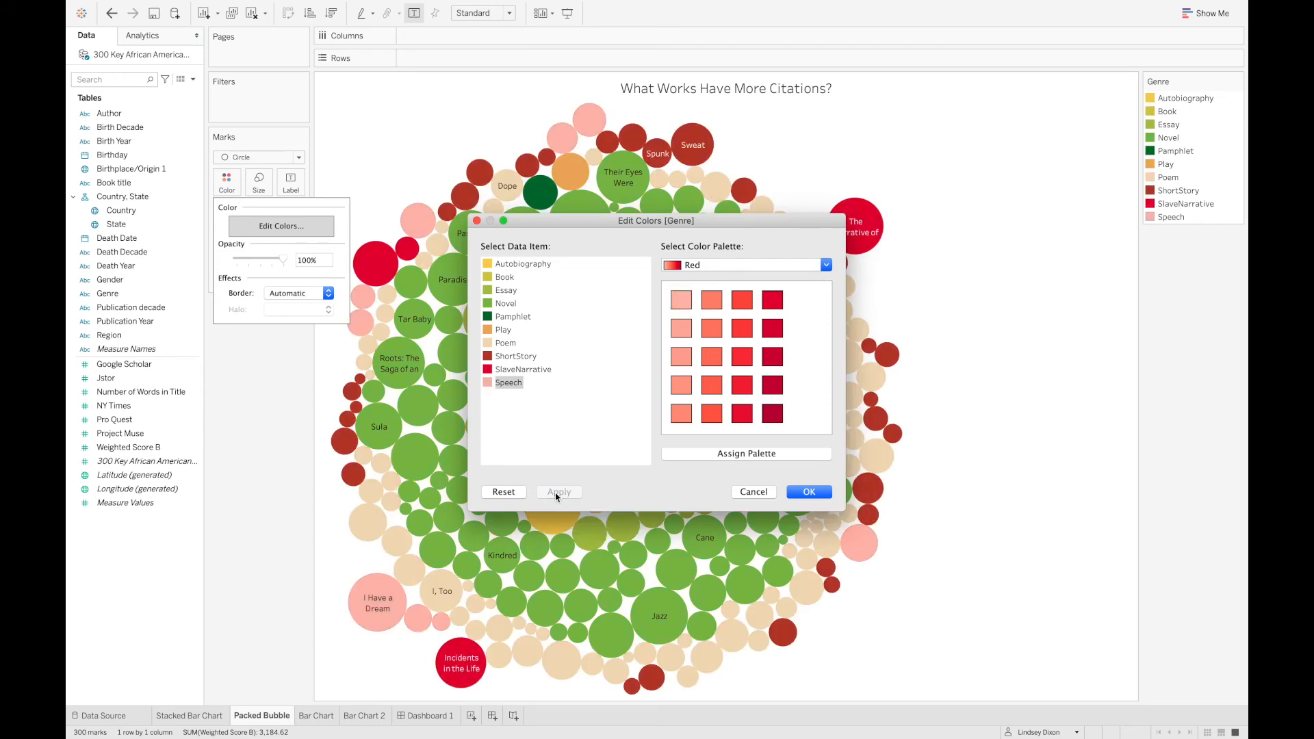
click(810, 493)
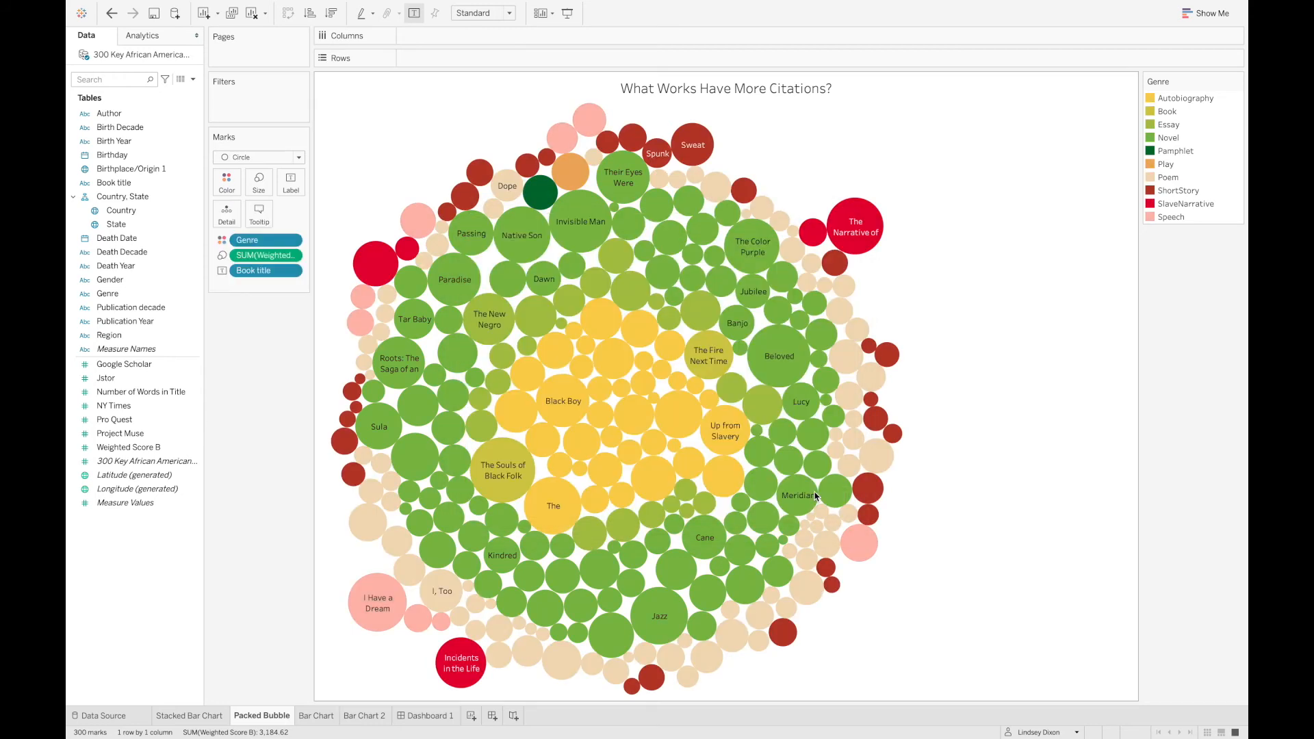
Step: Compare the genre colors of the Bar Chart worksheet with those of the Packed Bubble worksheet
click(316, 715)
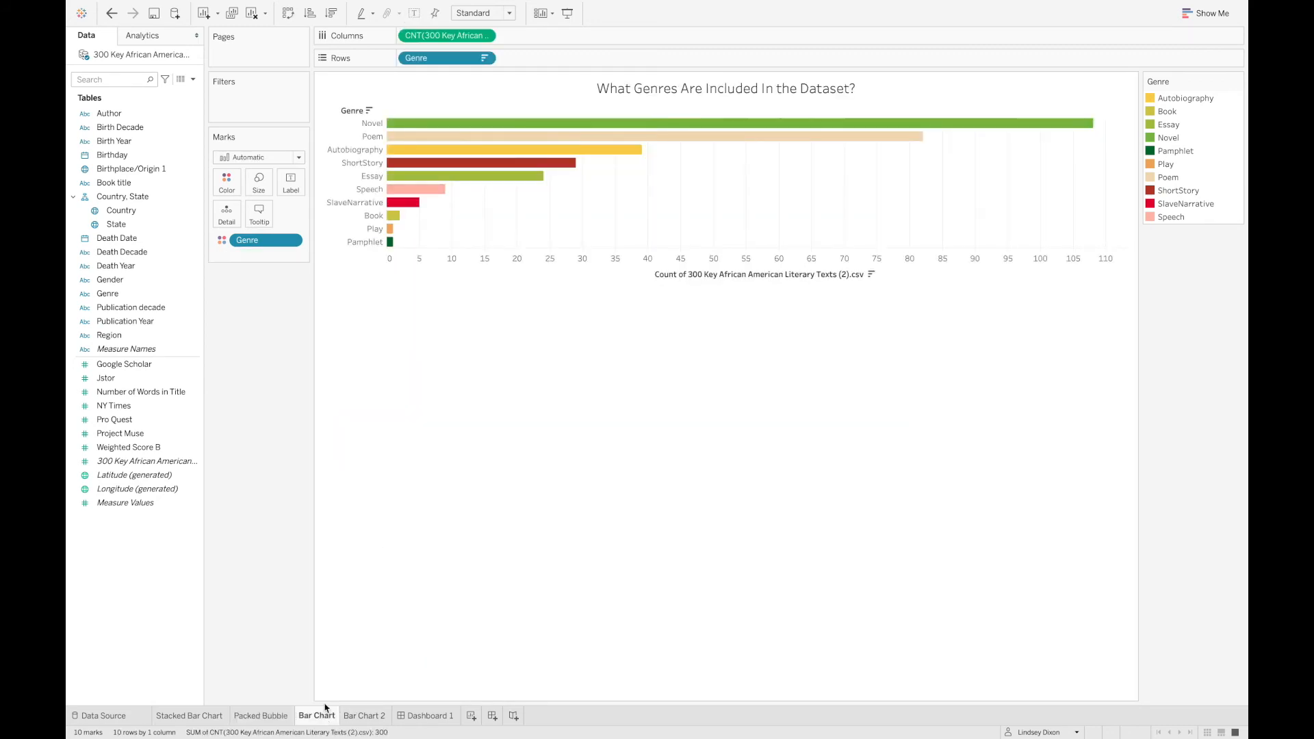
click(258, 716)
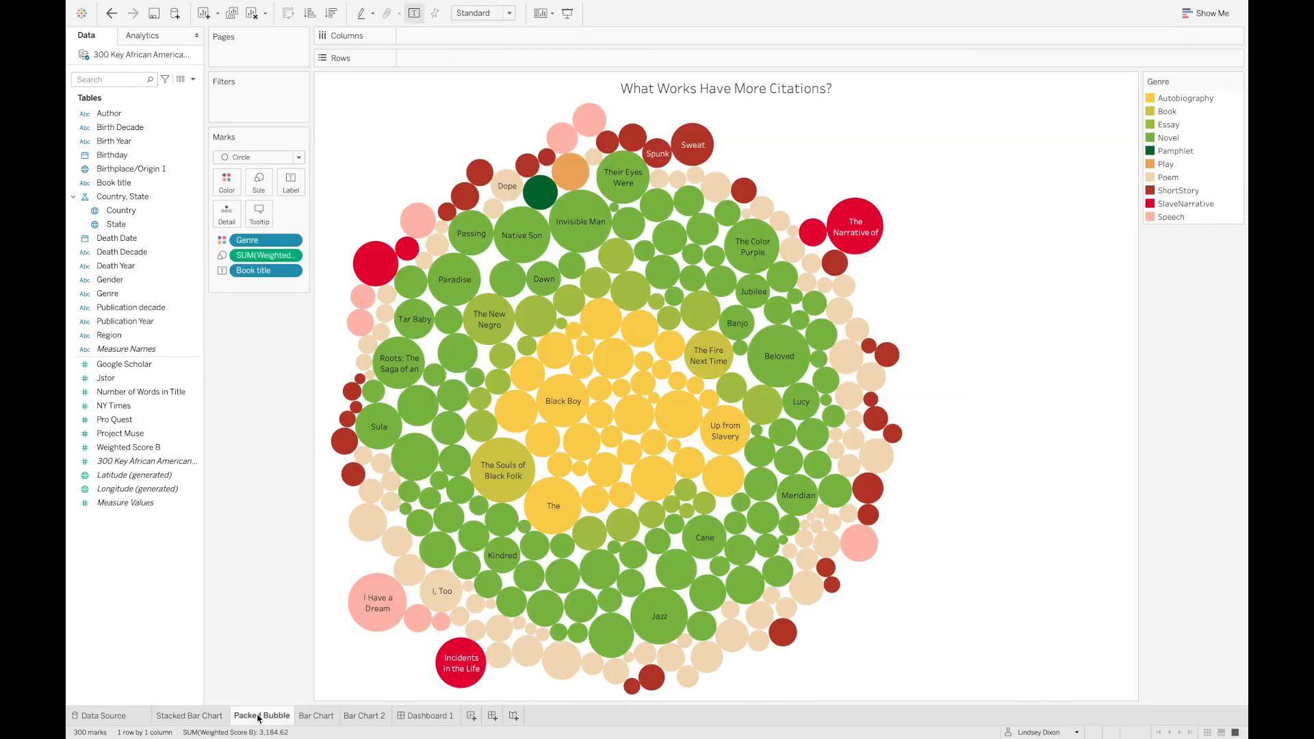
click(316, 715)
Step: Recolor the publication decade bars in Bar Chart 2 green and view the charts on Dashboard 1
click(358, 716)
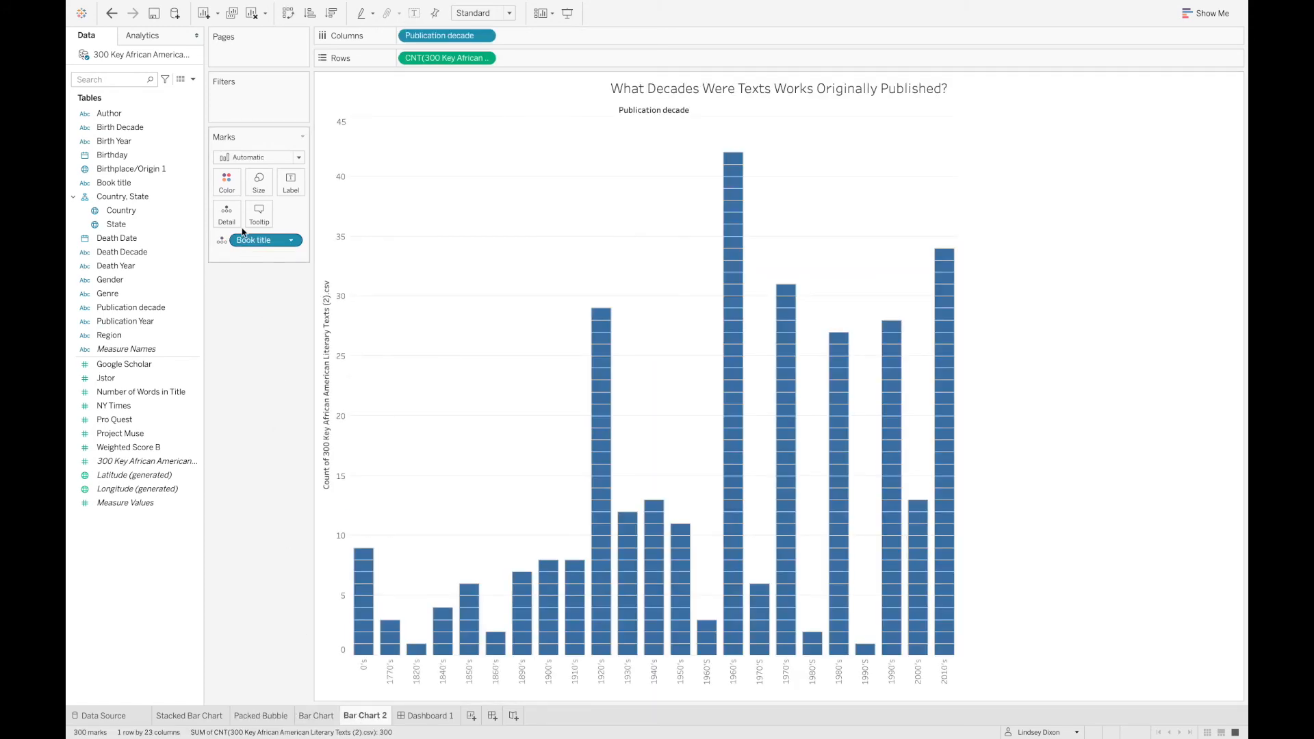
click(236, 184)
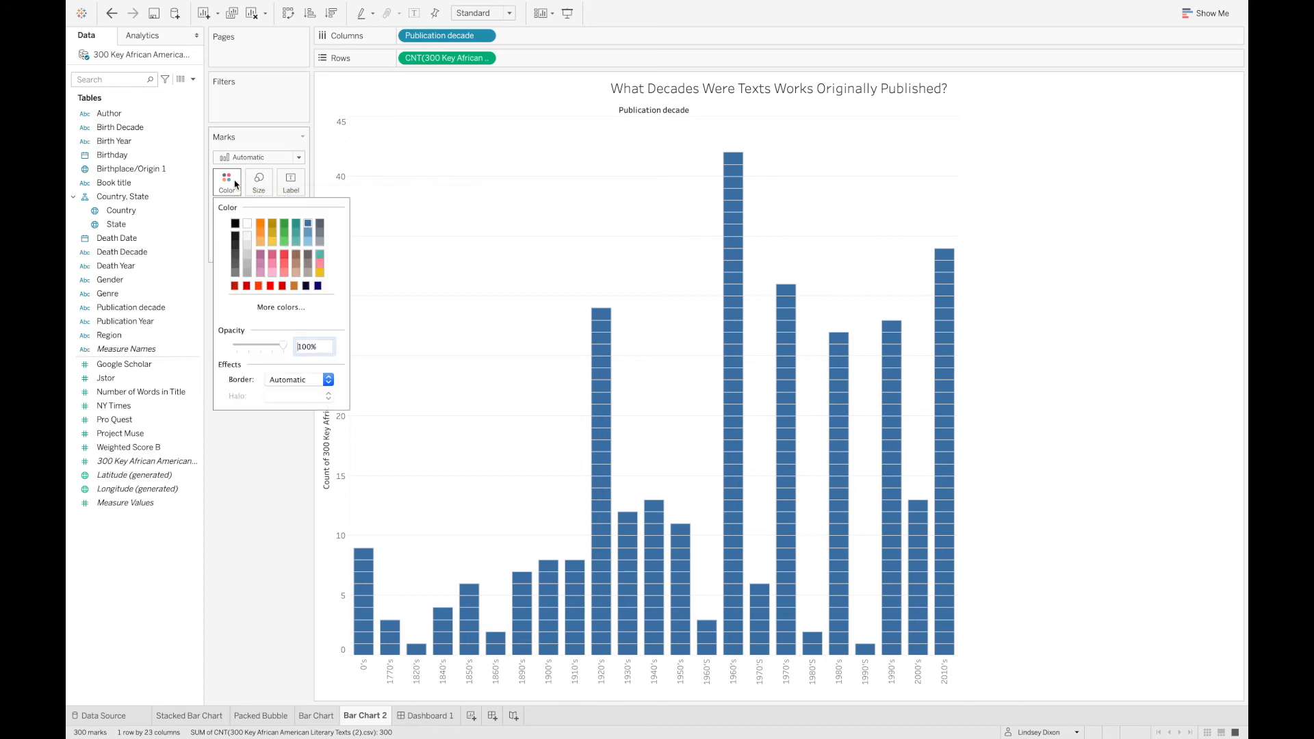
click(286, 226)
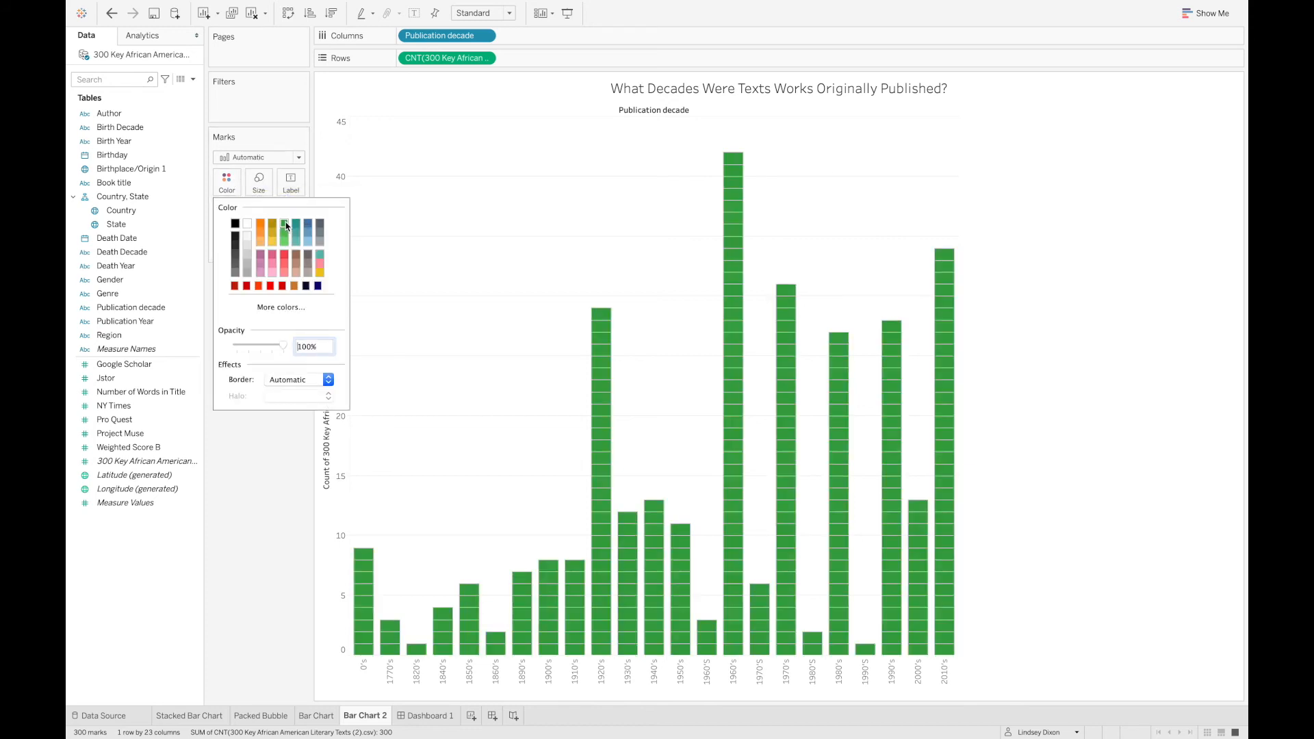
click(265, 450)
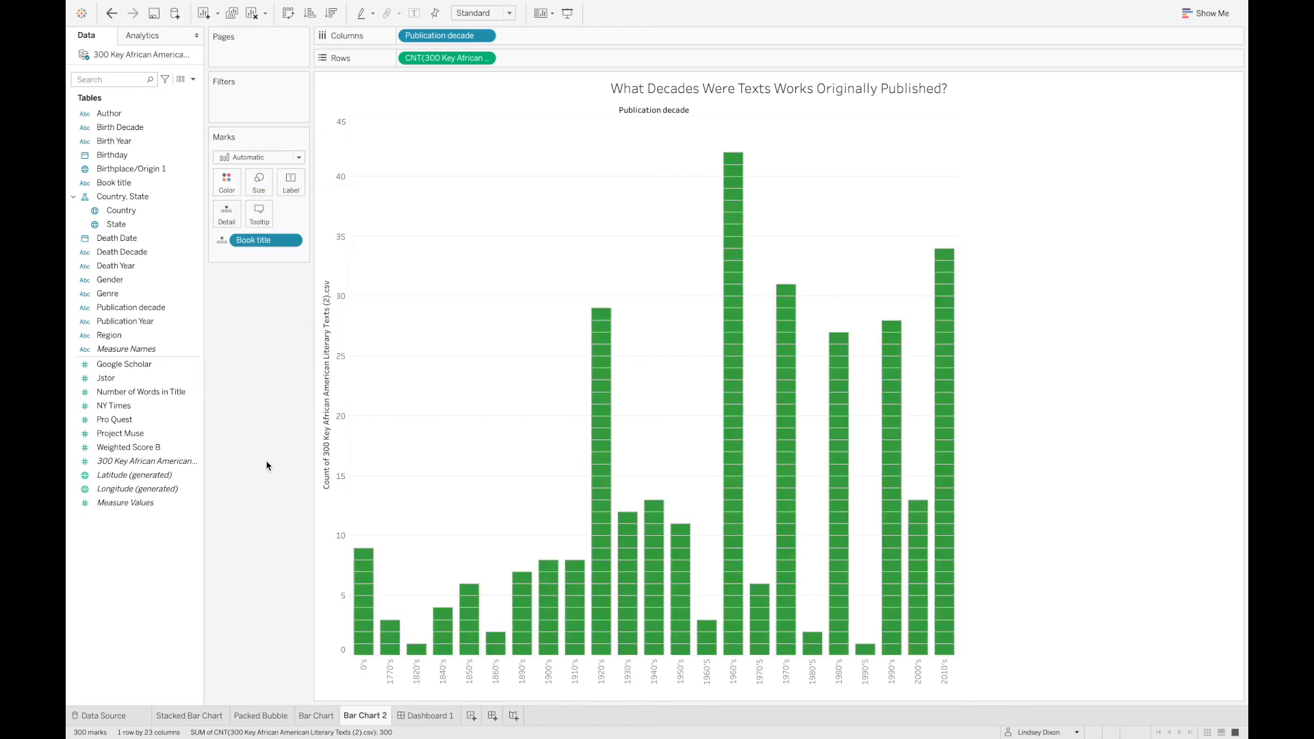
click(421, 716)
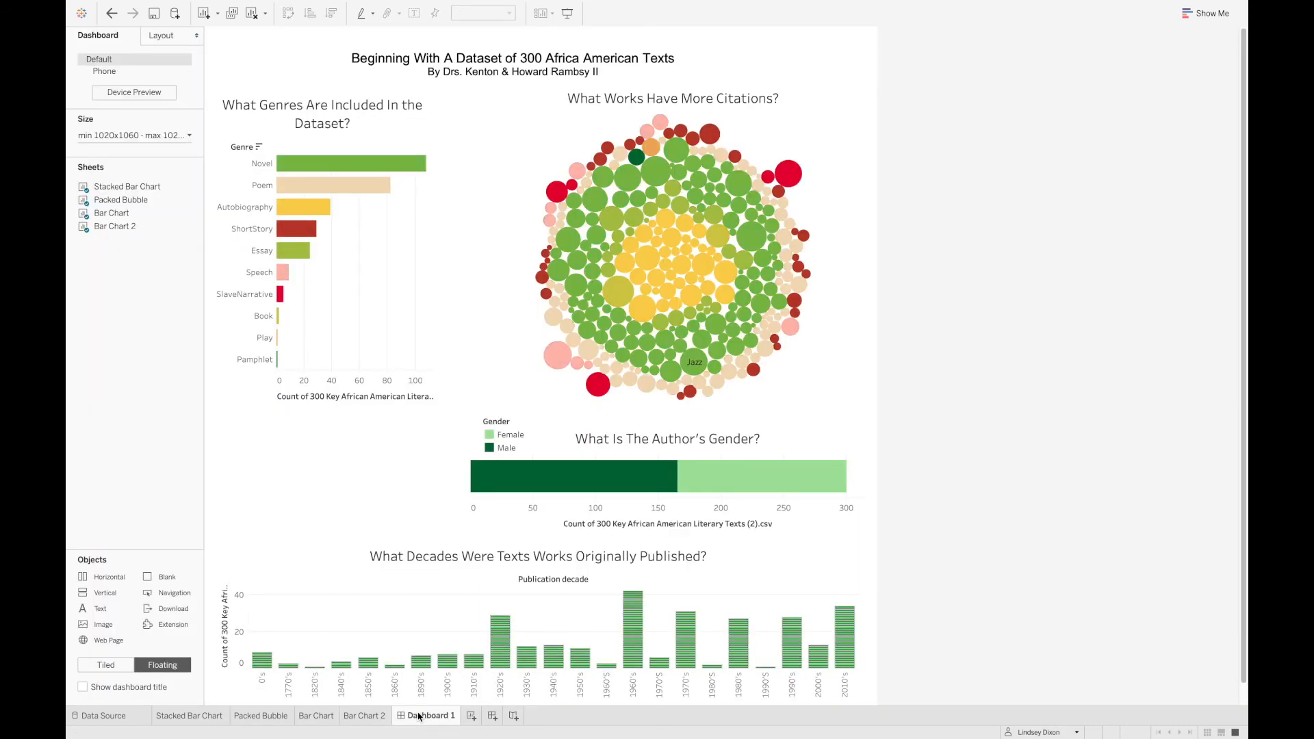
Step: Set the default worksheet shading of the Stacked Bar Chart to light gray
click(191, 716)
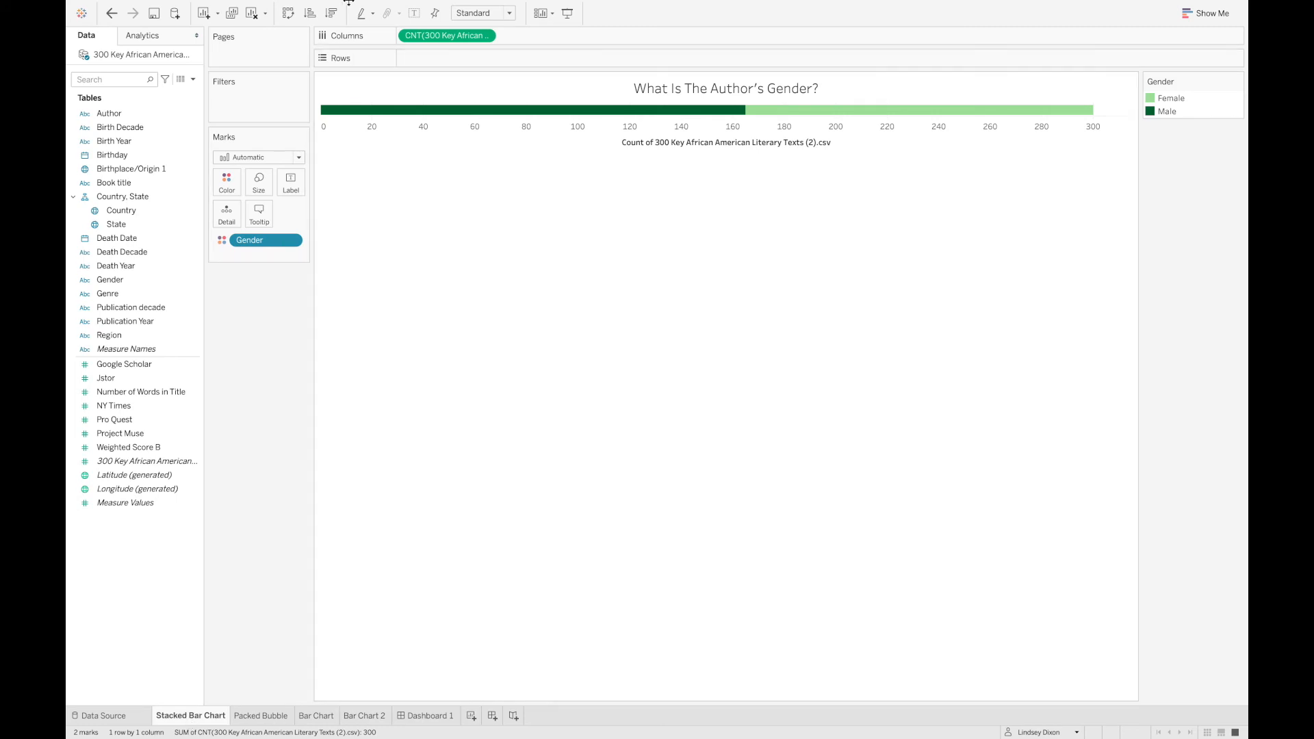
mouse_move(356, 5)
click(495, 8)
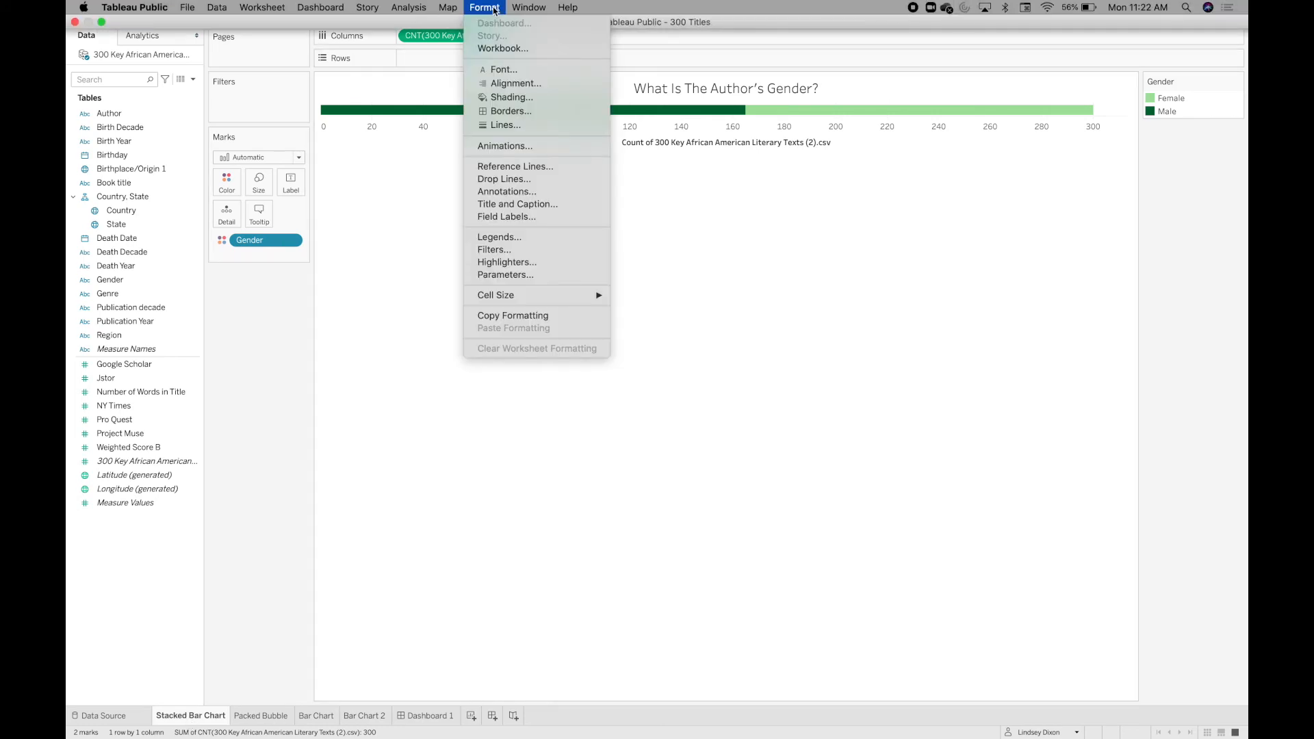
click(510, 97)
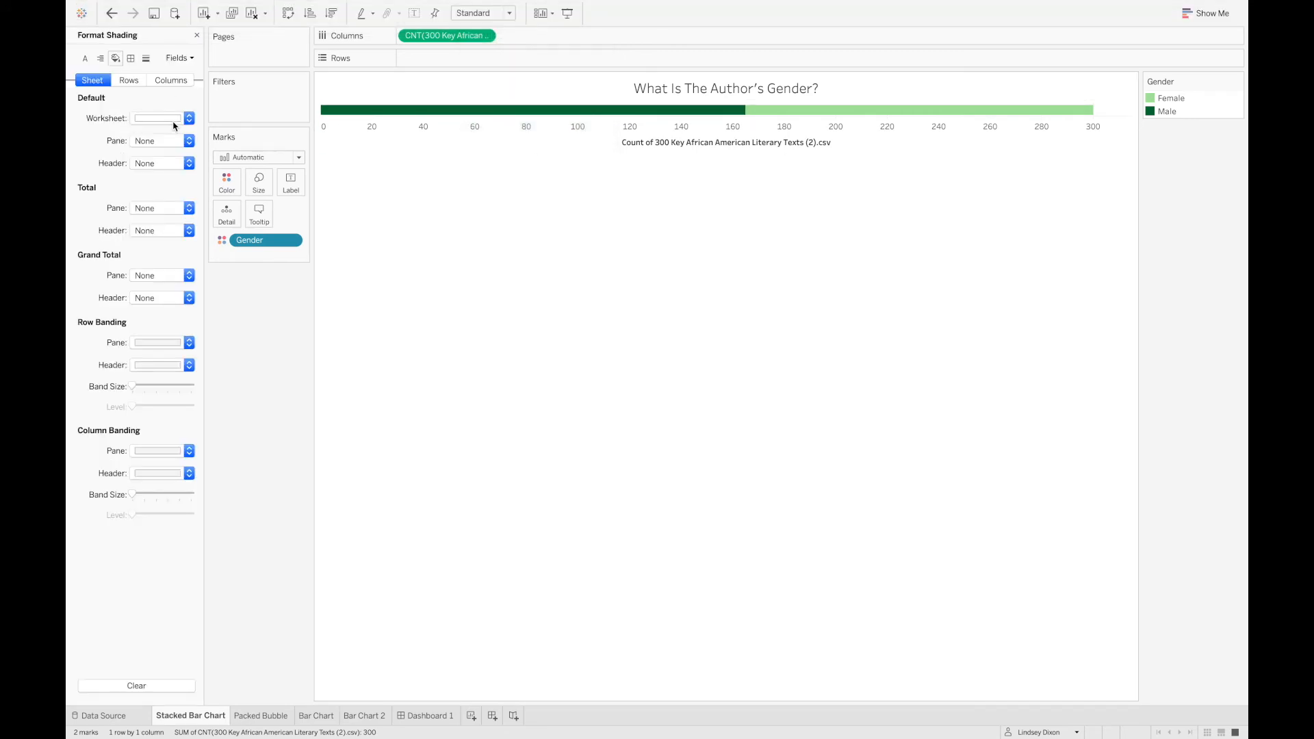
click(174, 119)
click(152, 180)
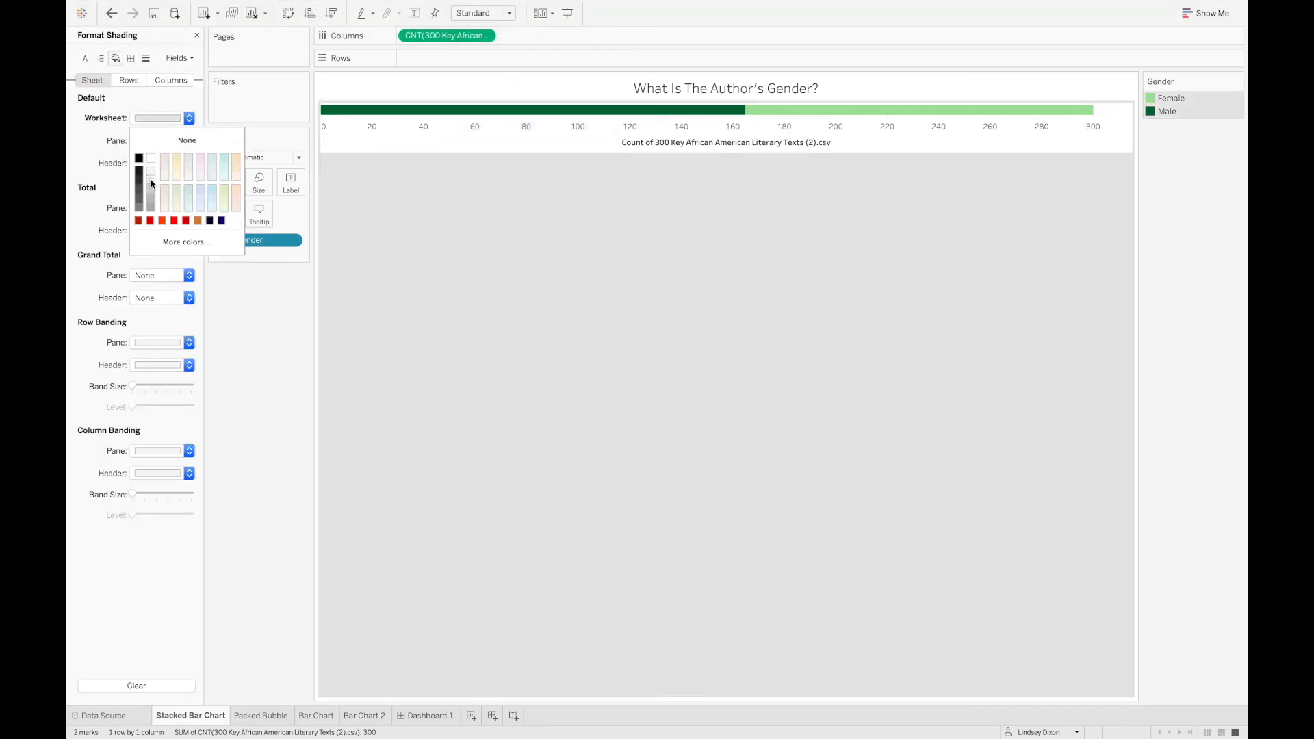
Step: Apply the same light gray worksheet shading to the Packed Bubble, Bar Chart and Bar Chart 2 worksheets
click(260, 716)
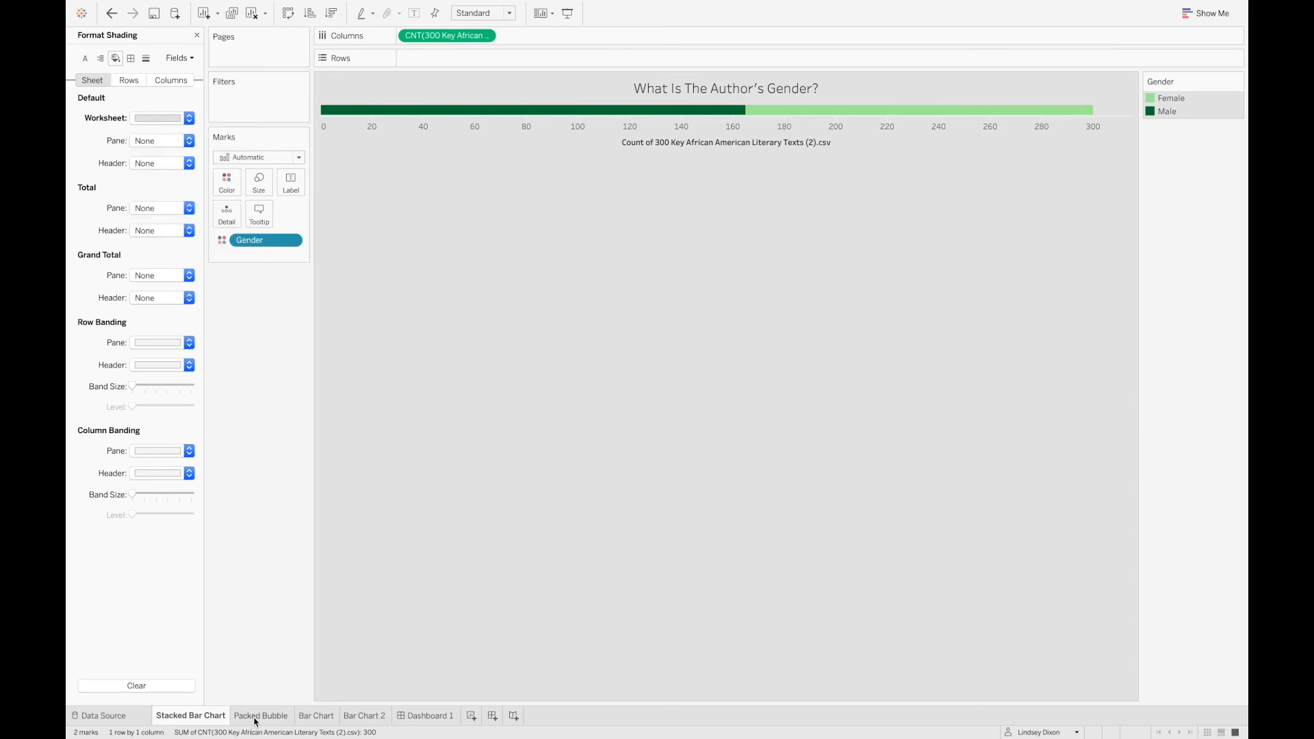
click(181, 119)
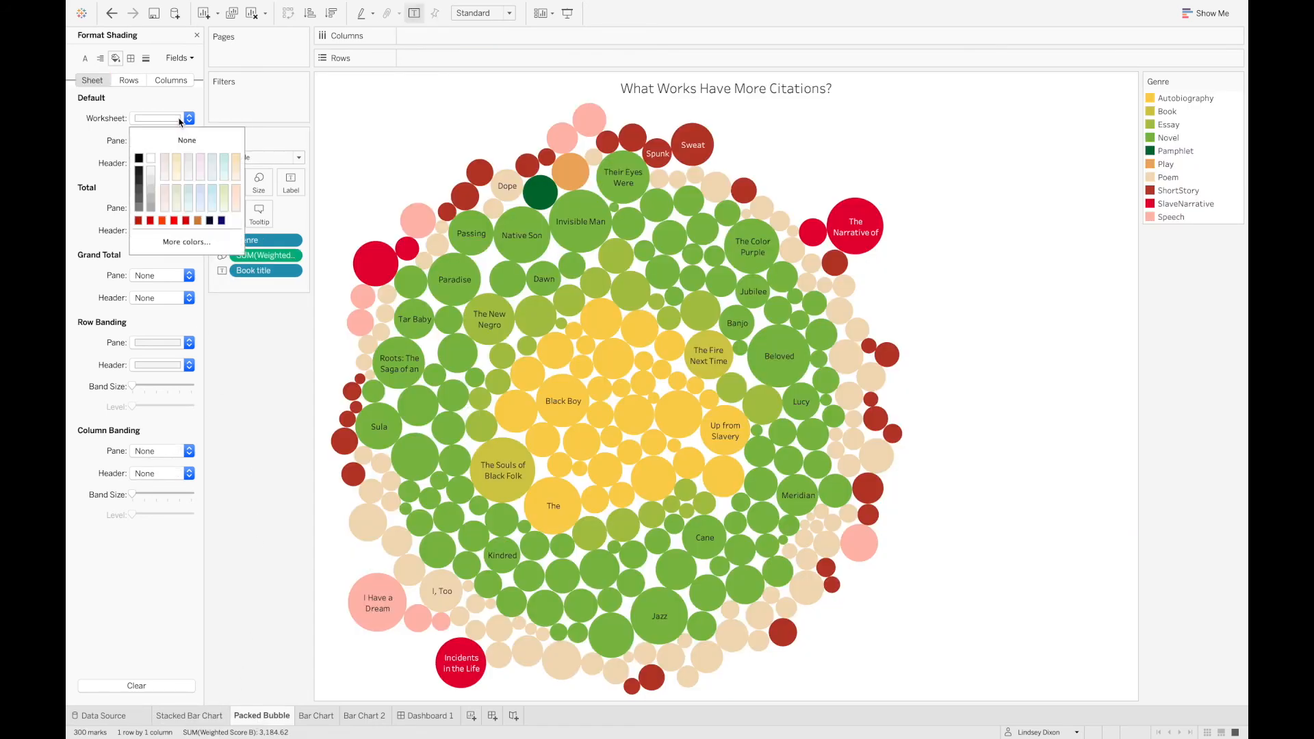
click(154, 184)
click(317, 716)
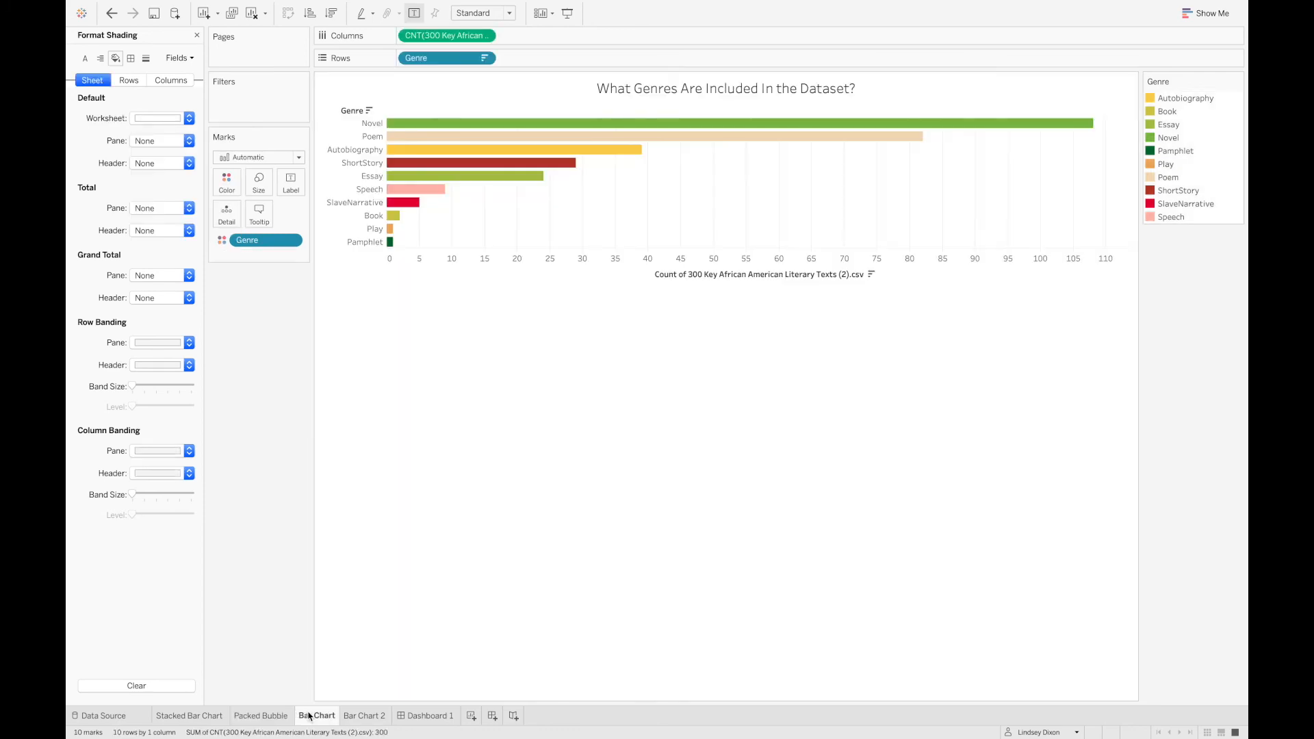
click(160, 123)
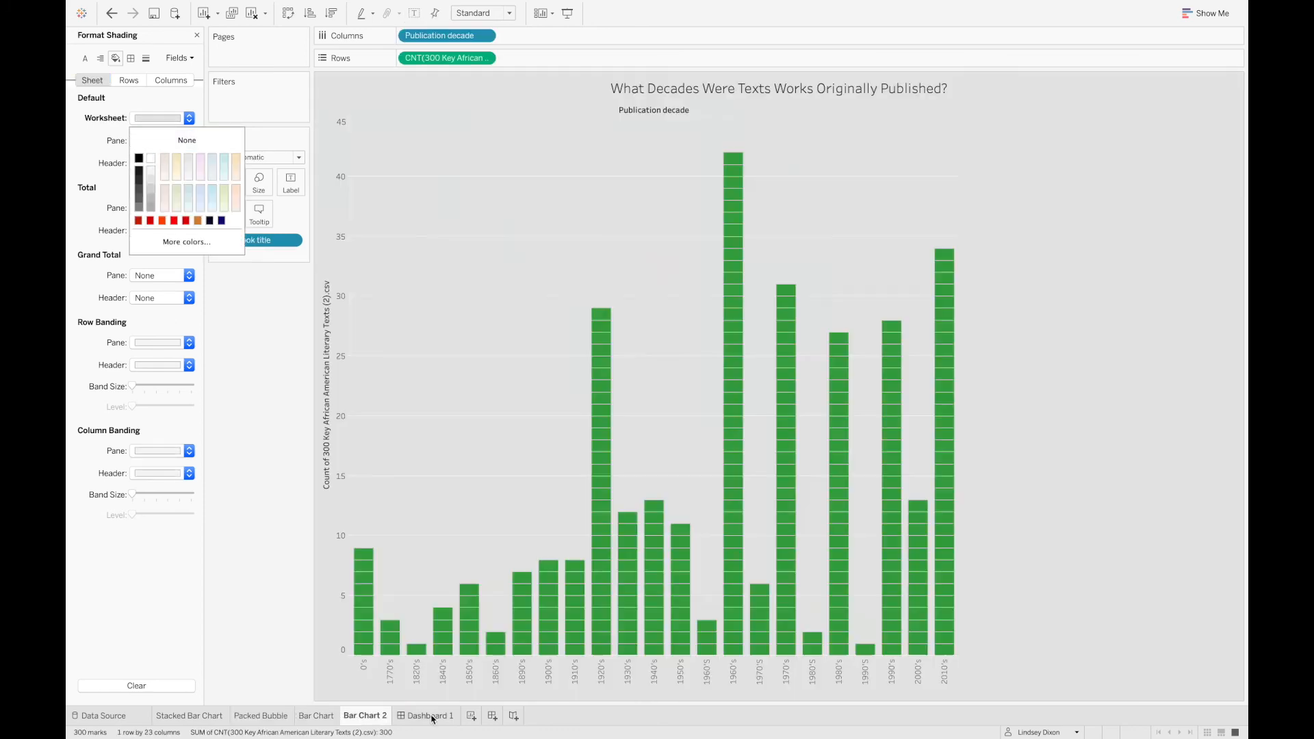
Step: Set the default dashboard shading of Dashboard 1 to the charts' light gray and close the dashboard formatting
click(431, 719)
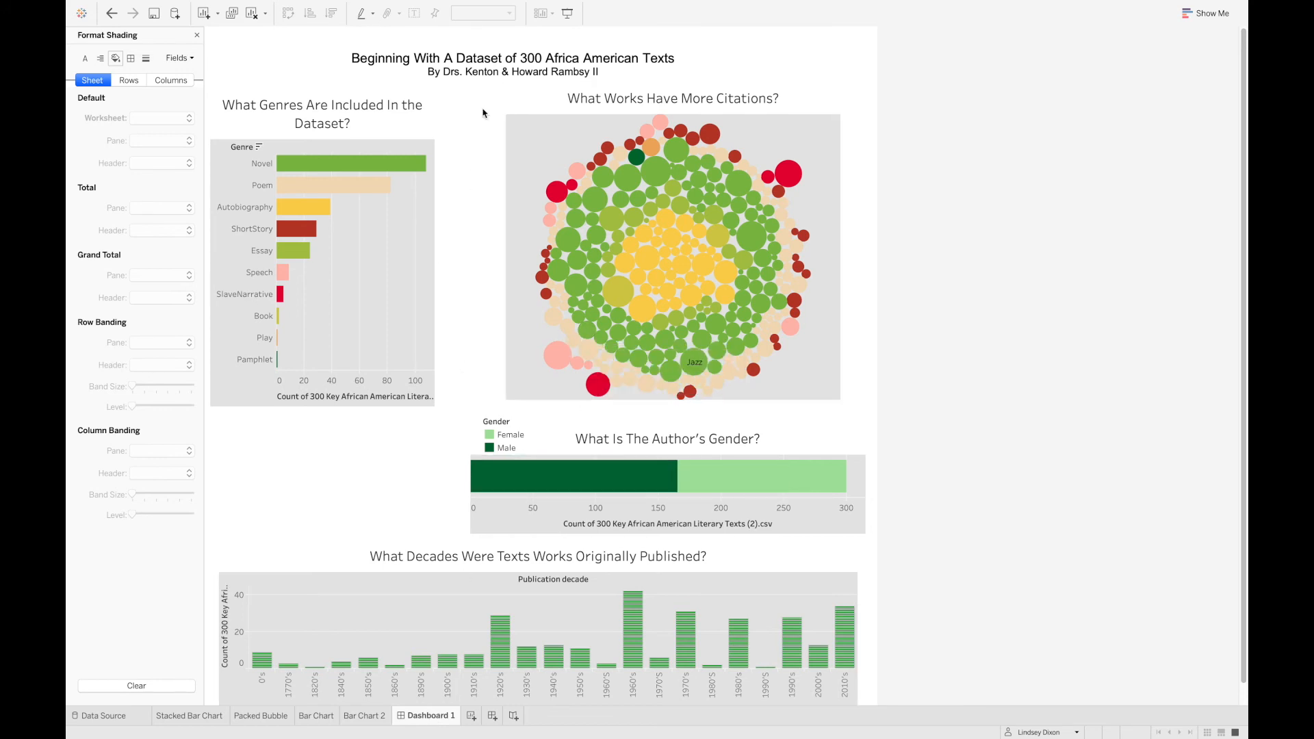
mouse_move(483, 3)
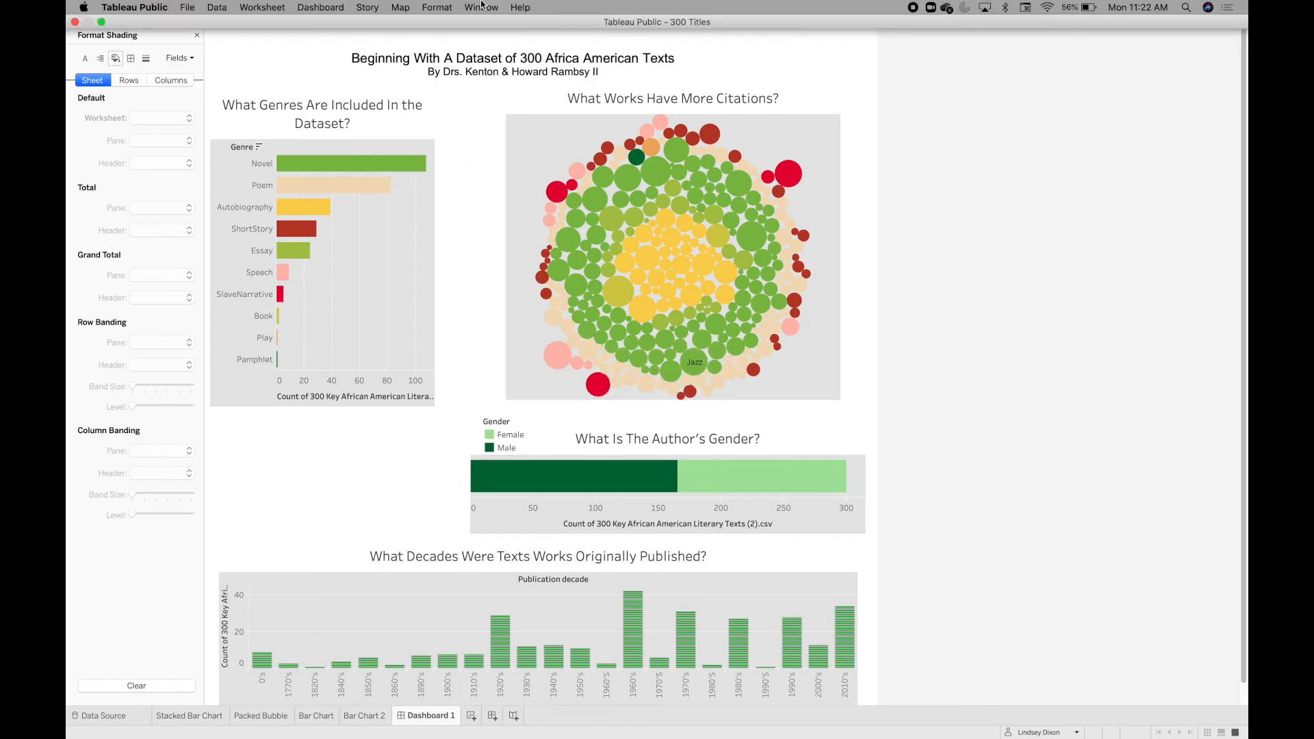
click(438, 8)
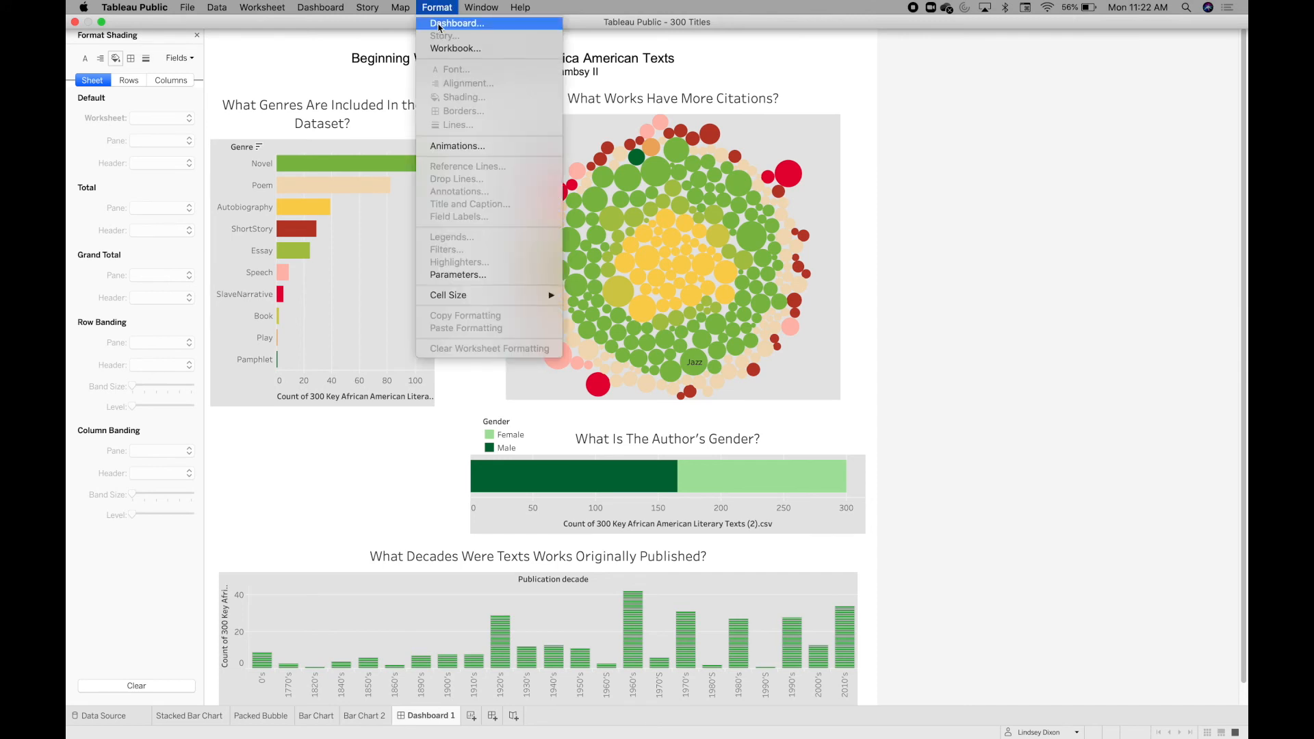
click(438, 25)
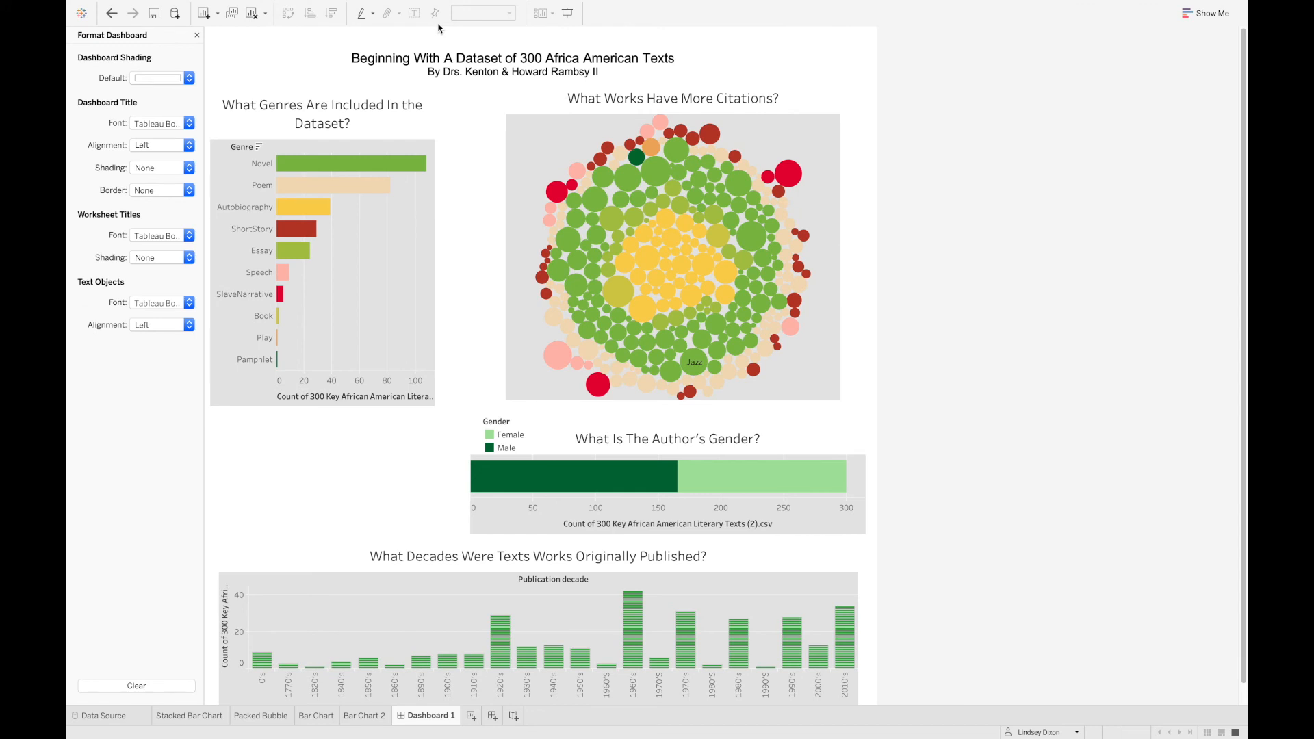
click(175, 80)
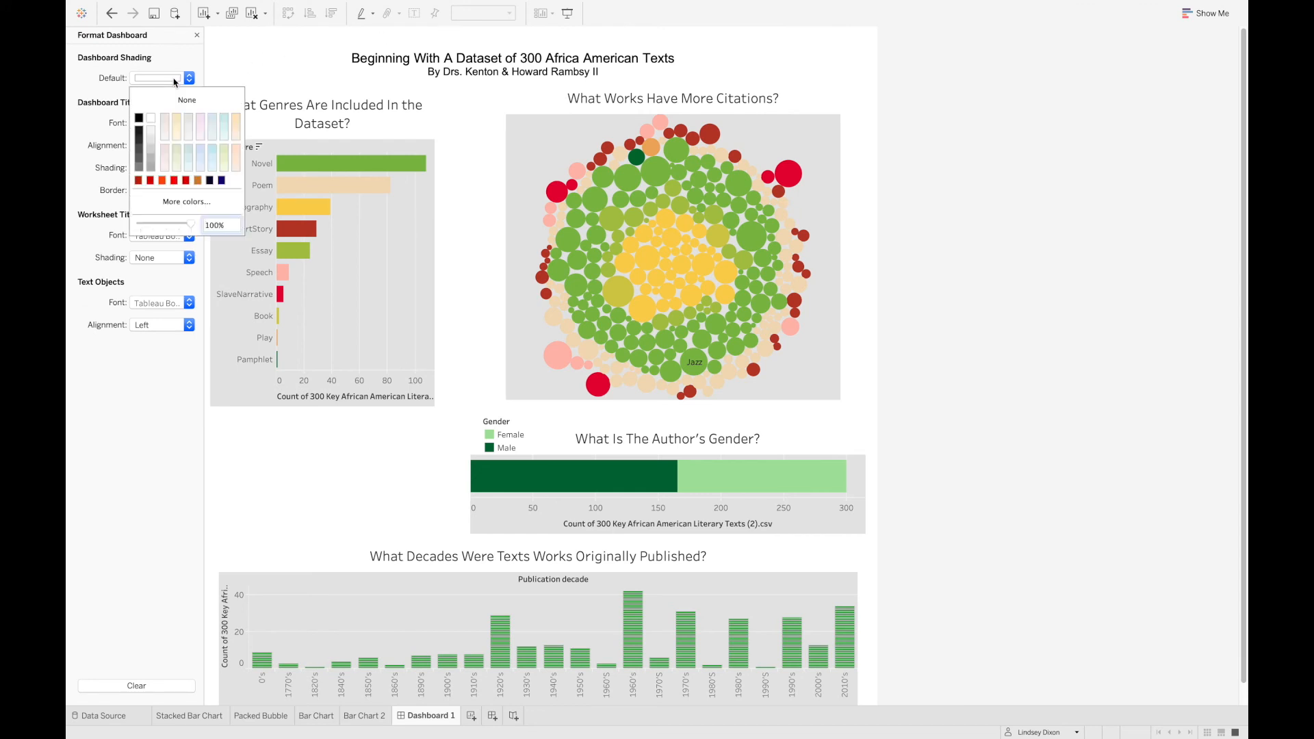
click(151, 141)
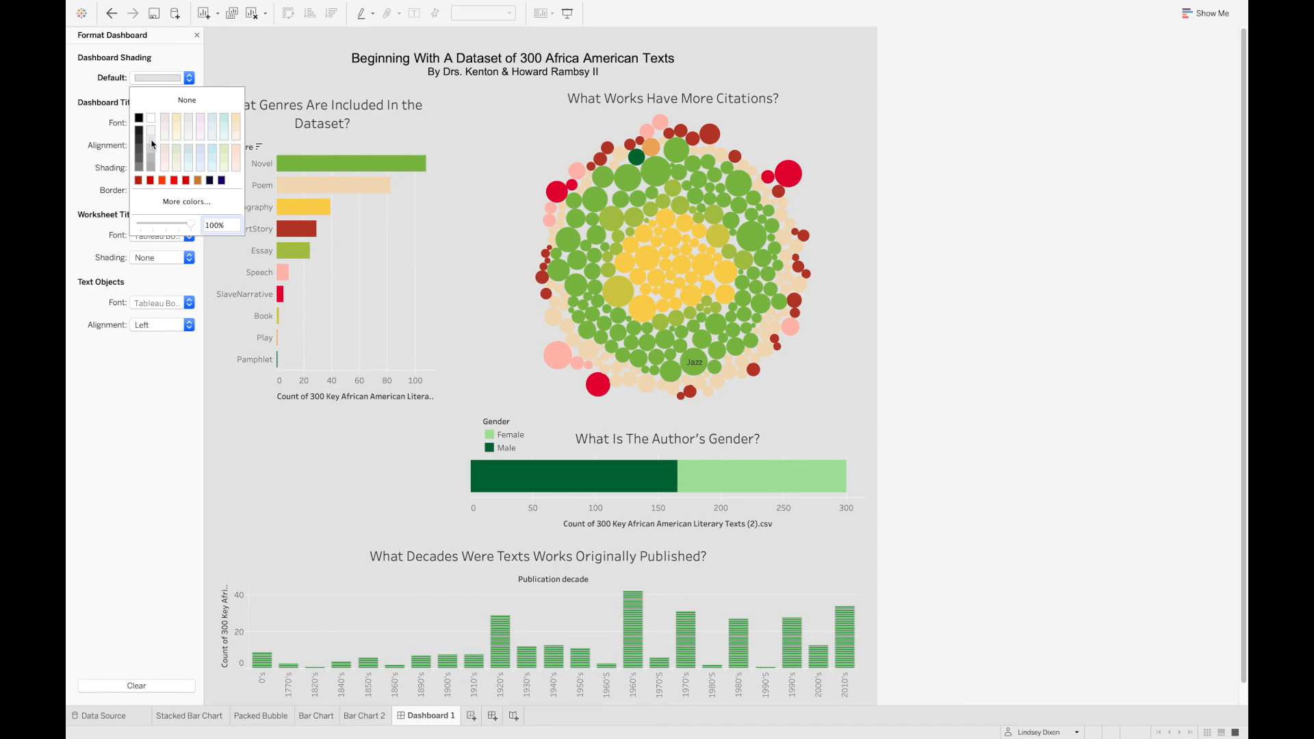
click(334, 484)
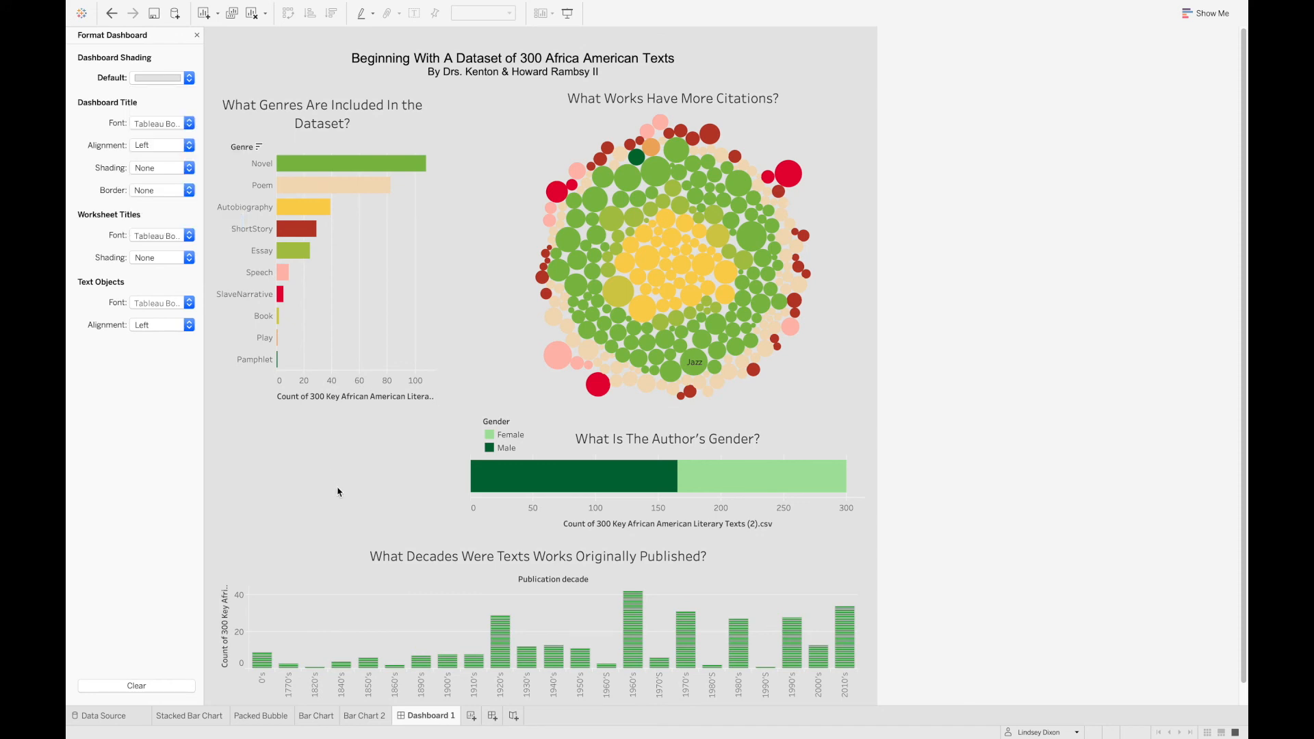
click(197, 35)
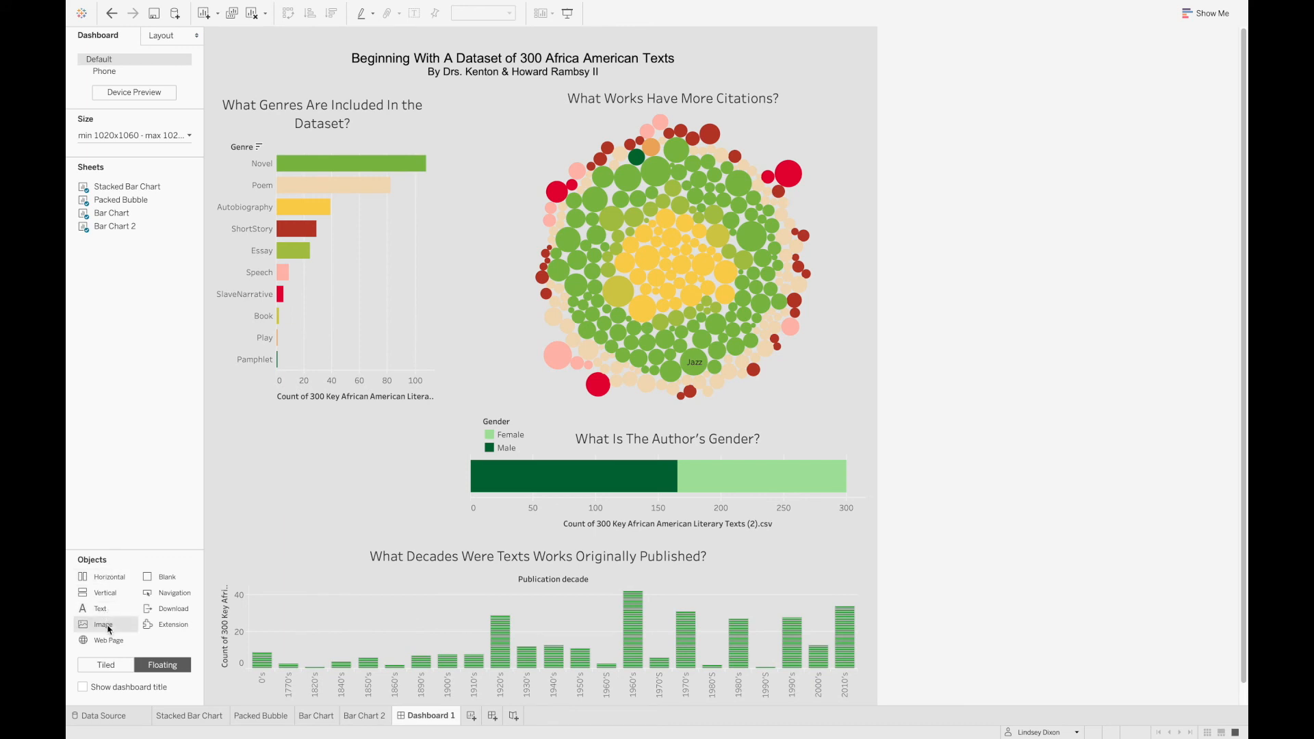
Step: Add a floating image object to the dashboard using the 300 Titles Image file from Downloads, fitted to its frame
double_click(107, 626)
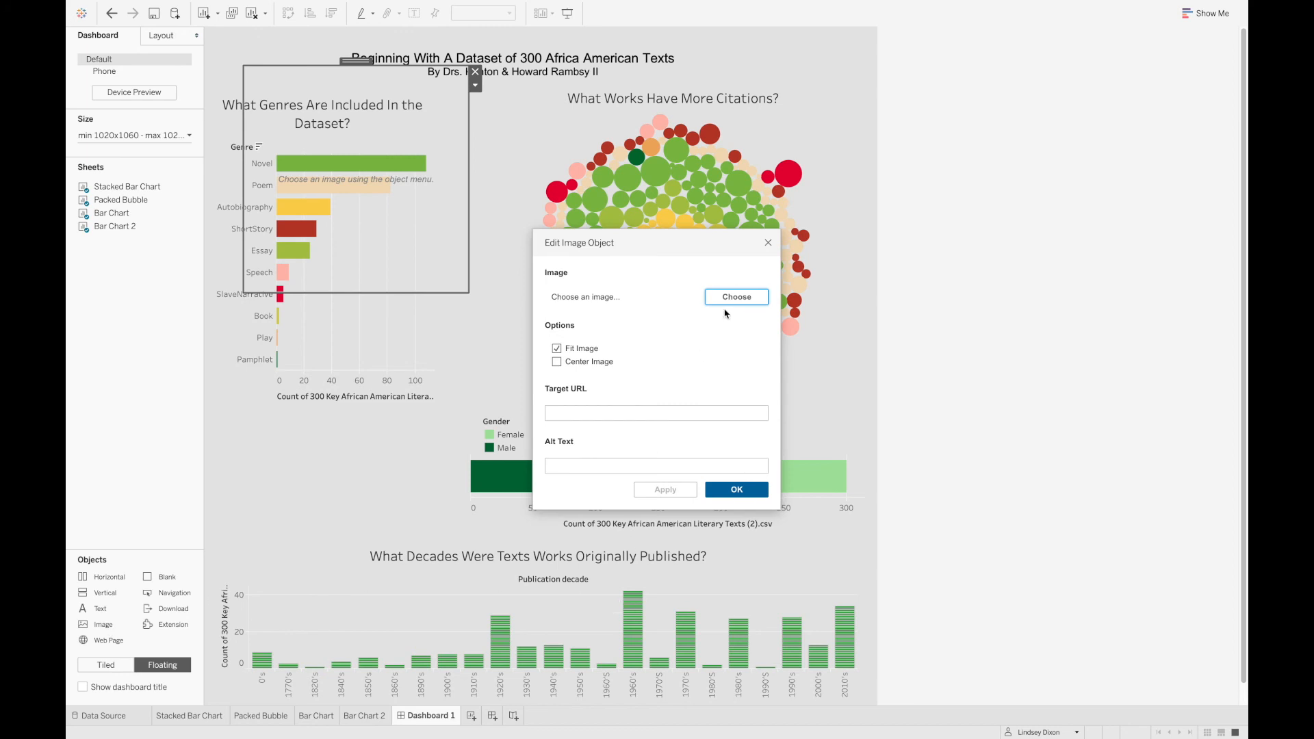
click(732, 304)
click(732, 303)
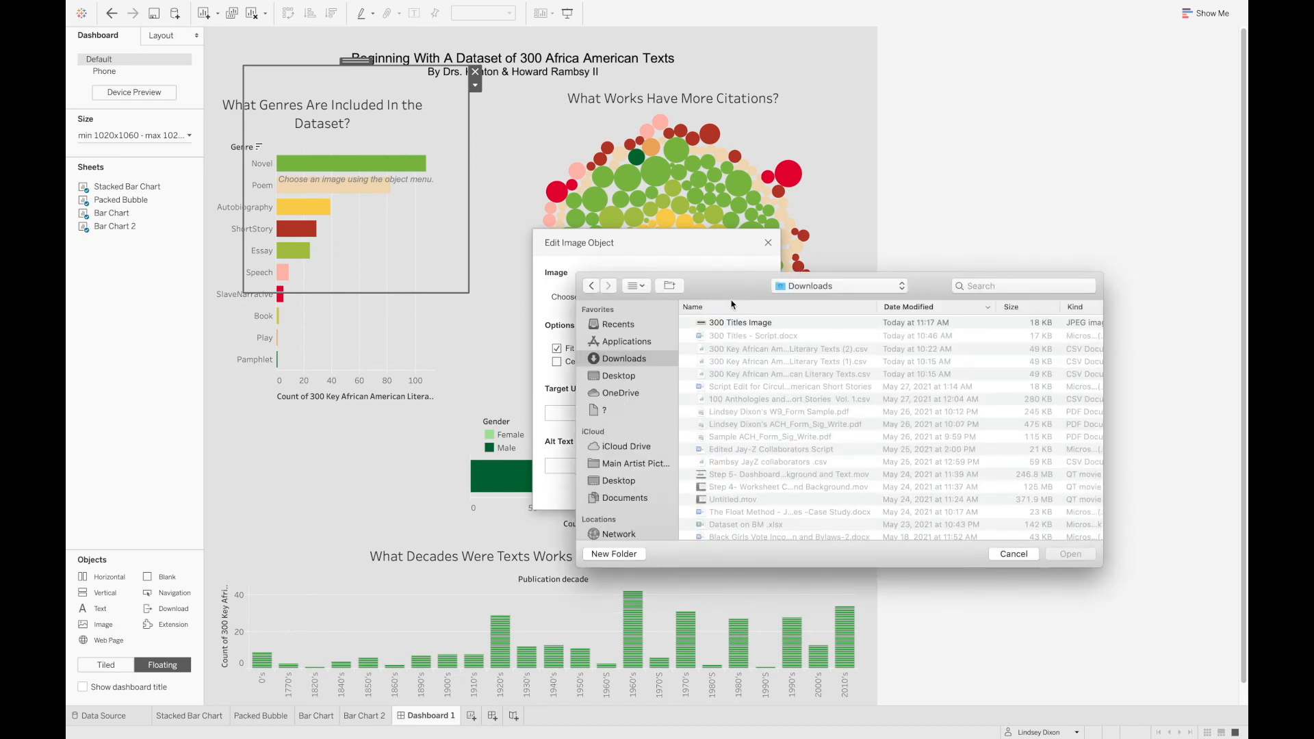
click(780, 324)
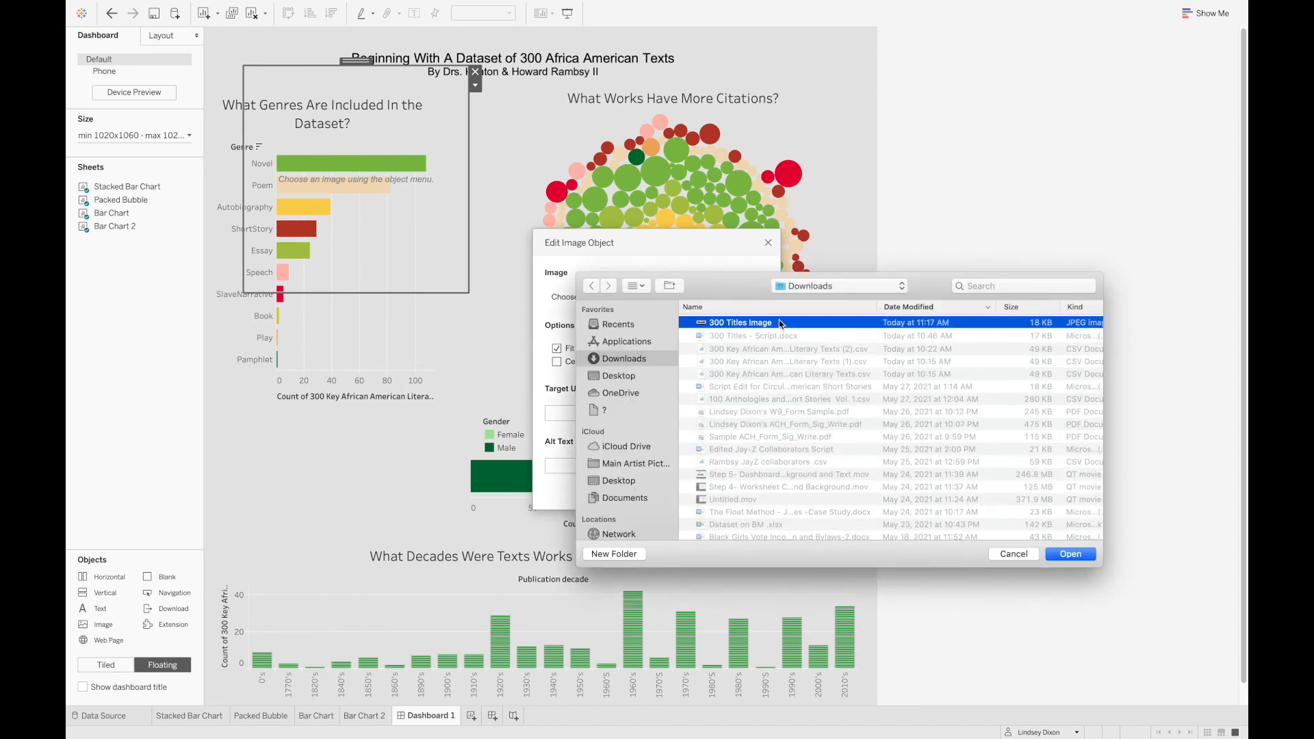
click(1071, 554)
click(735, 486)
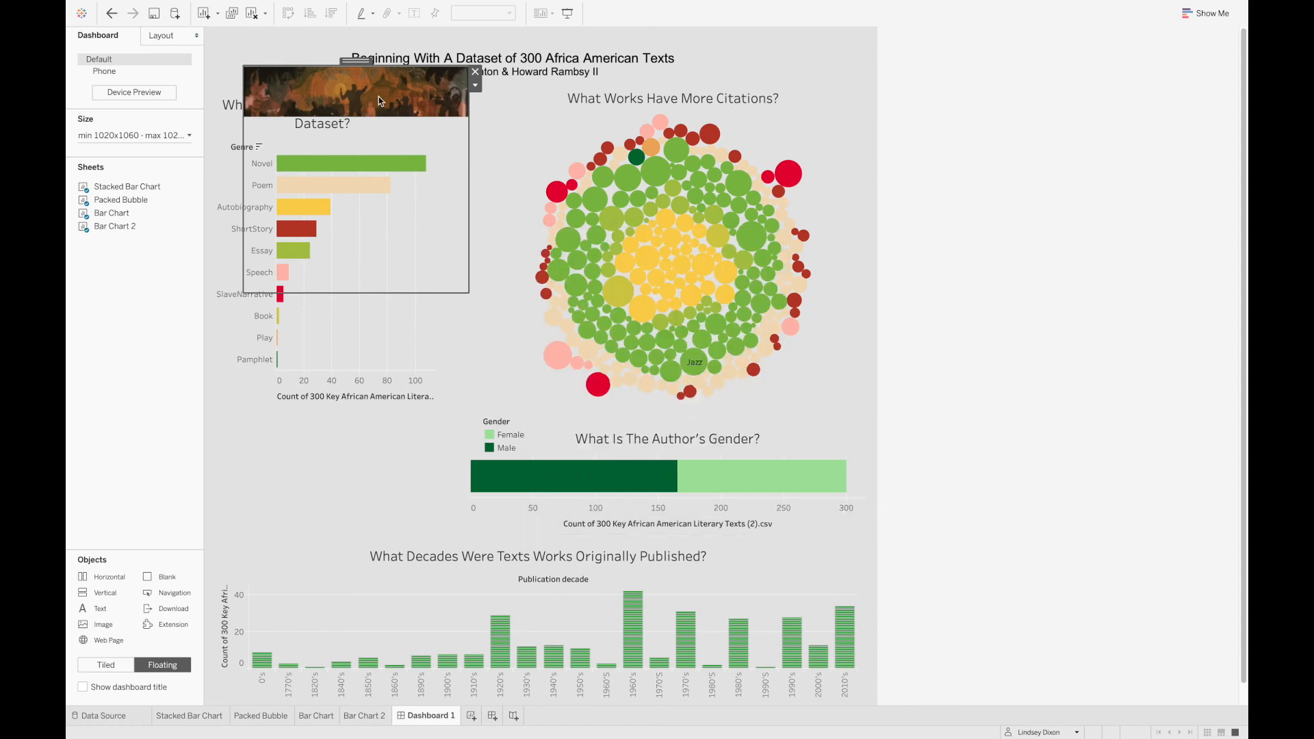
Step: Shorten the image's frame and move the genre bar chart down clear of the picture
drag(408, 291, 428, 159)
click(226, 104)
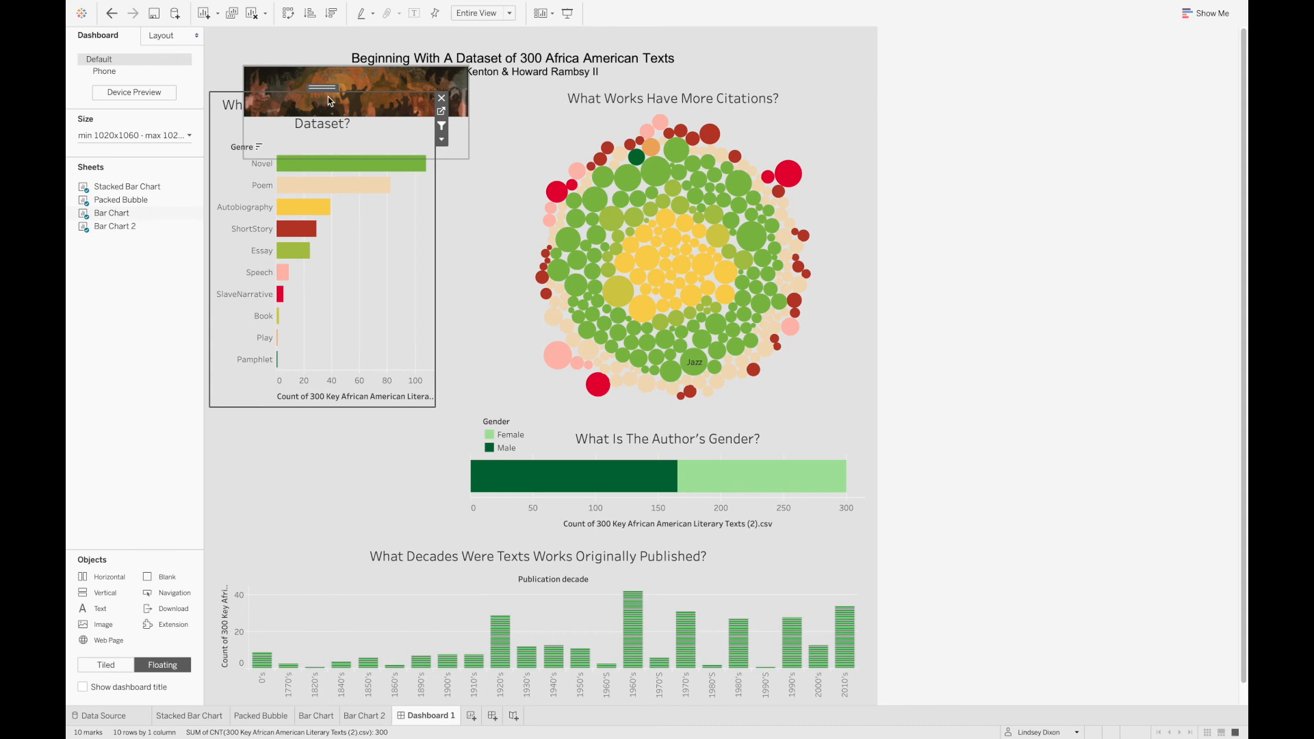
drag(320, 132, 326, 220)
click(767, 449)
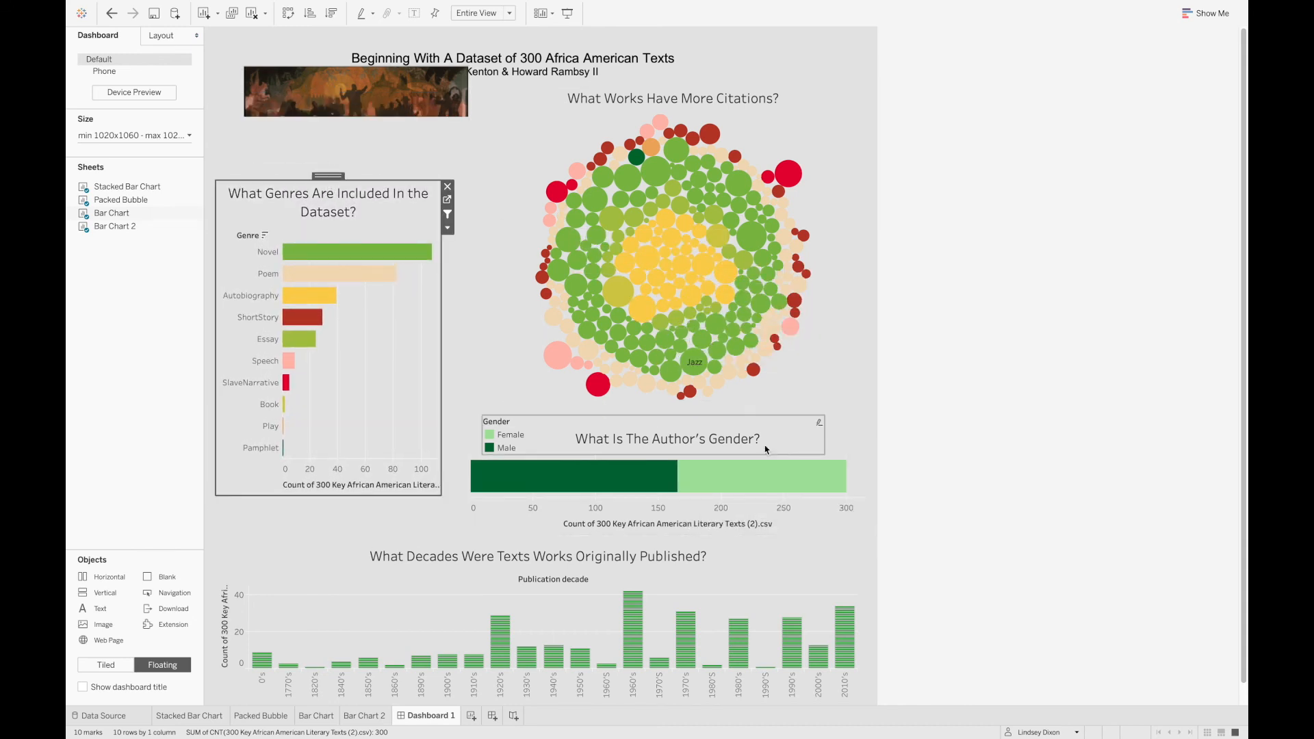
Step: Move the Gender legend off the bubble chart to just above the start of the author gender bar
click(710, 134)
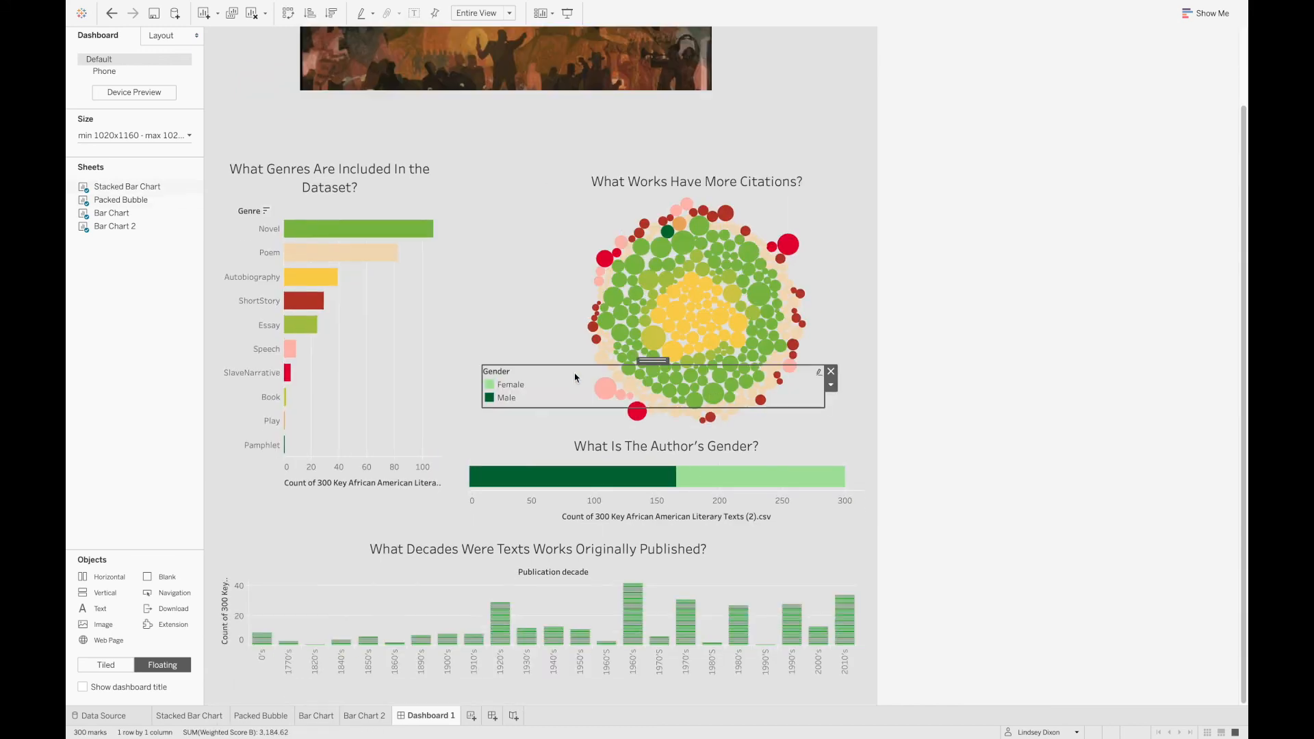
drag(651, 361, 639, 418)
click(501, 329)
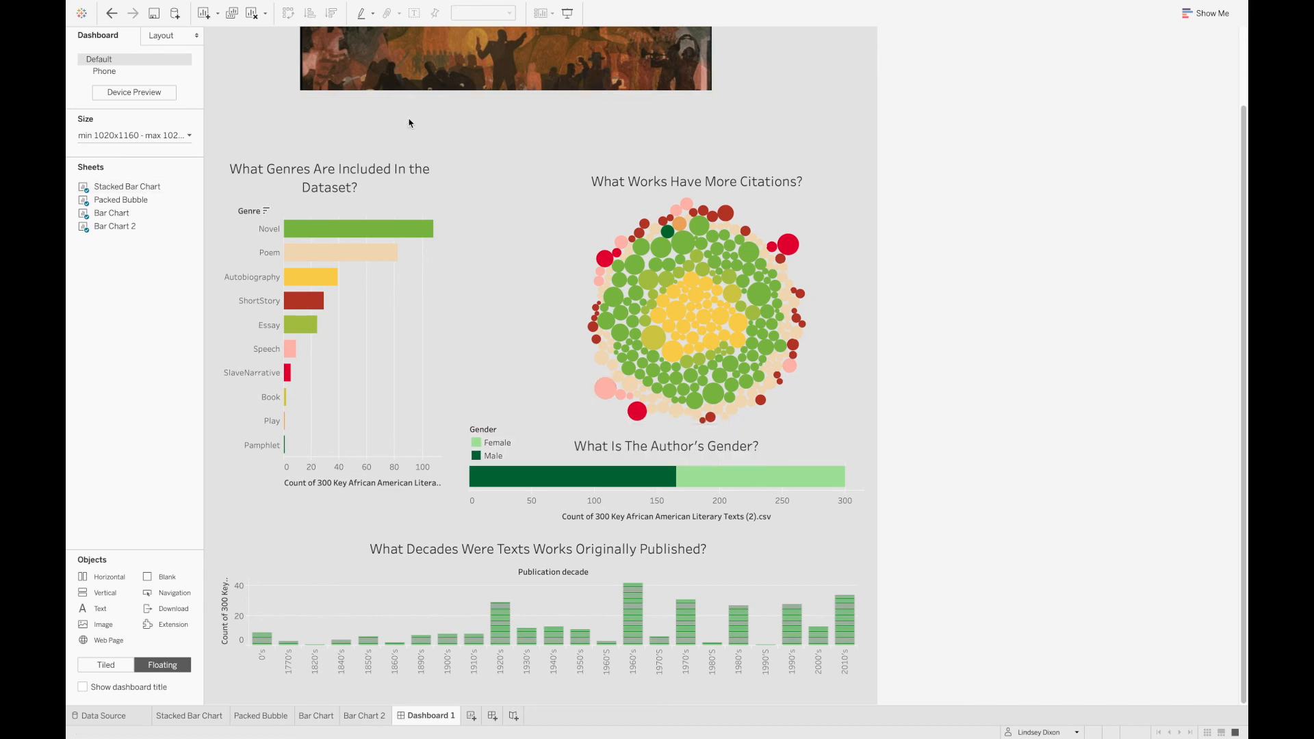
scroll(410, 123, up, 3)
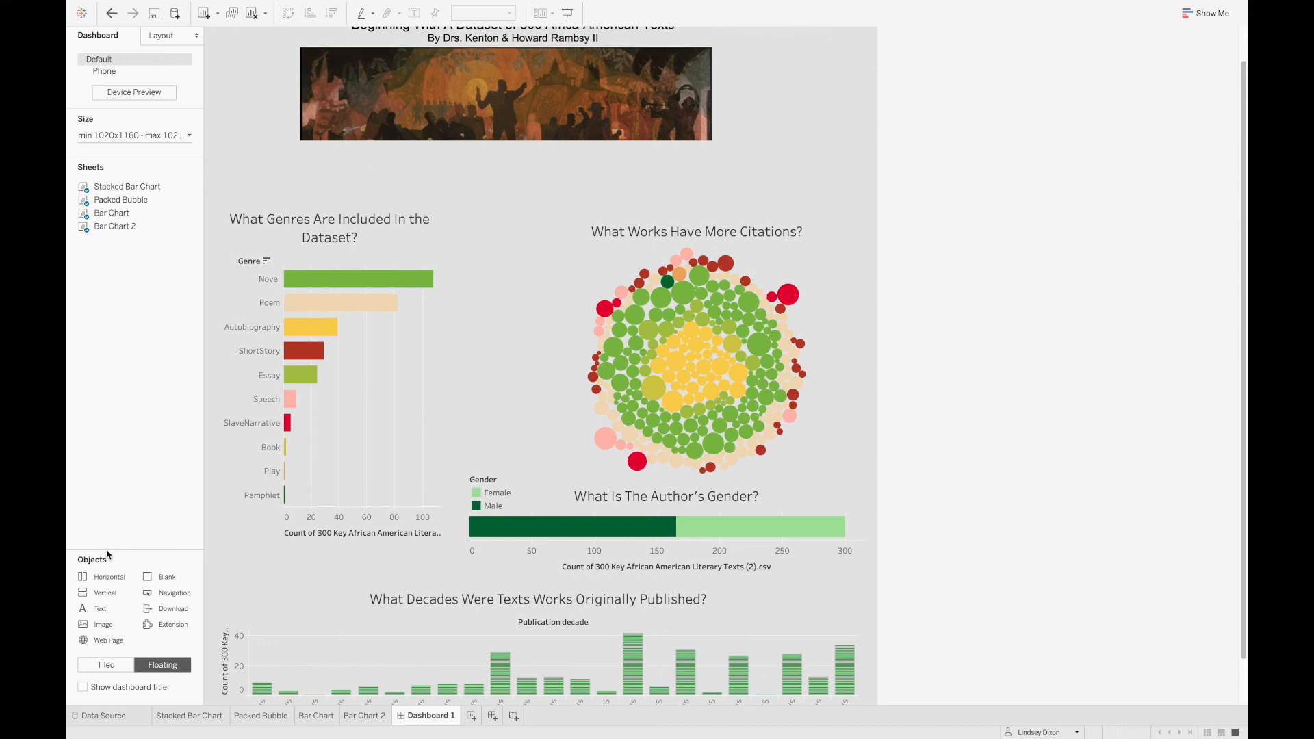
double_click(102, 610)
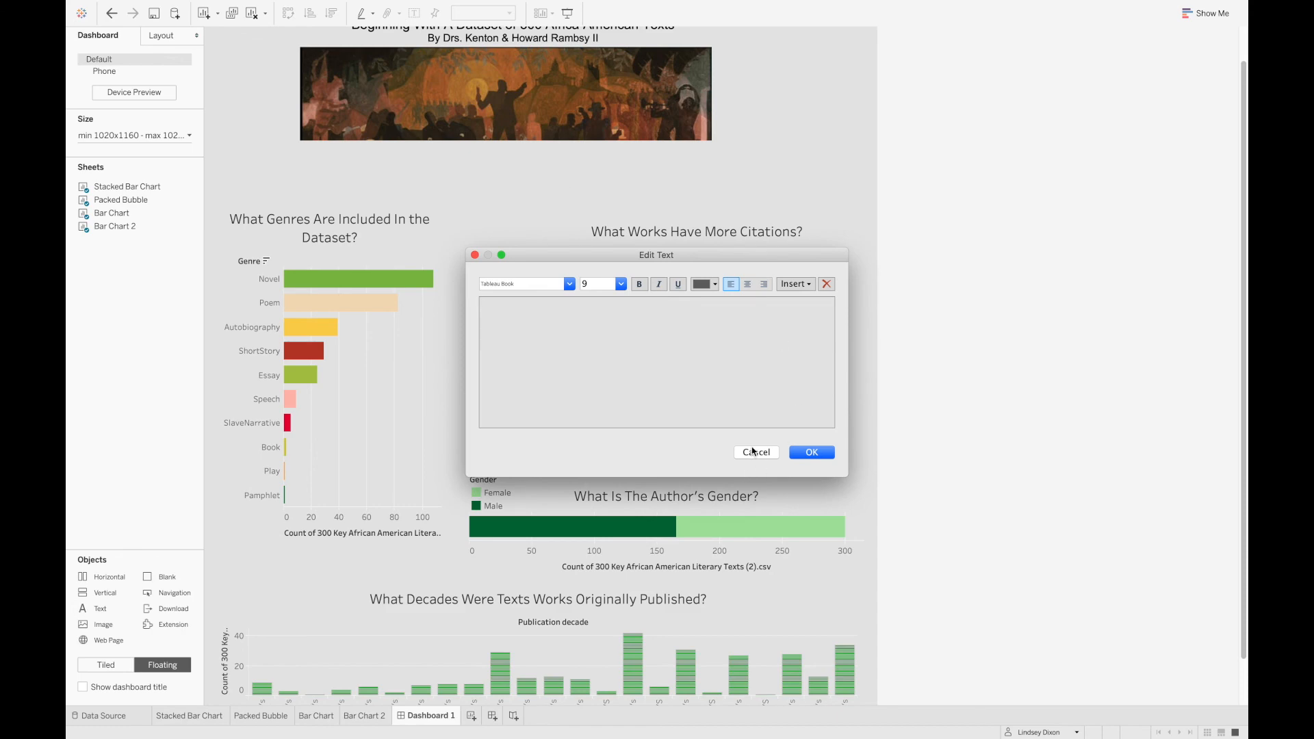
click(753, 452)
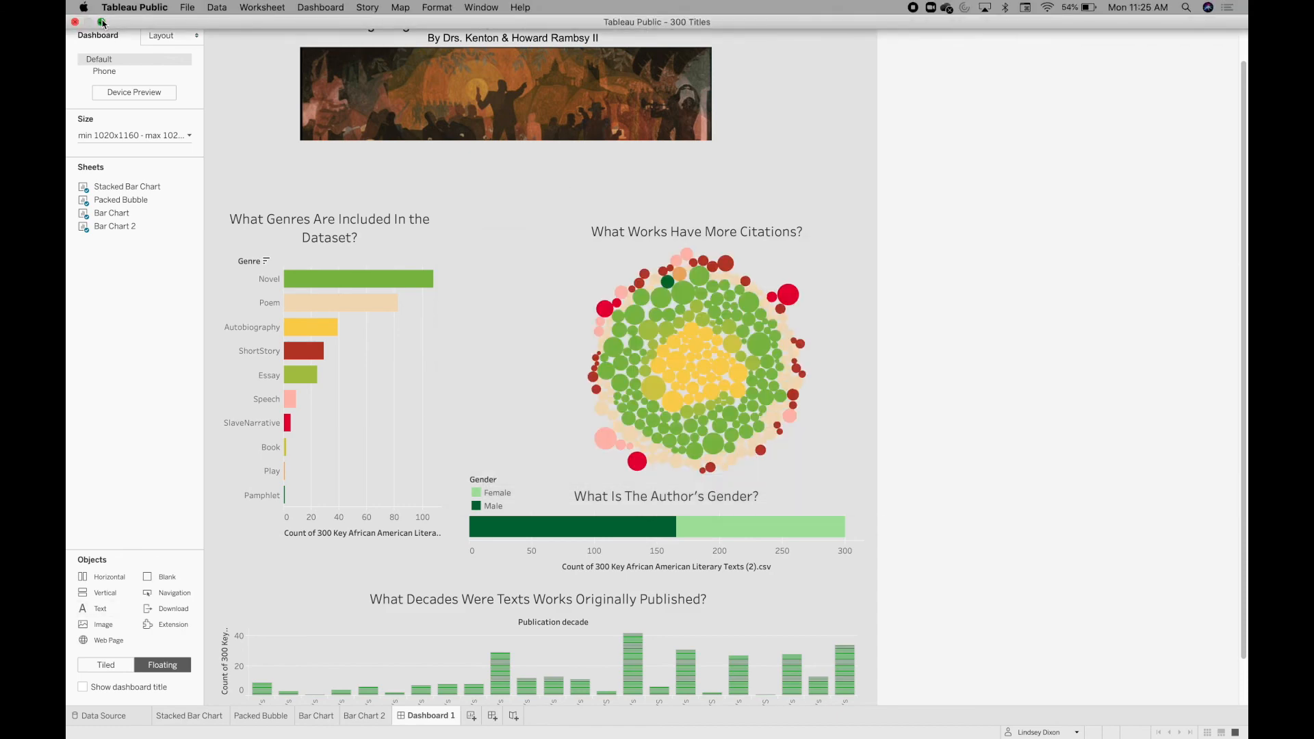
Step: Copy the two description paragraphs from the 300 Titles Viz document in Safari and paste them into a new text object on Tableau's dashboard
click(103, 24)
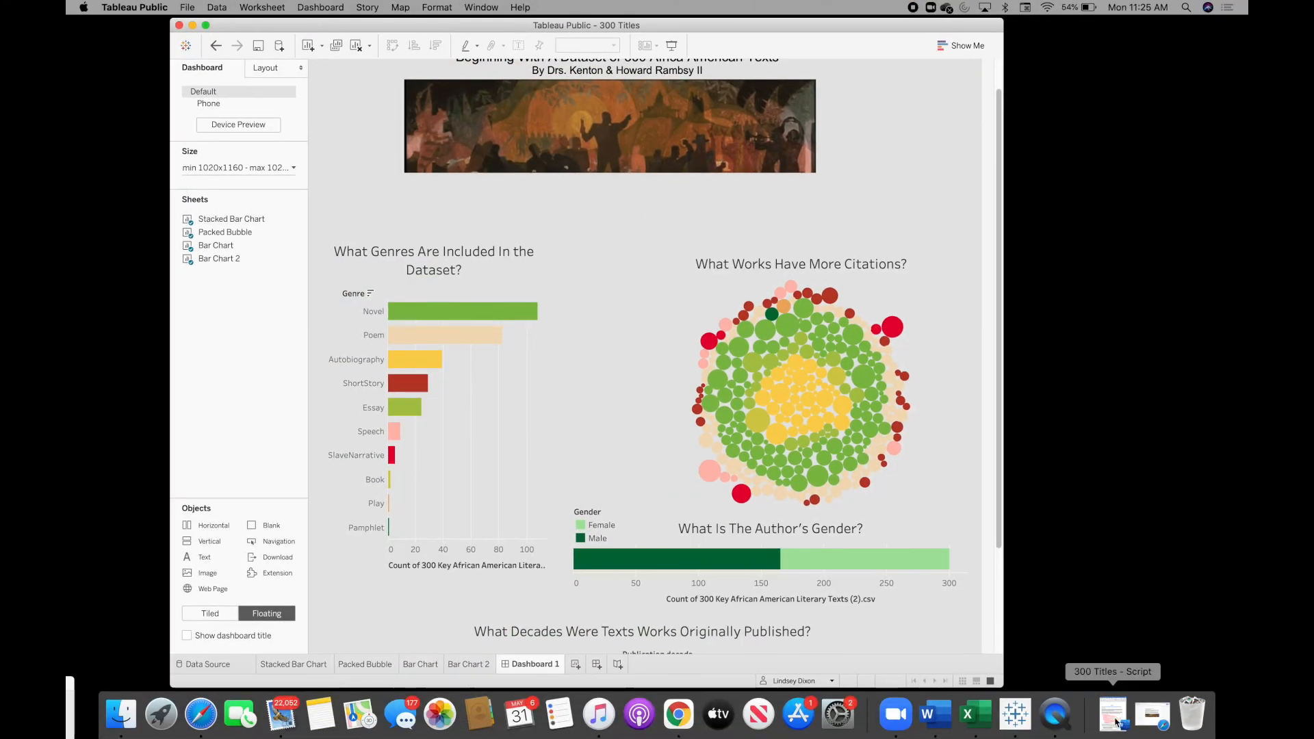
click(1114, 718)
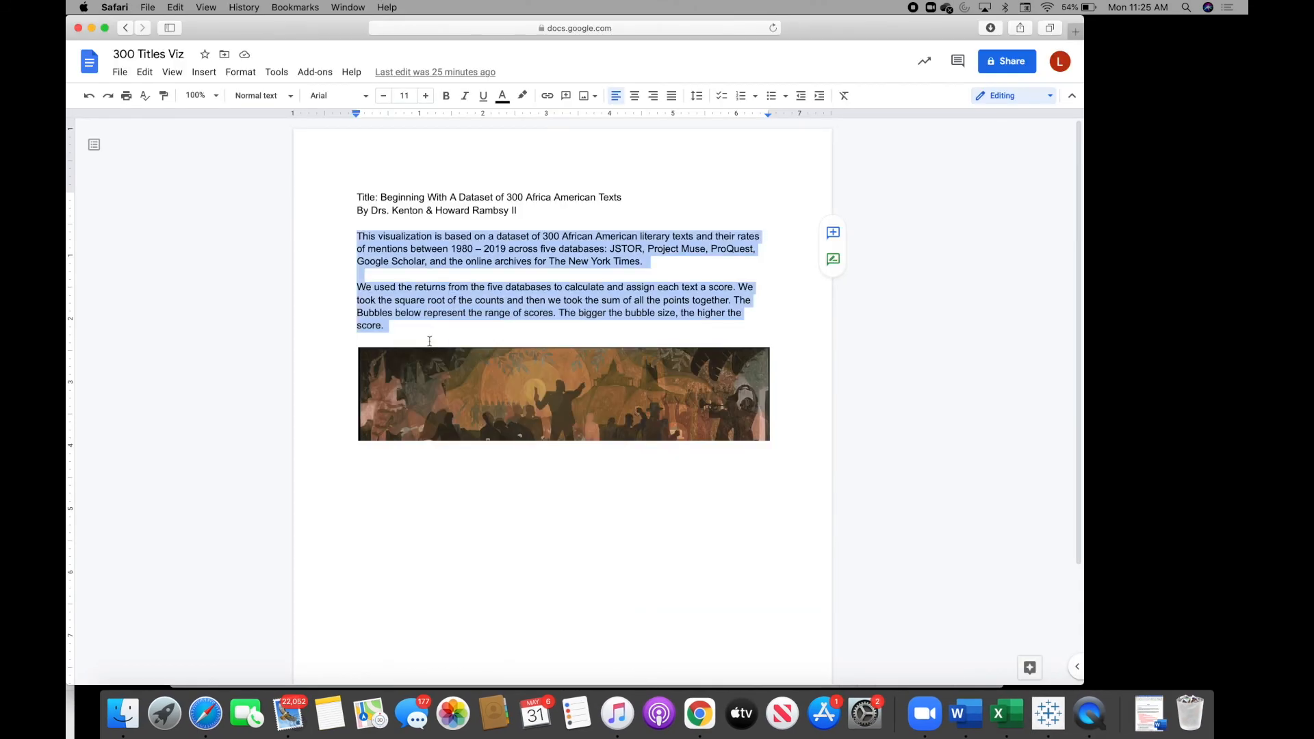
click(92, 28)
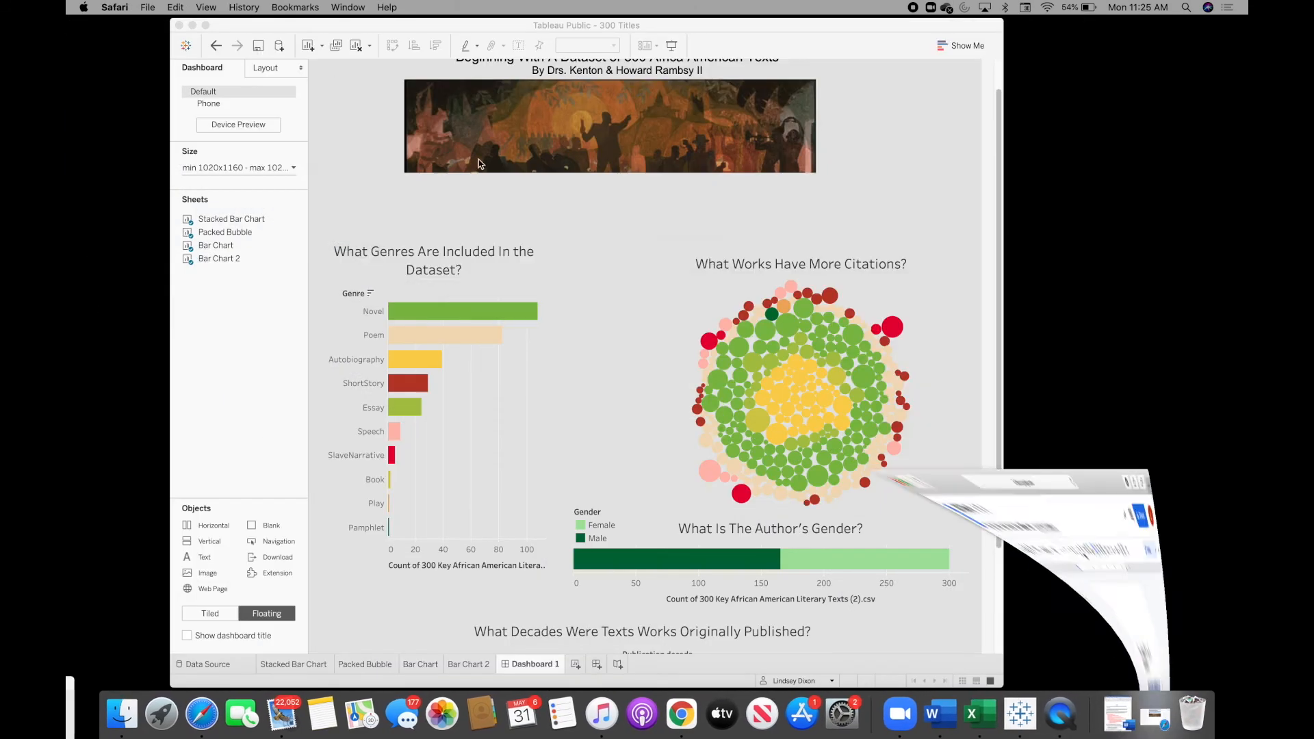
click(205, 562)
double_click(205, 558)
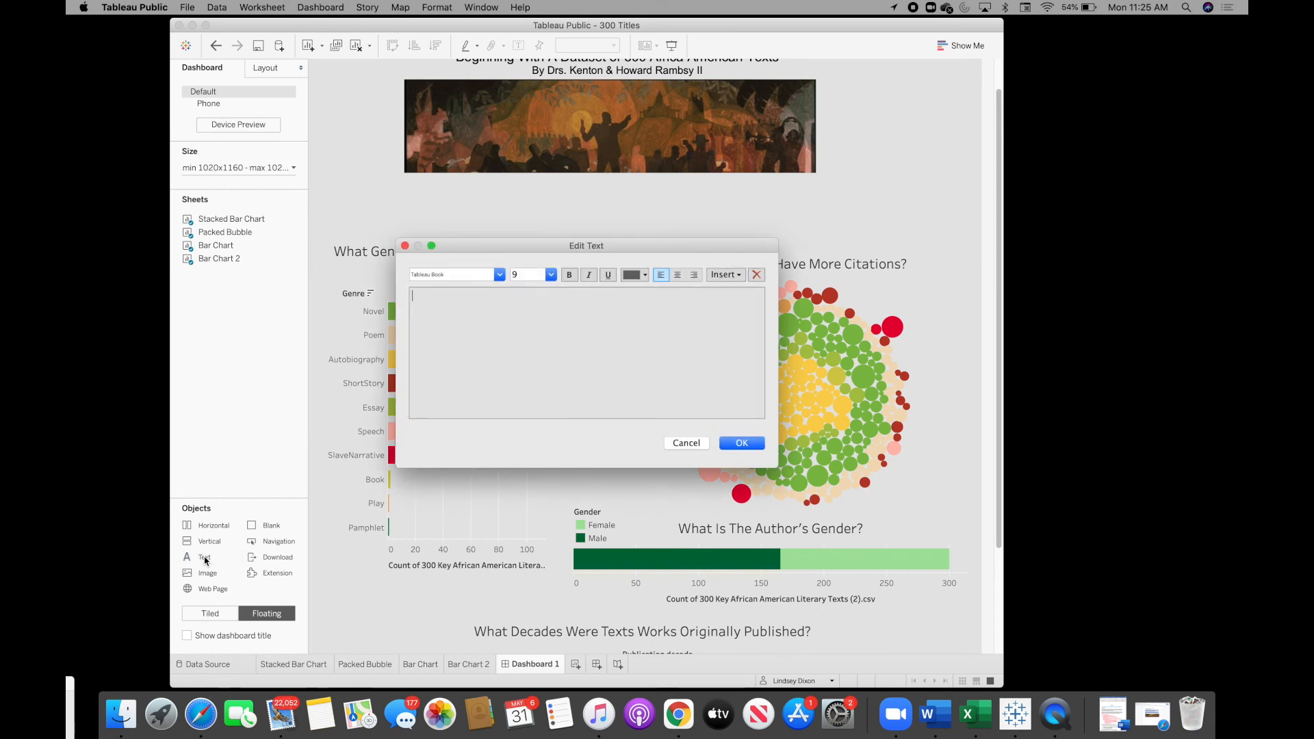
right_click(511, 327)
click(534, 389)
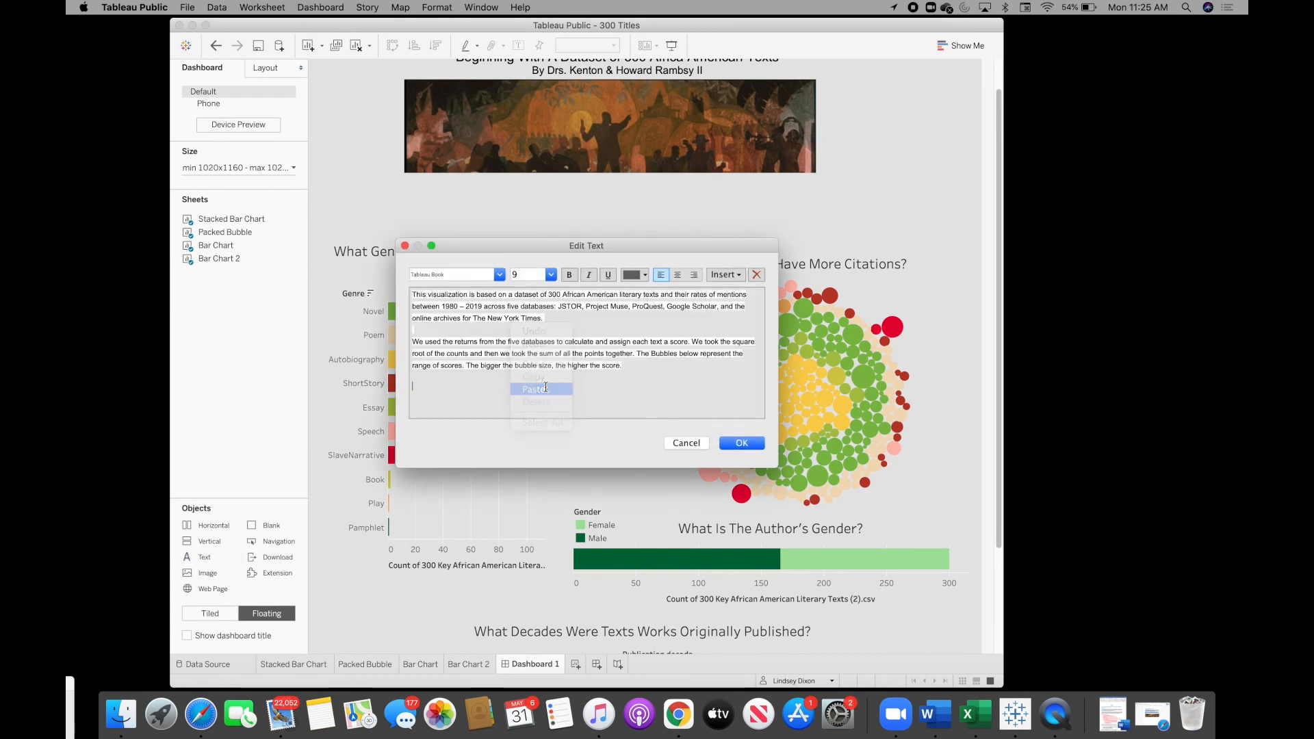
Step: Format the whole description text as 10-point Tableau Book and confirm the text object below the image
drag(635, 370, 402, 293)
click(529, 275)
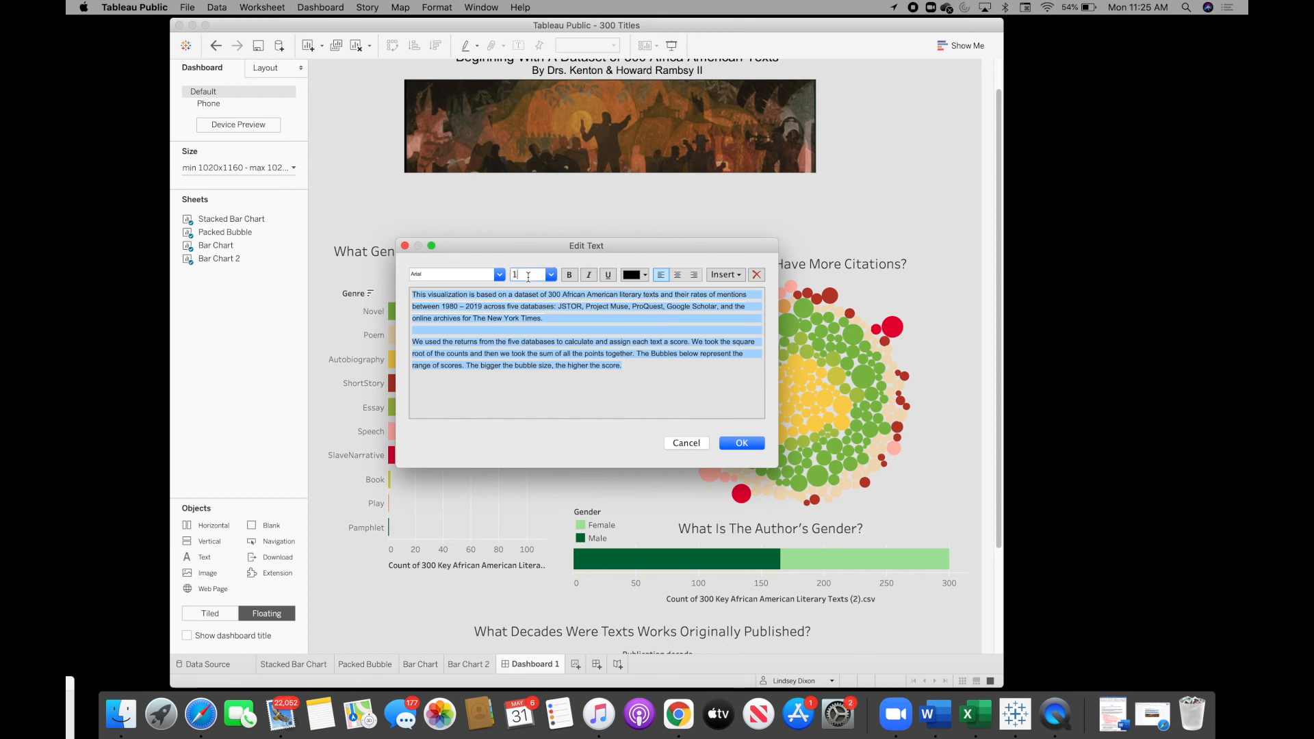
text(10)
key(Return)
click(452, 275)
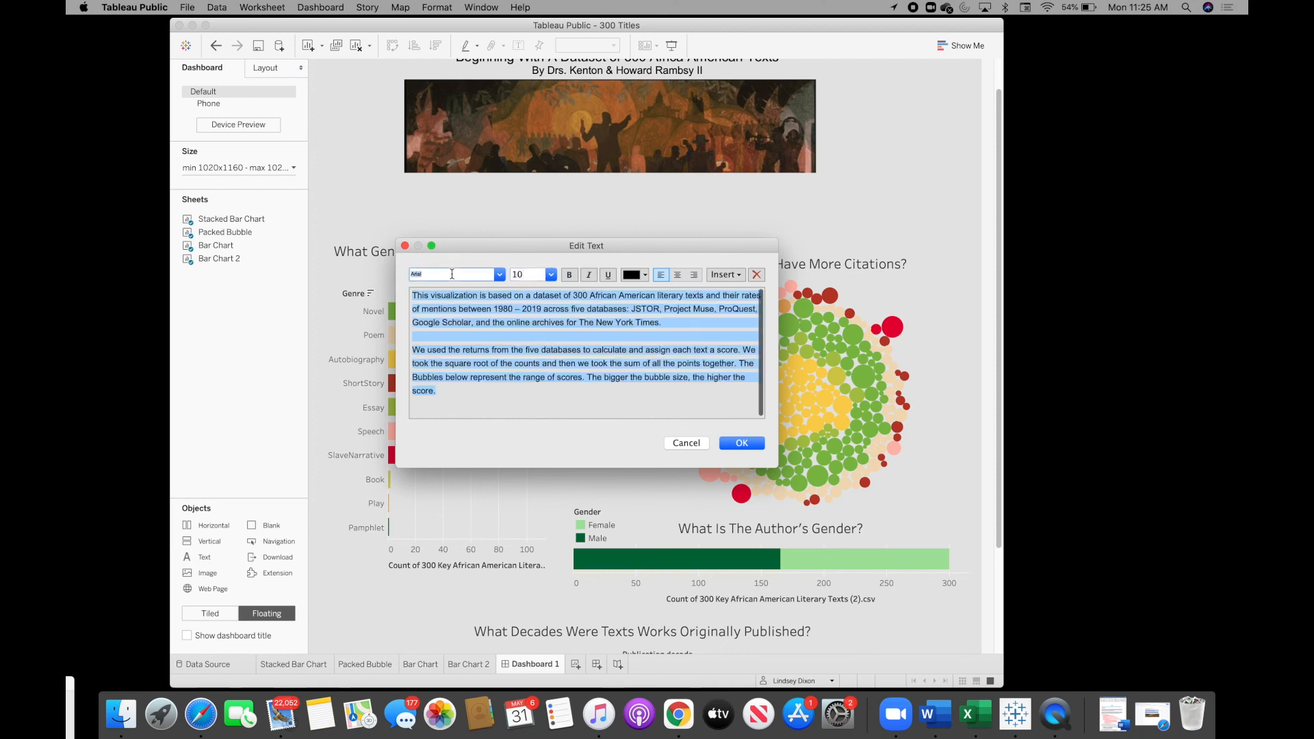
key(Return)
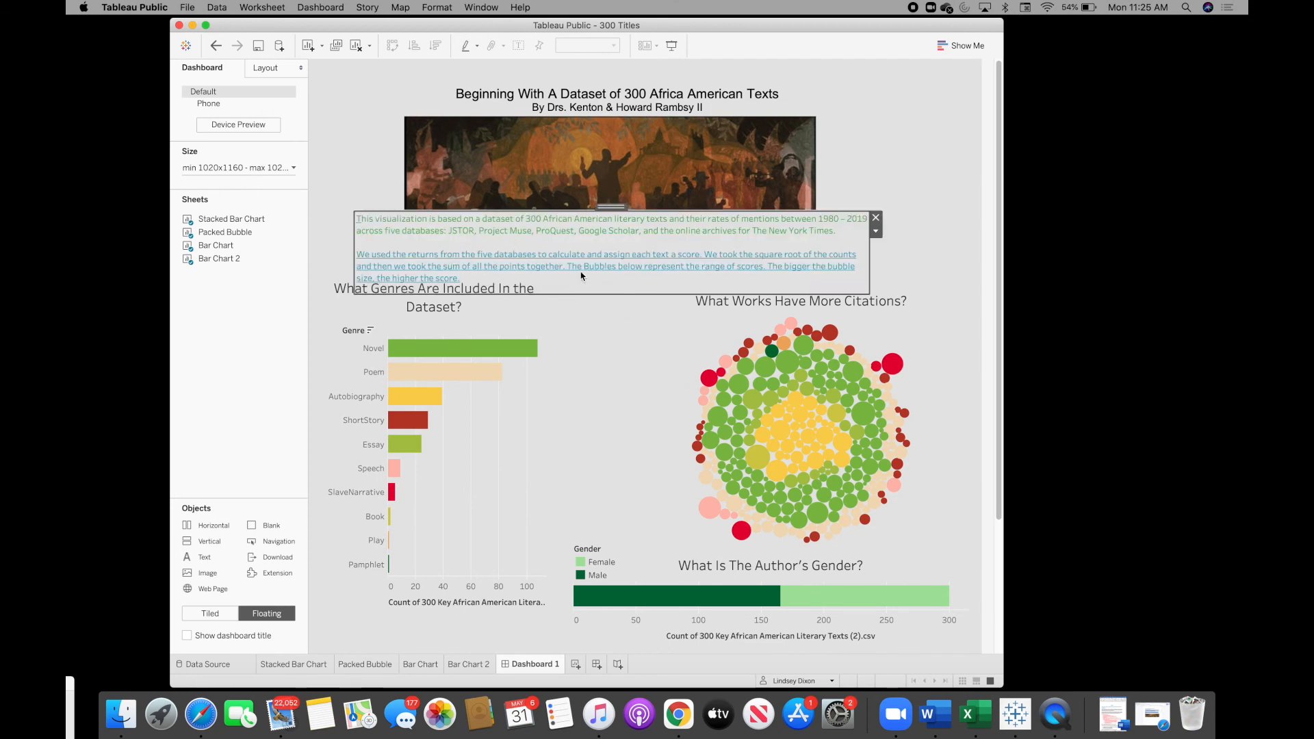
double_click(590, 285)
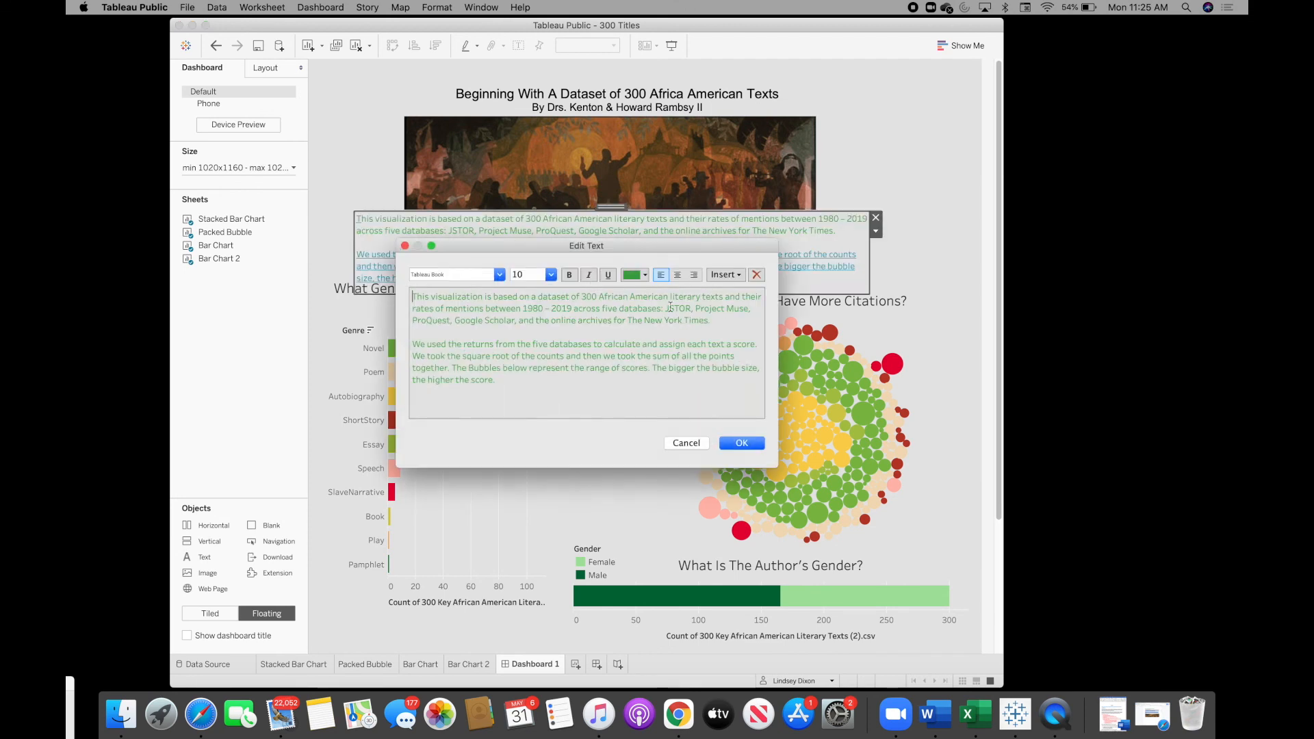
click(748, 449)
click(569, 336)
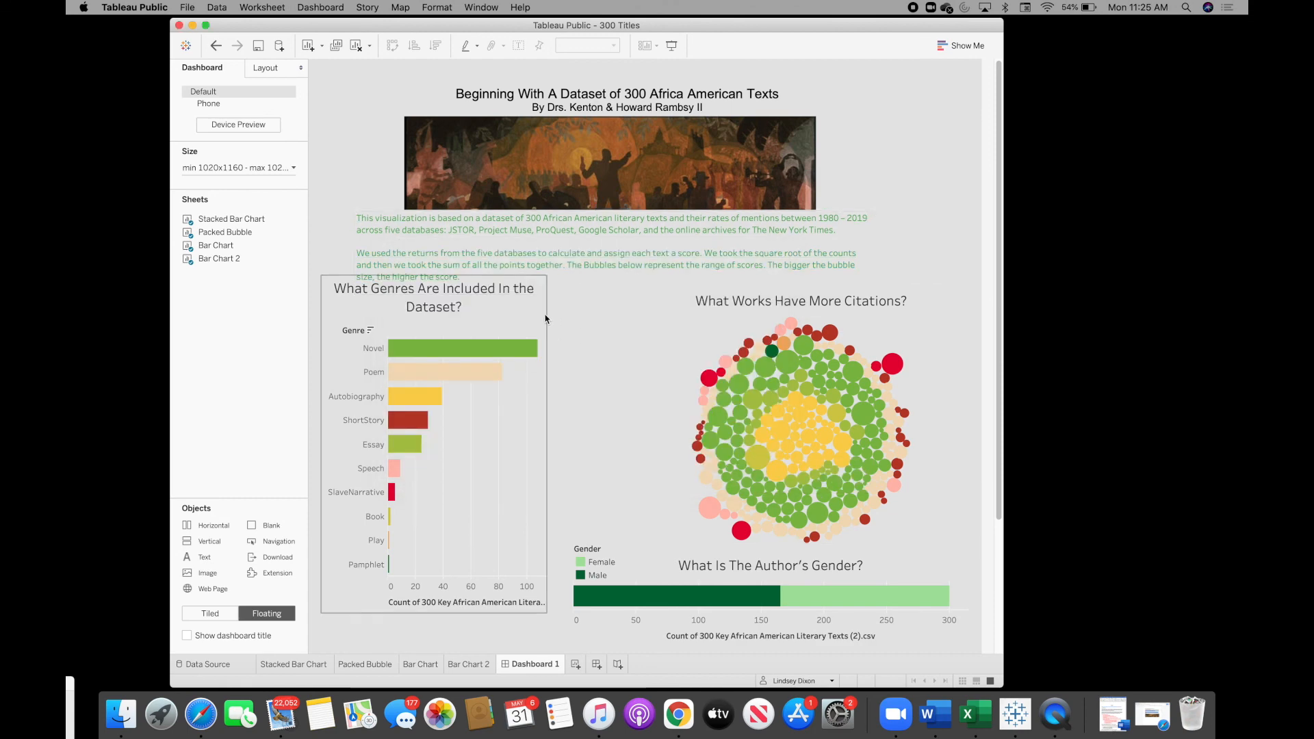
Step: Lower the genre bar chart's upper edge below the description, extend its lower edge toward the decades chart, and widen it slightly
click(545, 314)
drag(475, 273, 479, 288)
scroll(379, 535, down, 5)
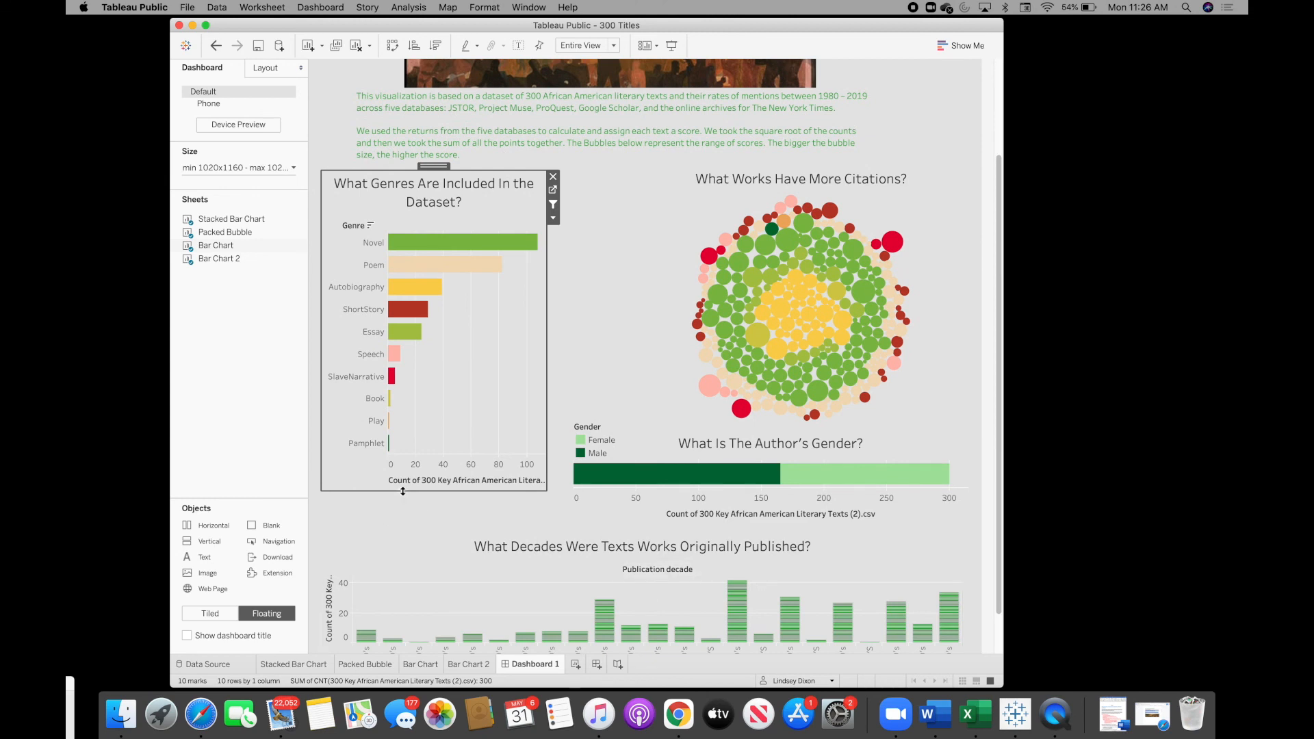
drag(404, 493, 404, 528)
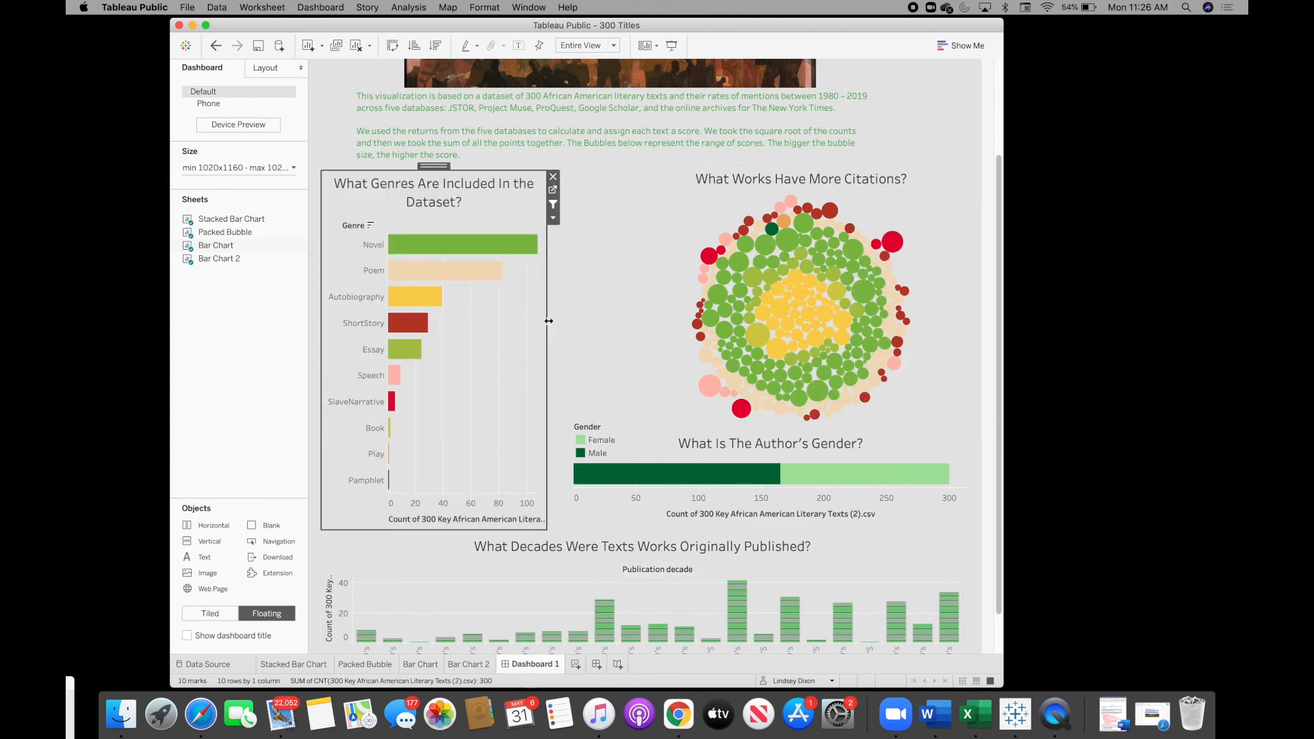
drag(549, 320, 552, 320)
Step: Make the whole description text bold and color it a custom dark green
scroll(602, 287, up, 4)
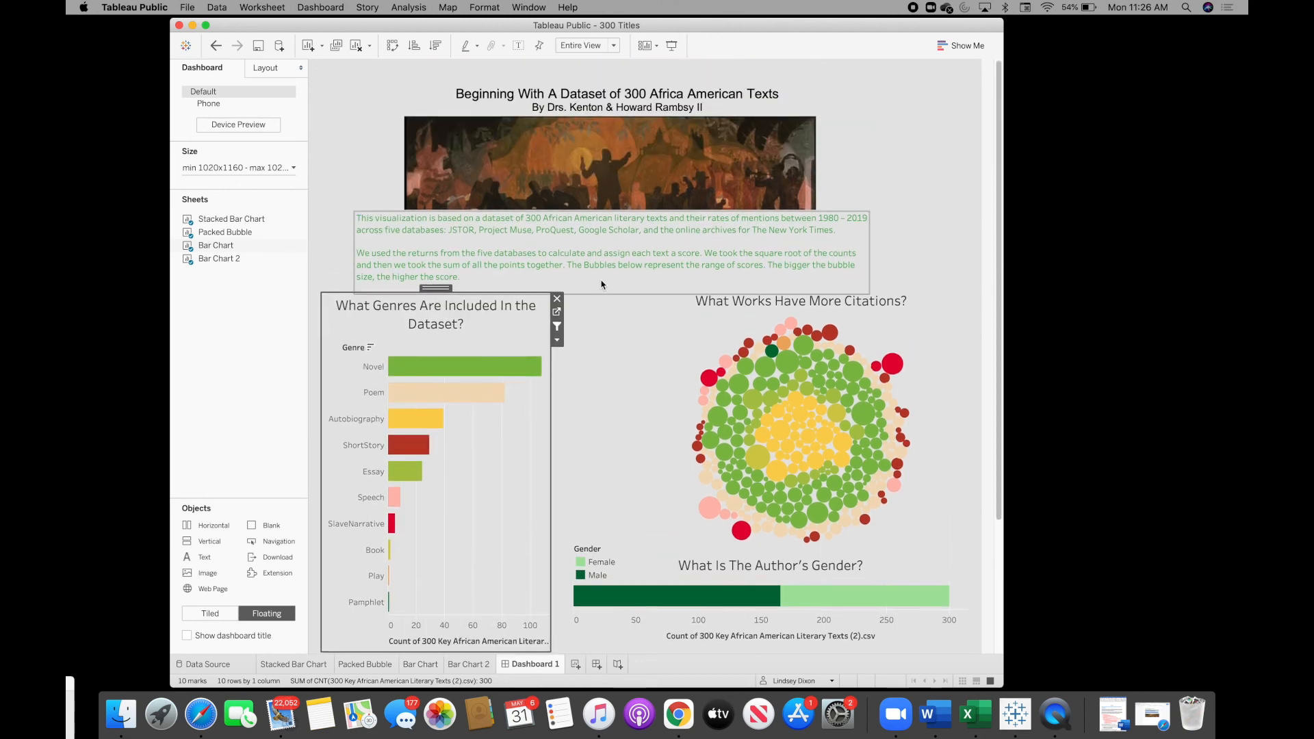
double_click(571, 248)
drag(515, 389, 389, 292)
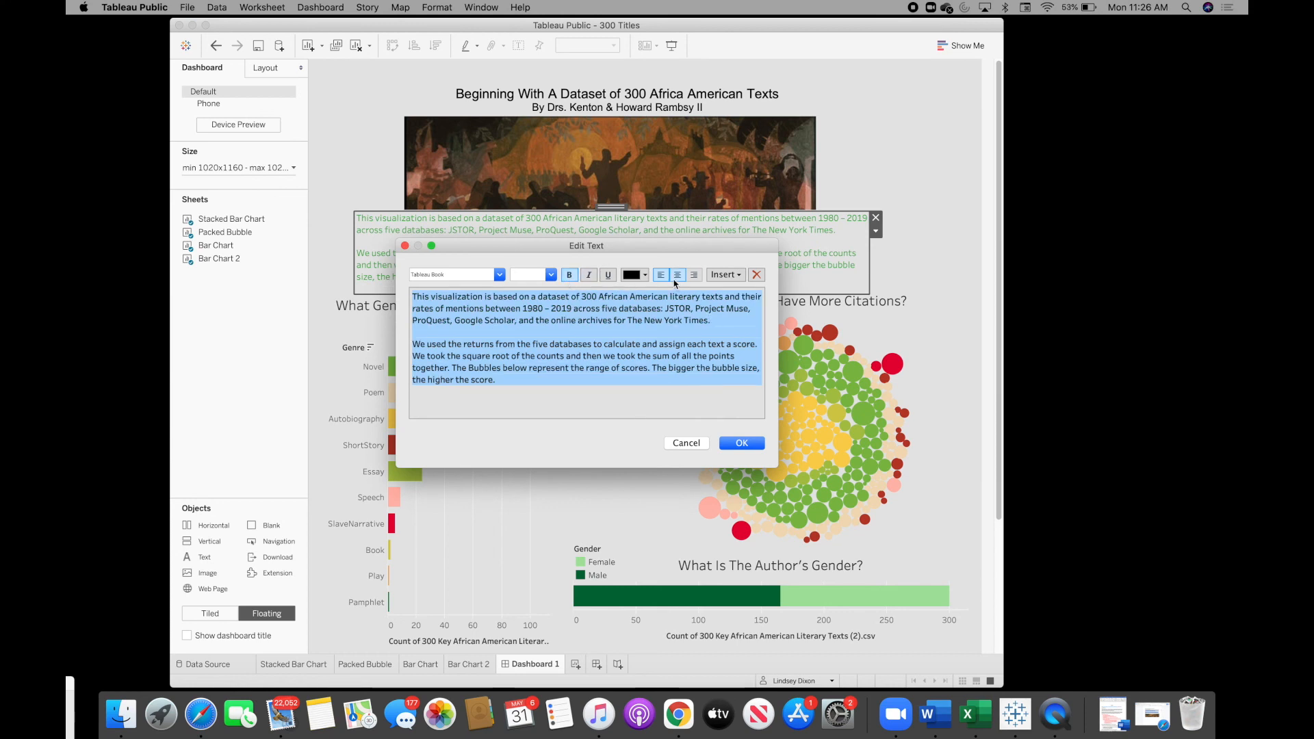
click(643, 275)
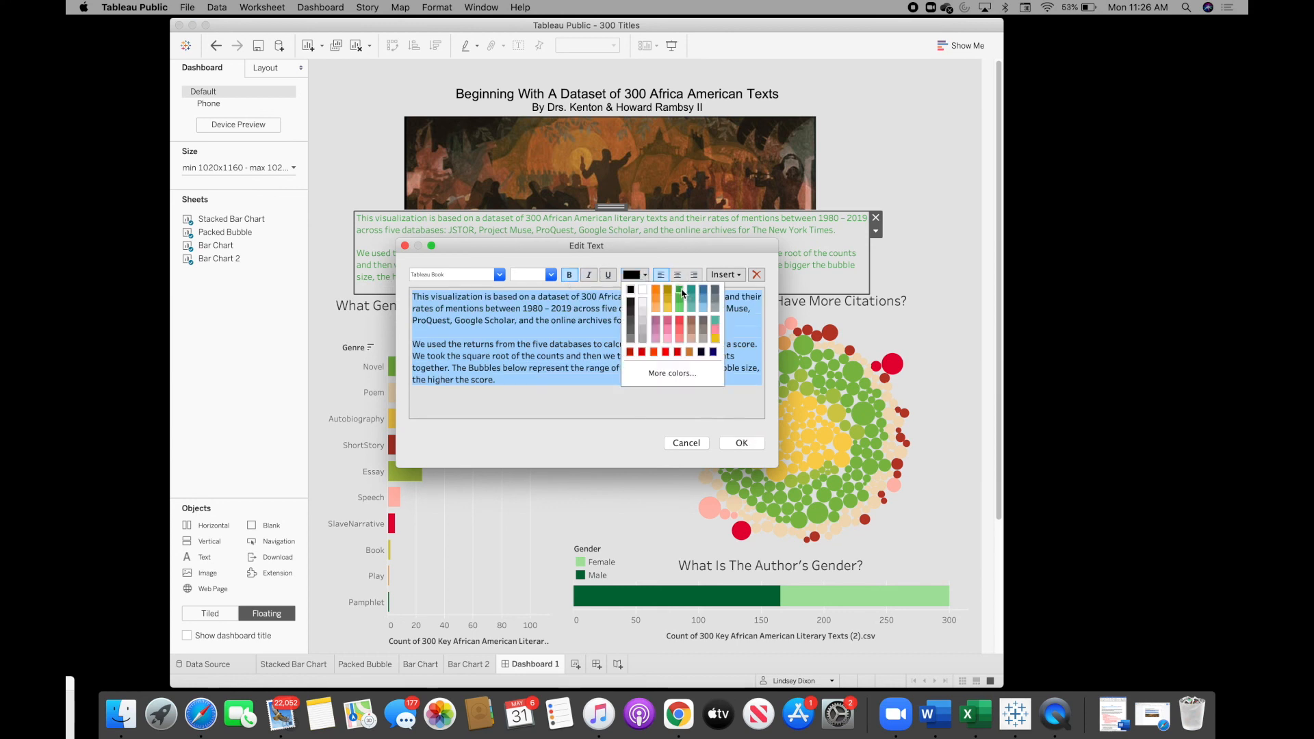
click(672, 373)
drag(446, 349, 499, 322)
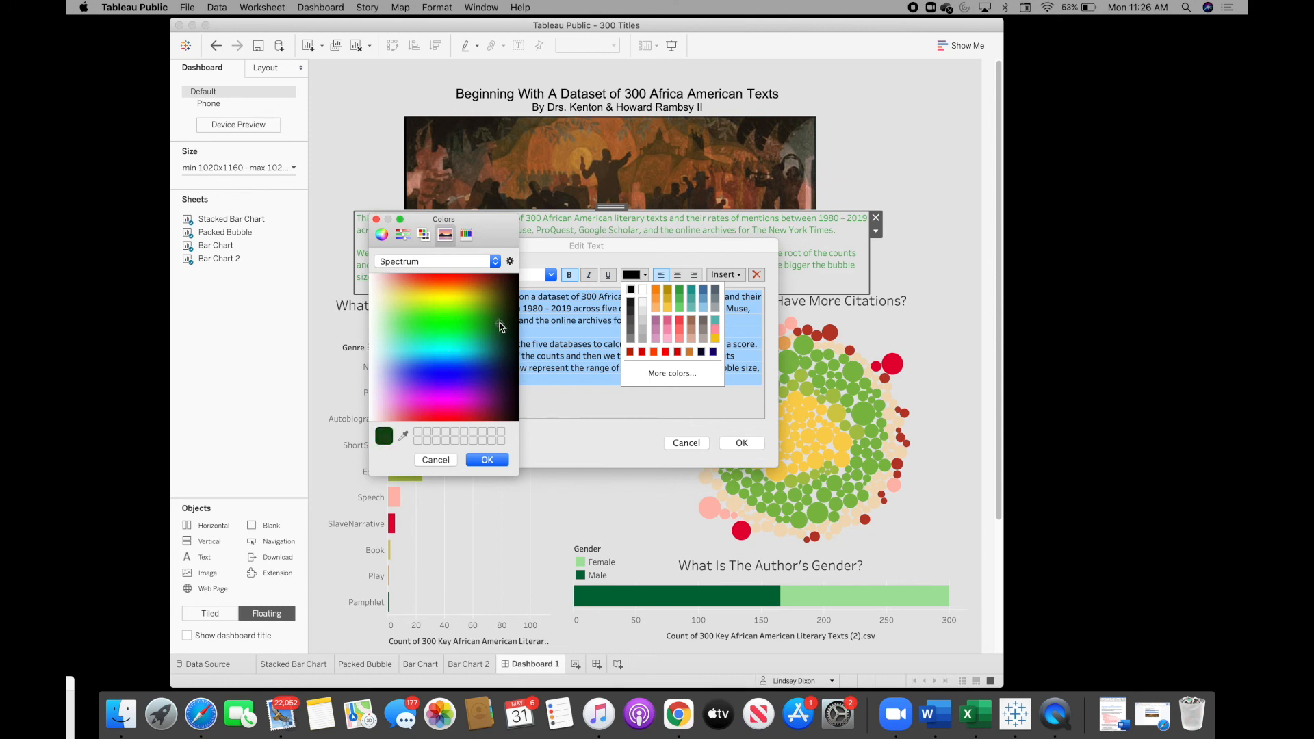
click(495, 459)
click(745, 443)
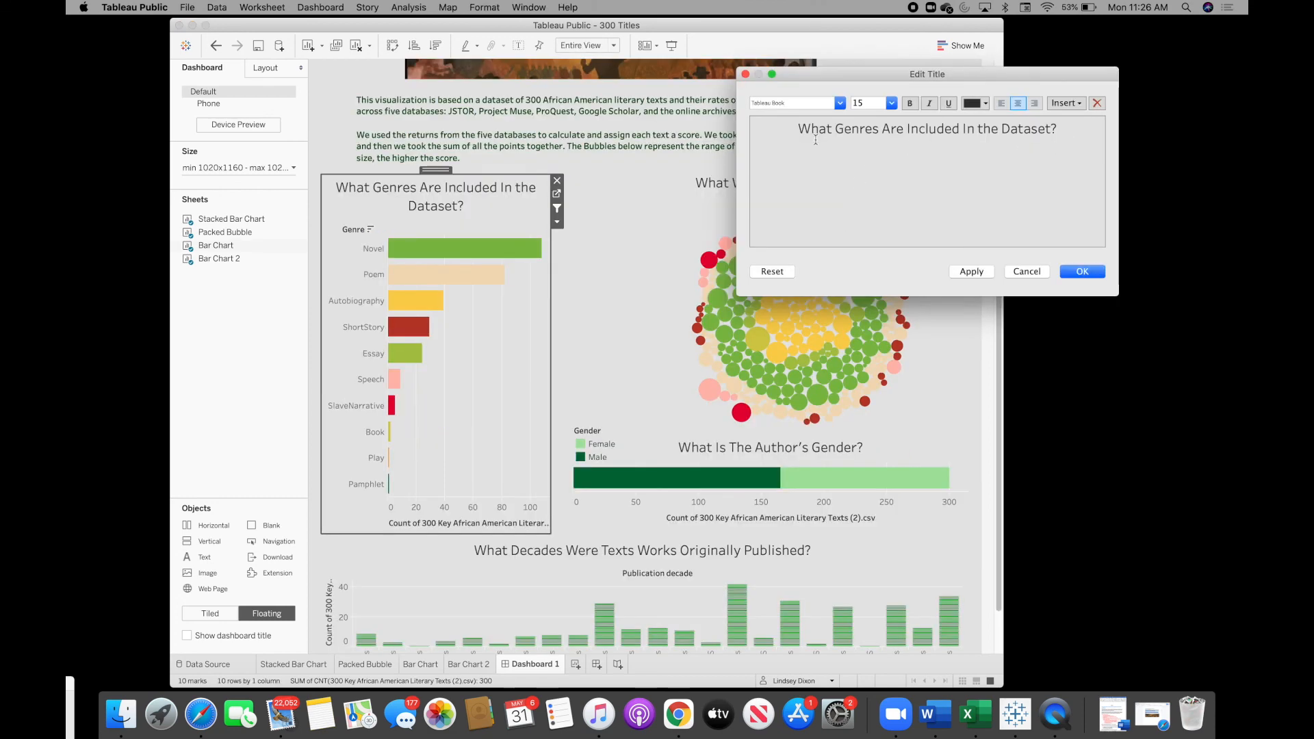
Step: Color the chart title "What Genres Are Included In the Dataset?" green
key(super+a)
click(985, 103)
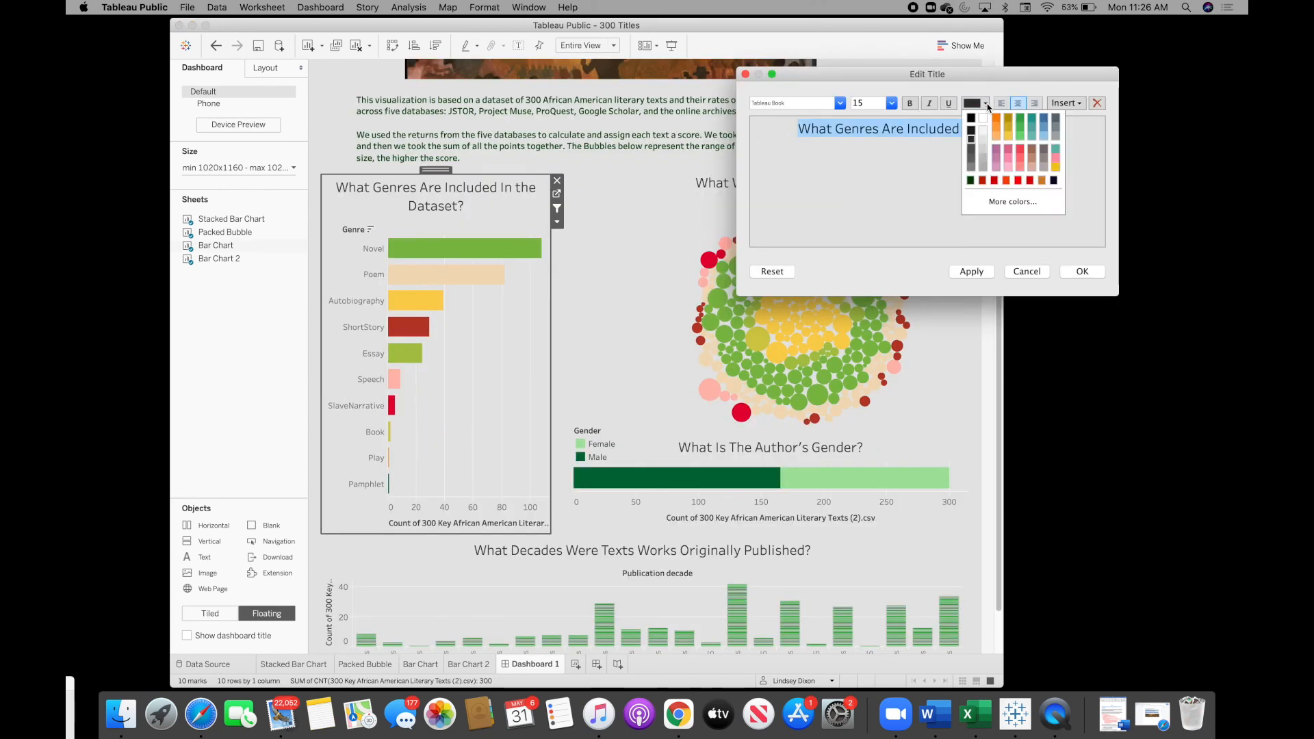
click(1021, 123)
click(1082, 271)
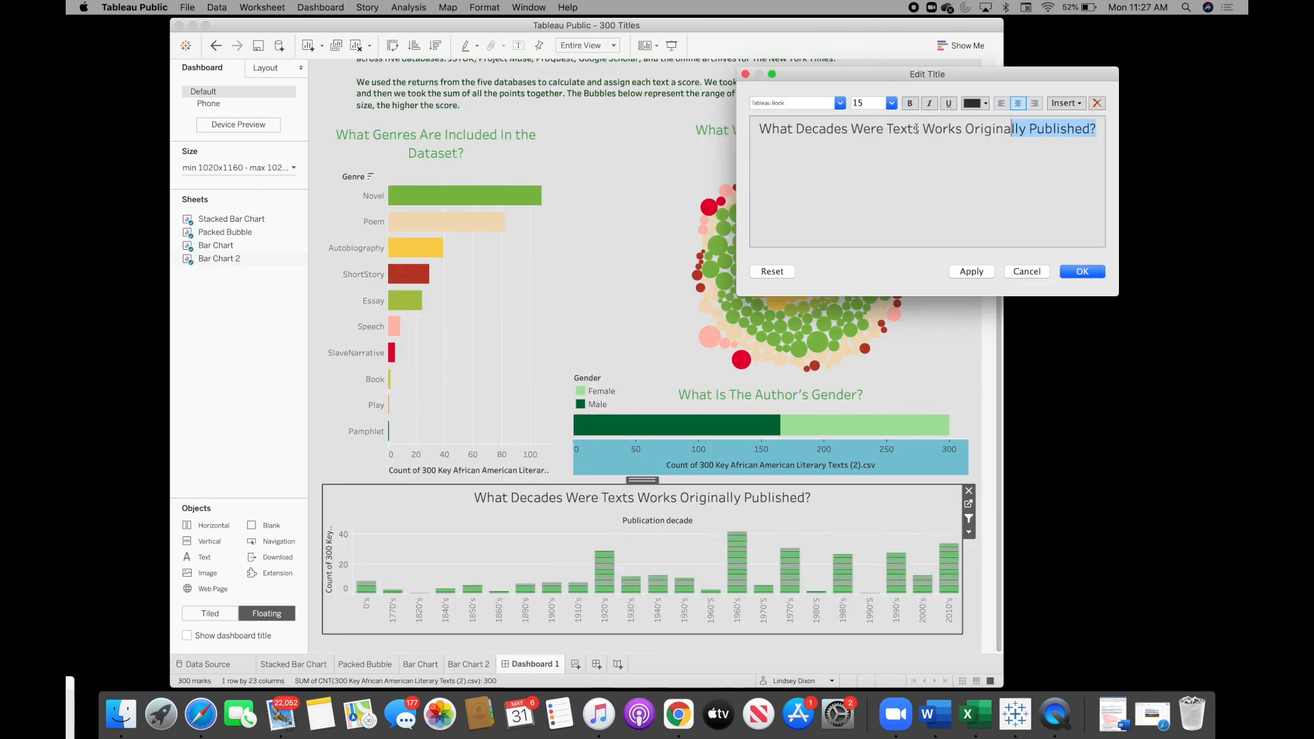
Step: Color the chart title "What Decades Were Texts Works Originally Published?" green and clear the axis selection in the author gender chart
click(753, 142)
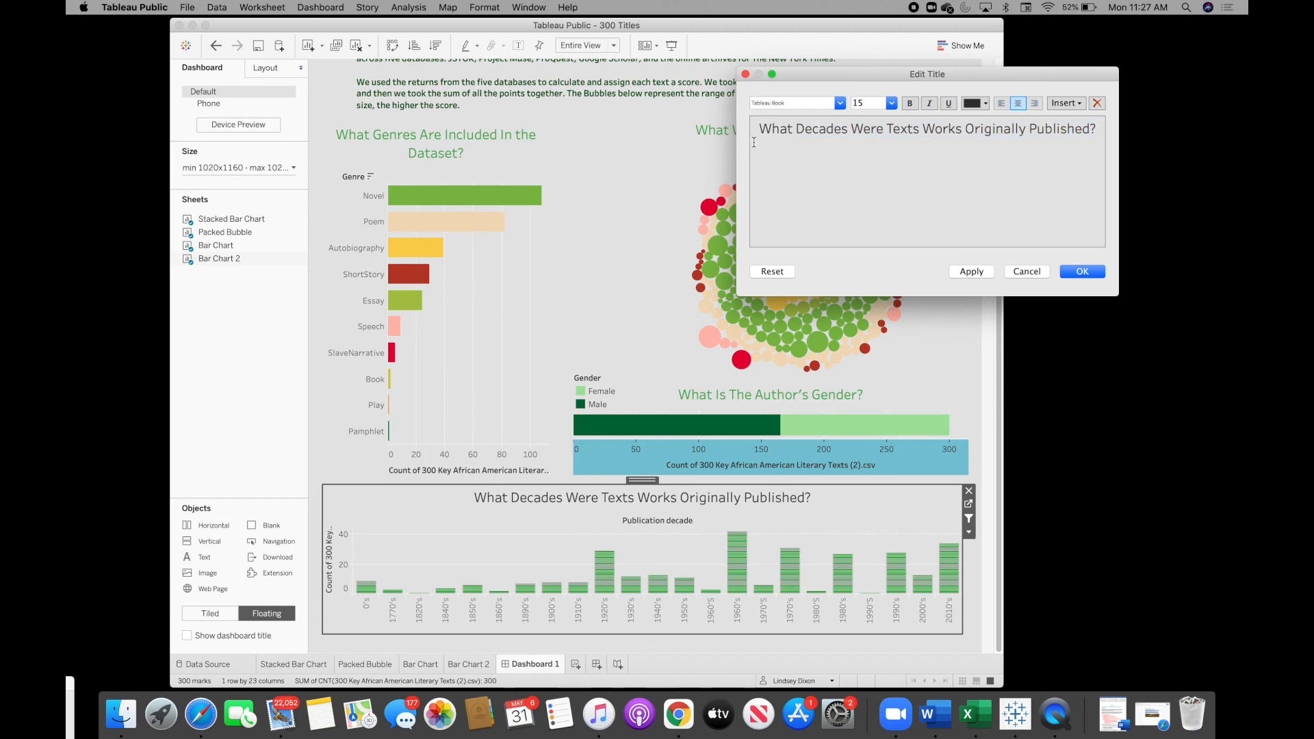
key(super+a)
click(986, 104)
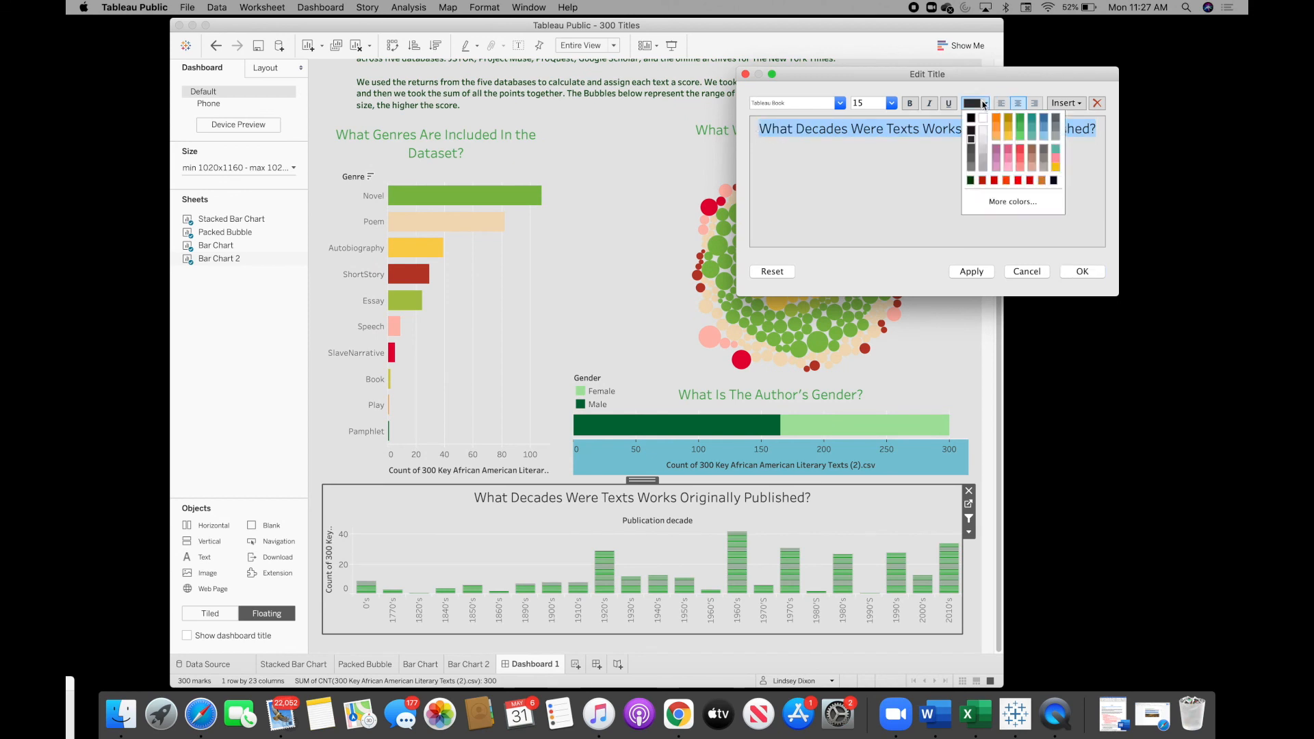
click(1021, 121)
click(1082, 271)
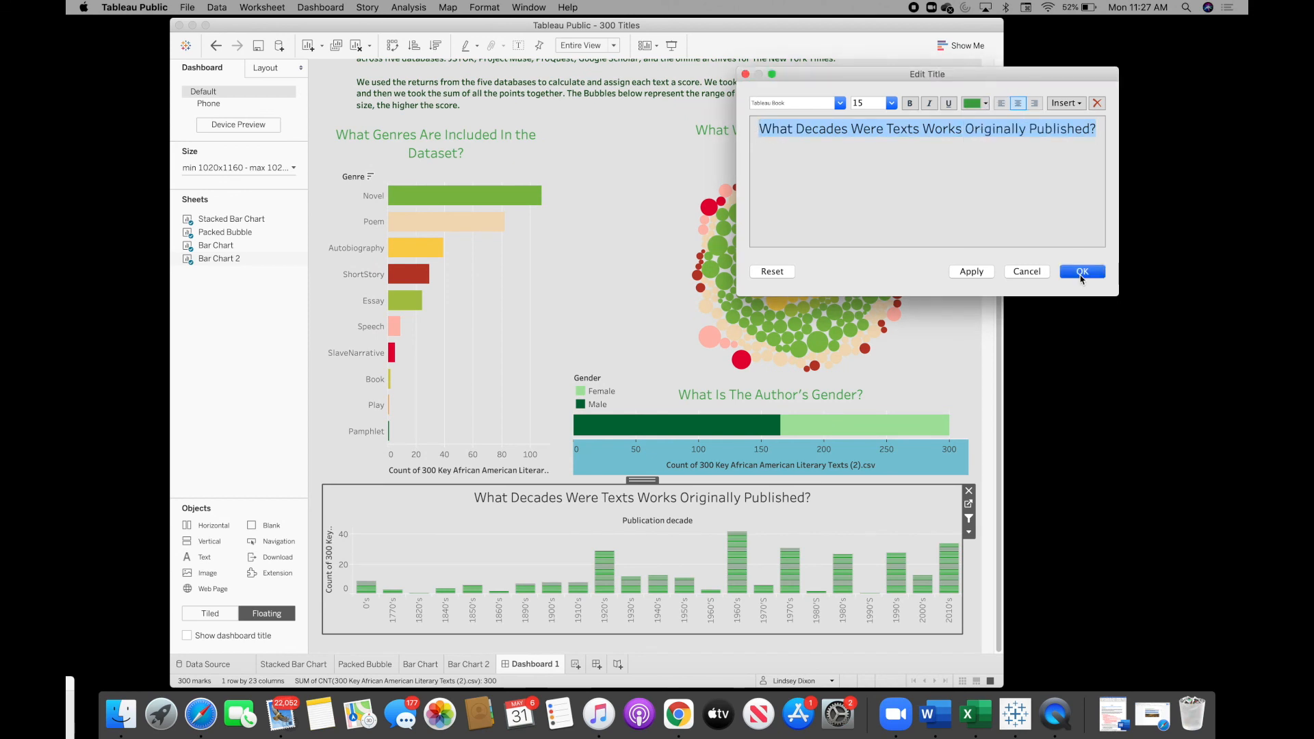
click(629, 467)
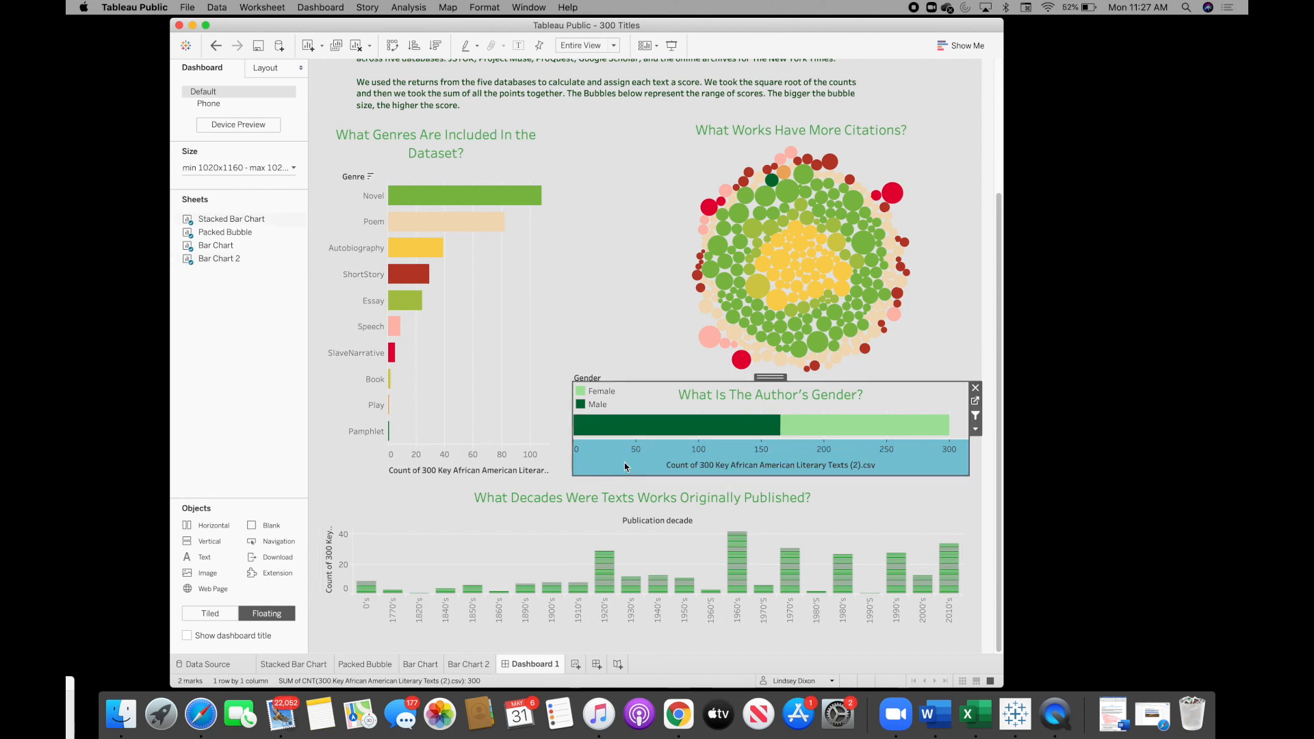
click(588, 248)
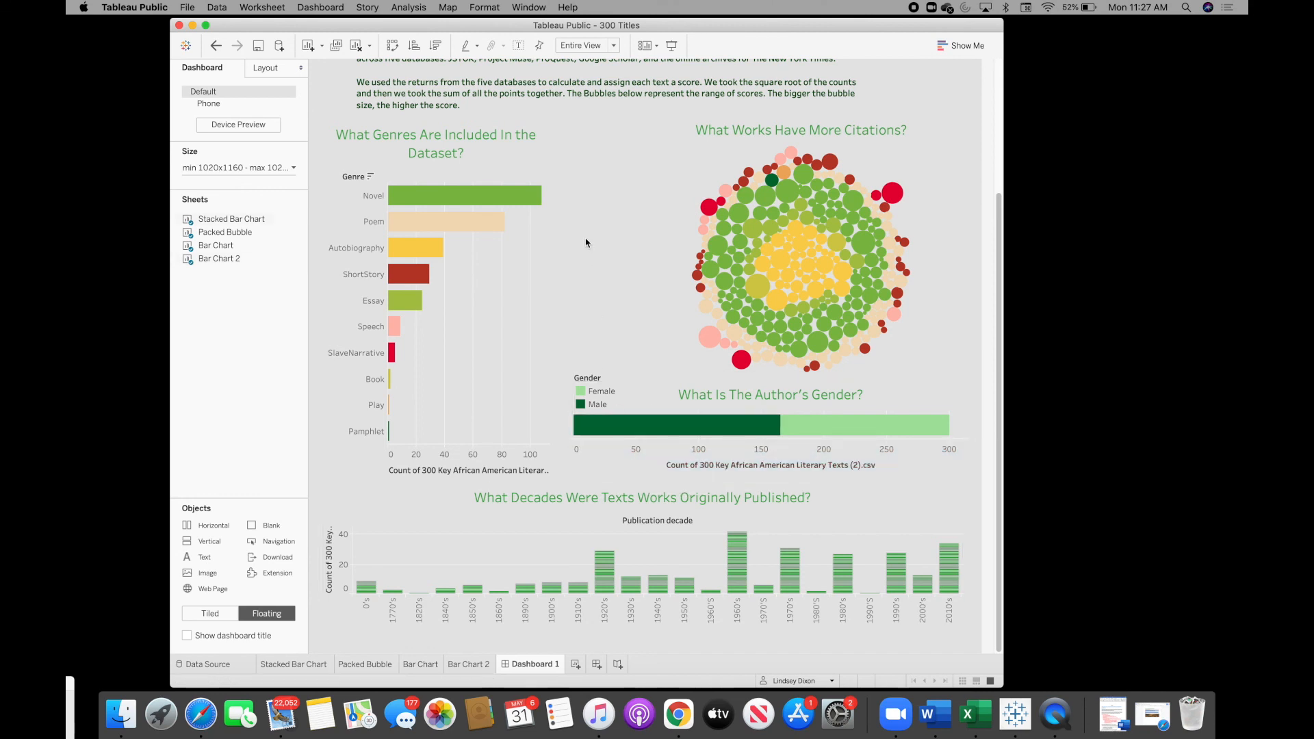
Step: Return the dashboard window to full screen
scroll(586, 243, up, 1)
scroll(586, 242, up, 3)
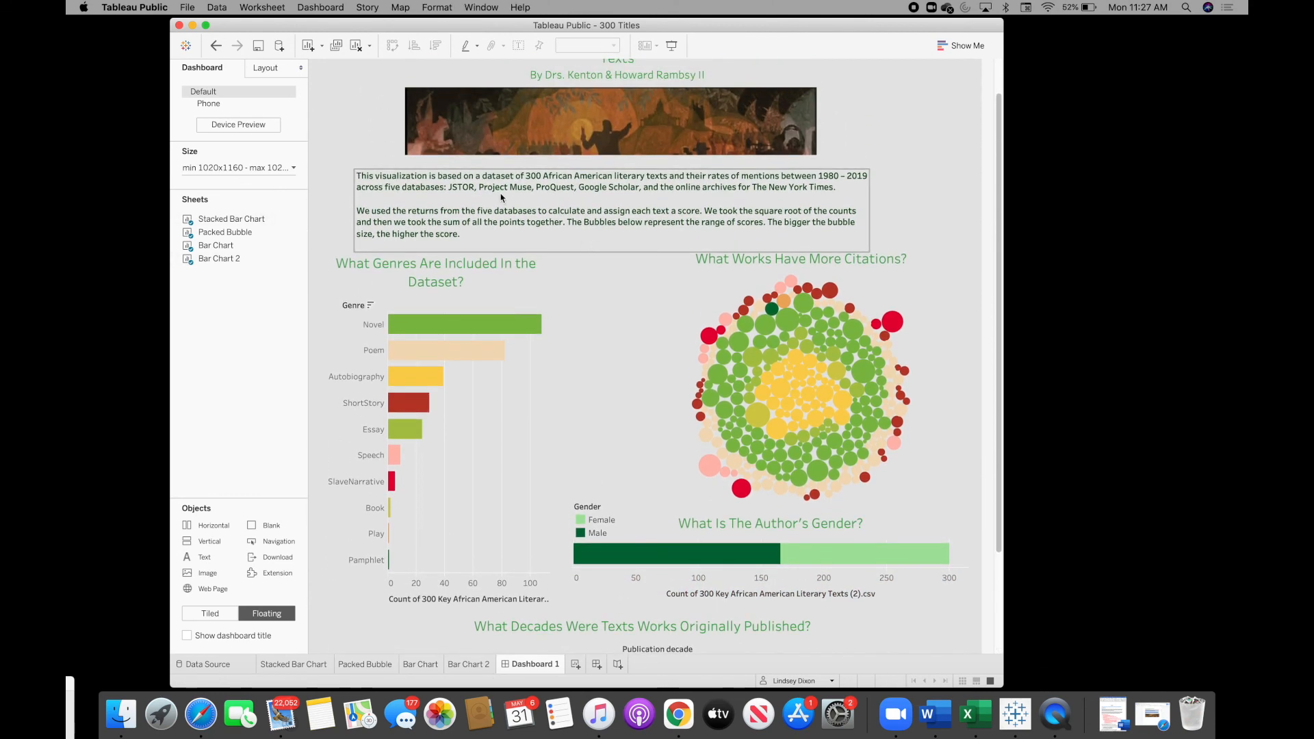
click(206, 26)
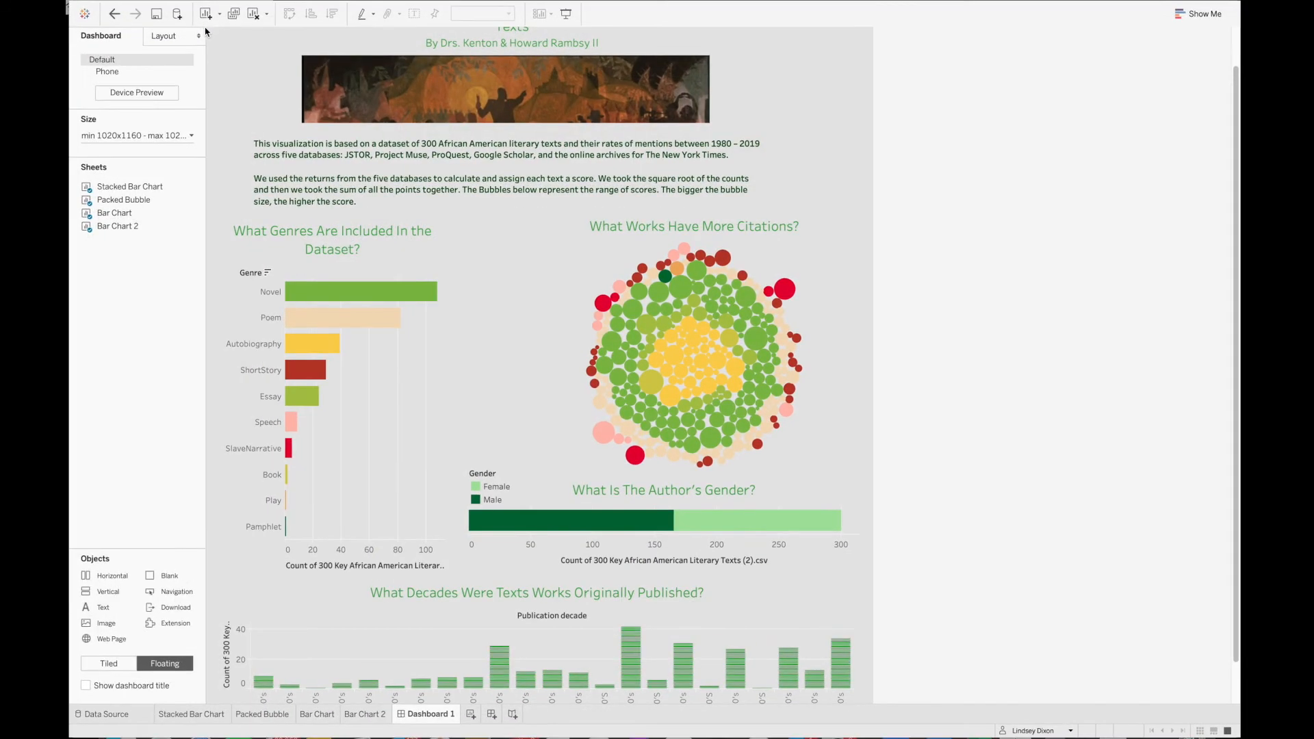